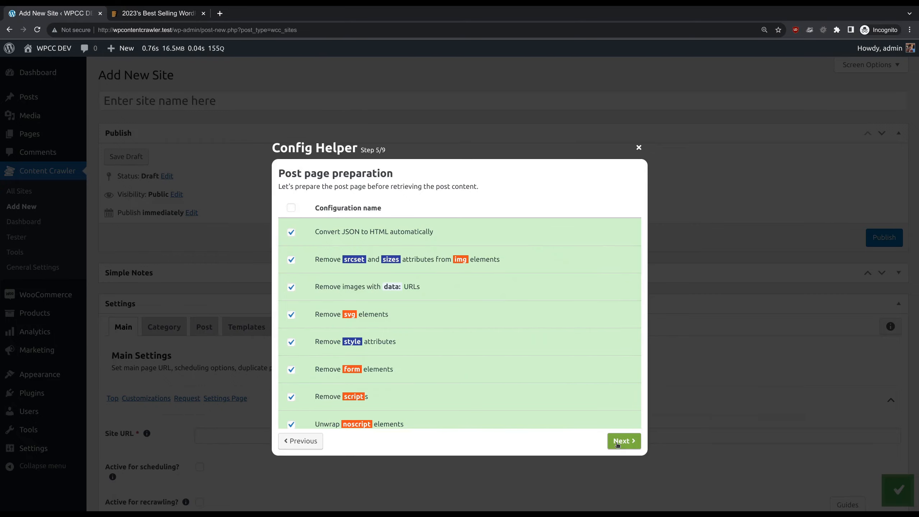
# Accept the preselected post page preparation options and both suggested post title selector rows.
pyautogui.click(624, 441)
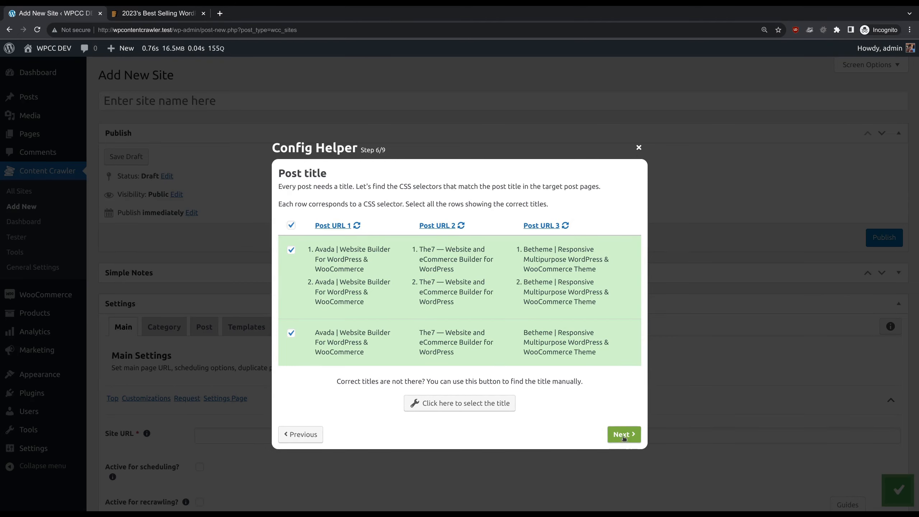
pyautogui.click(624, 437)
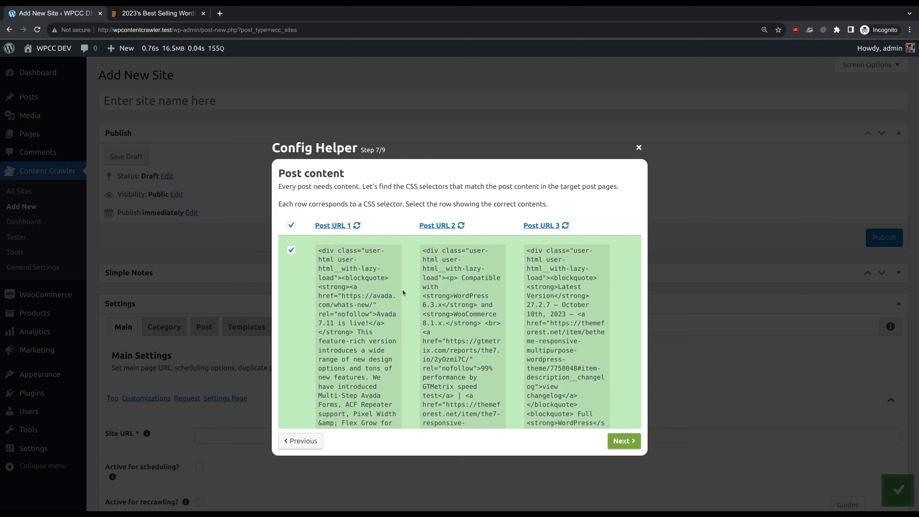
# Preview the extracted content of the first two post URLs, and accept the suggested post content and featured image selectors.
pyautogui.click(377, 283)
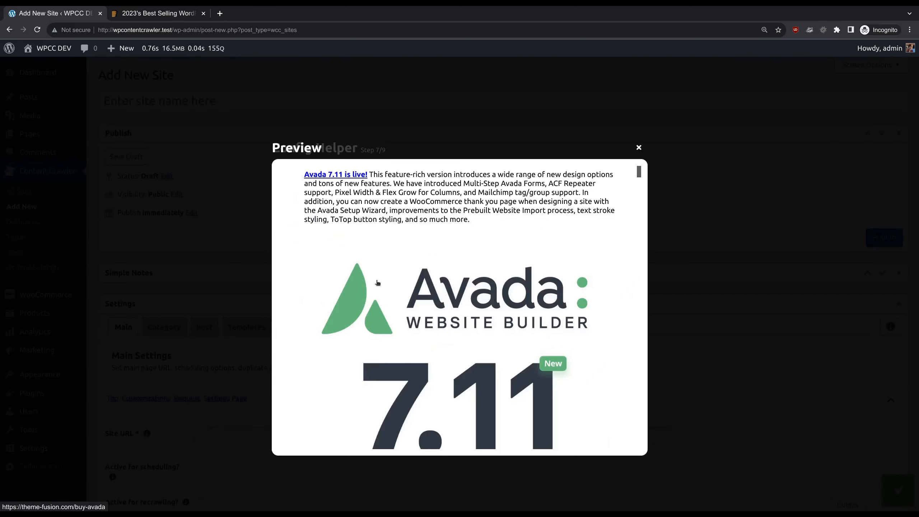
pyautogui.click(671, 277)
pyautogui.click(453, 284)
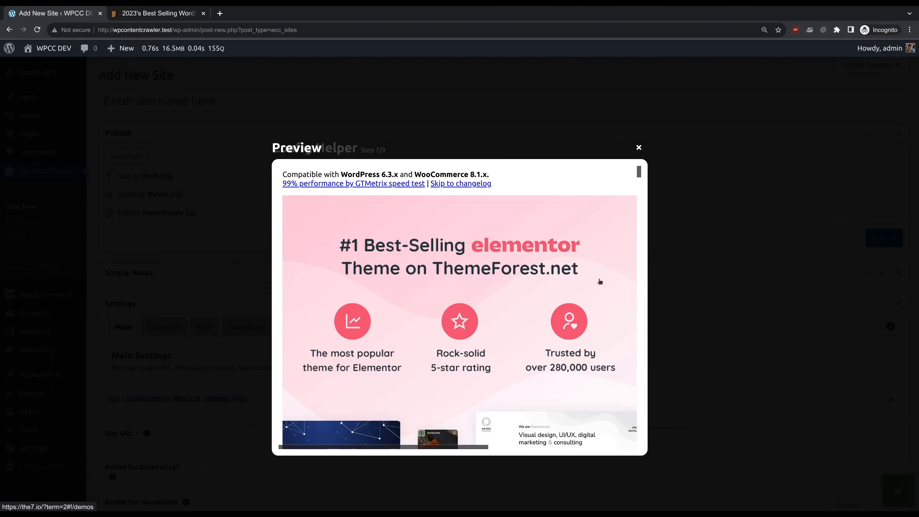
pyautogui.click(720, 272)
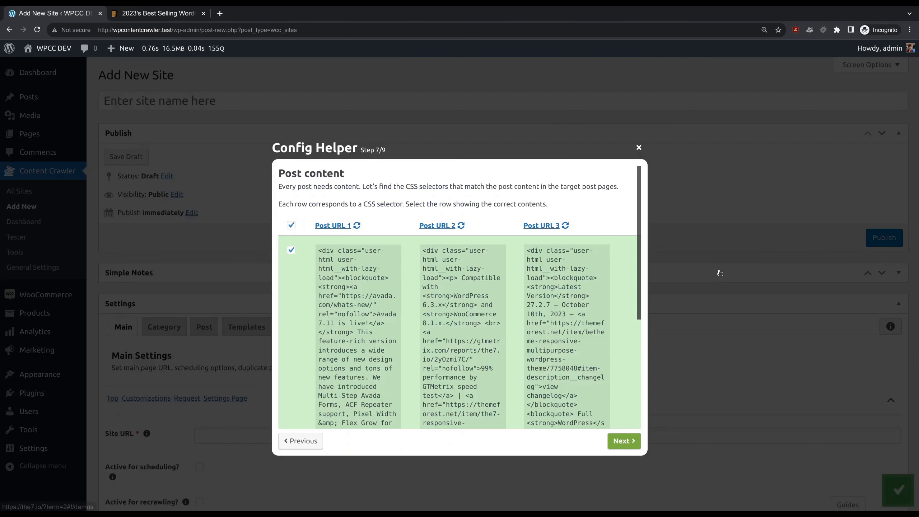
pyautogui.click(624, 440)
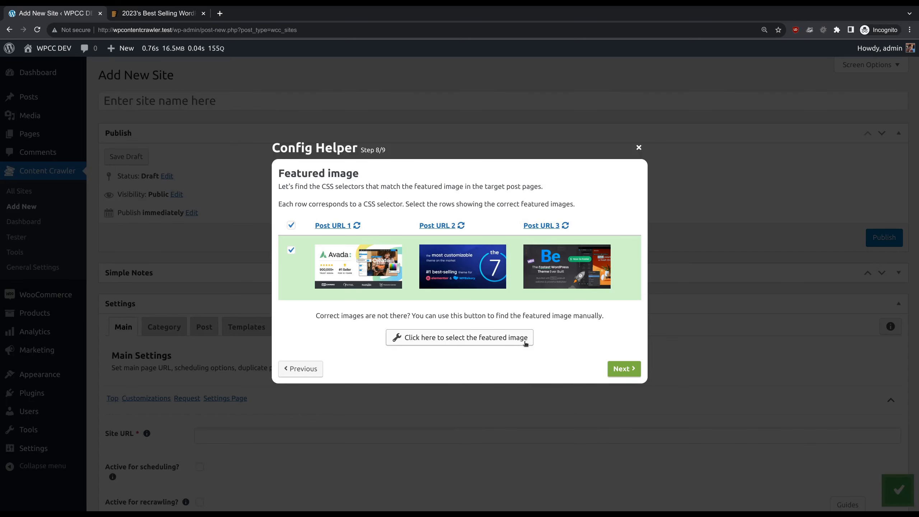
pyautogui.click(624, 369)
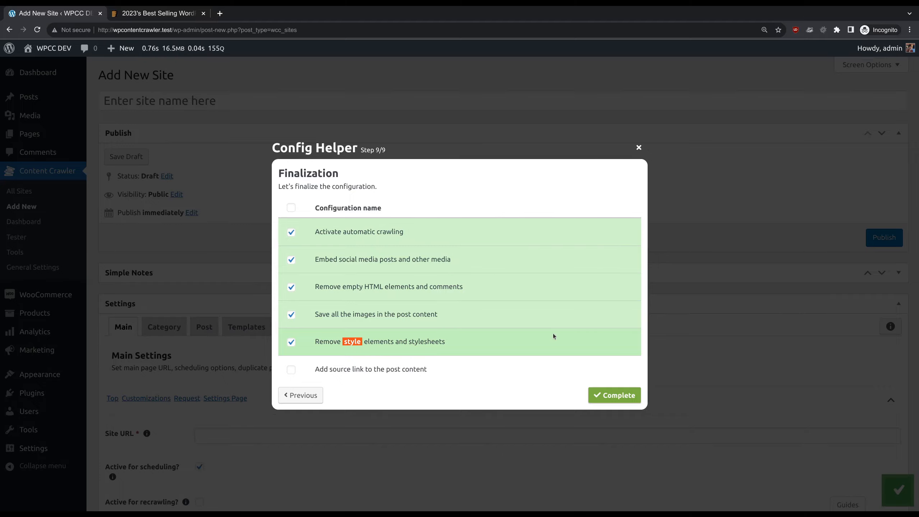
# Complete the configuration with saving of all post content images turned off and a source link added to the post content.
pyautogui.click(514, 312)
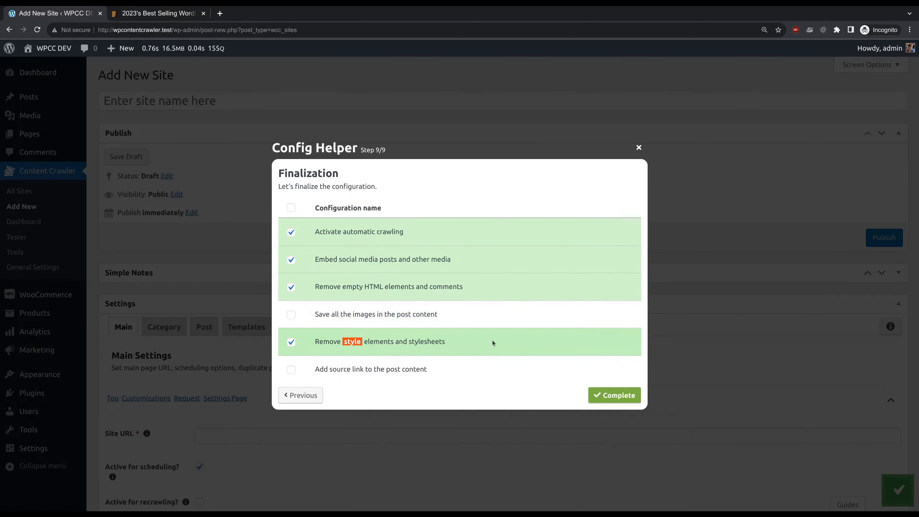
pyautogui.click(484, 360)
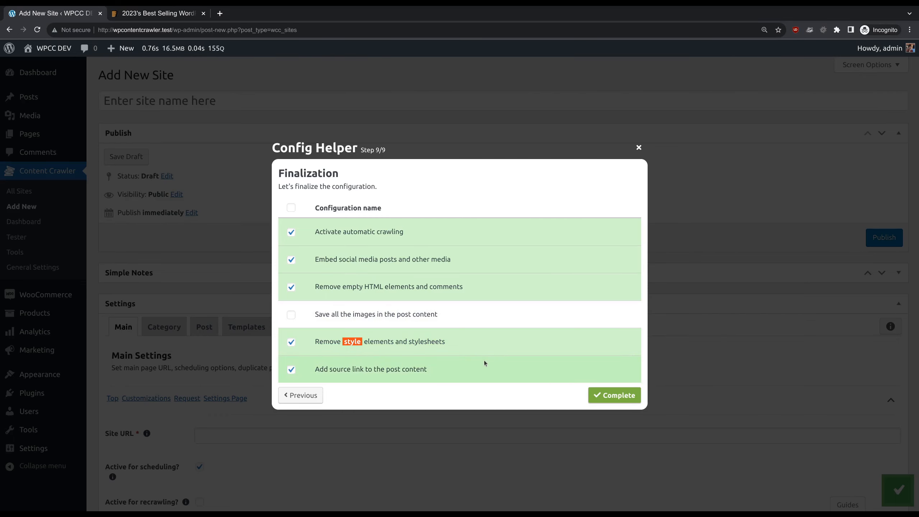
pyautogui.click(614, 395)
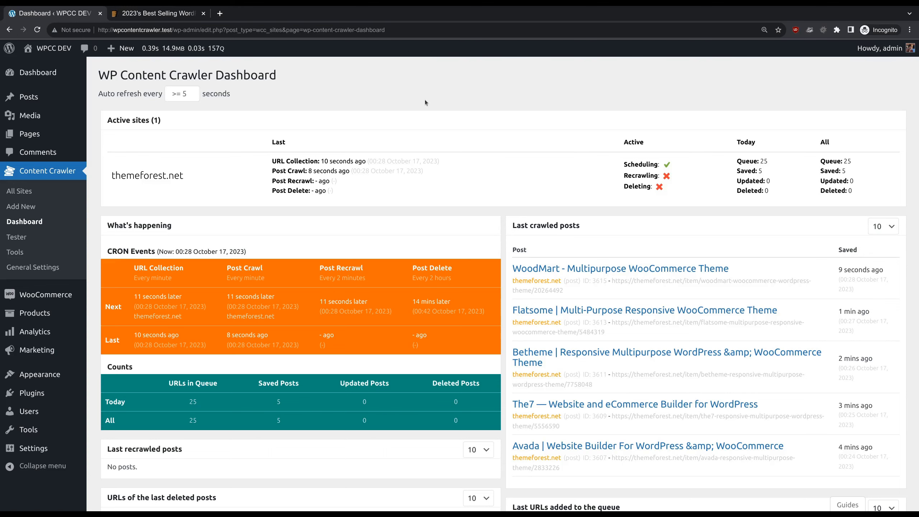
# Open the crawled WoodMart post from the last crawled posts in a separate tab and examine its imported content.
pyautogui.keyDown('ctrl'); pyautogui.click(578, 269); pyautogui.keyUp('ctrl')
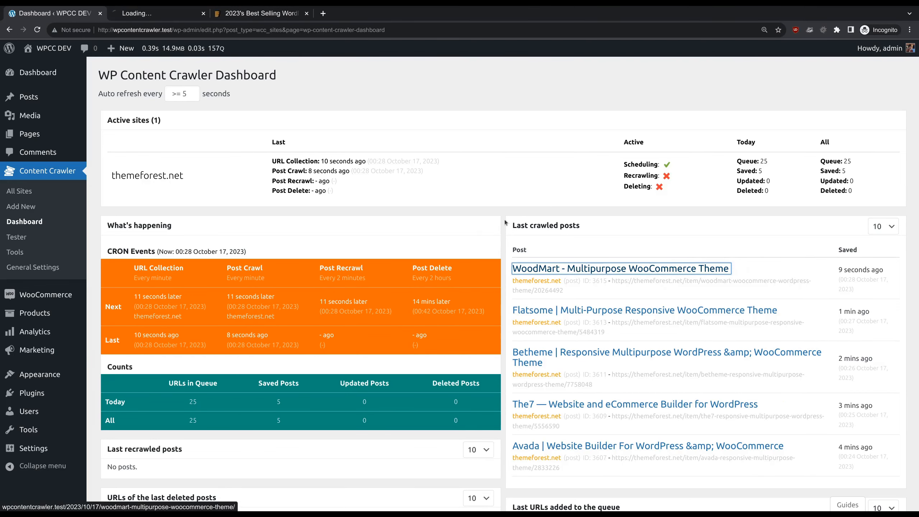
pyautogui.click(147, 13)
pyautogui.scroll(-10, 152, 236)
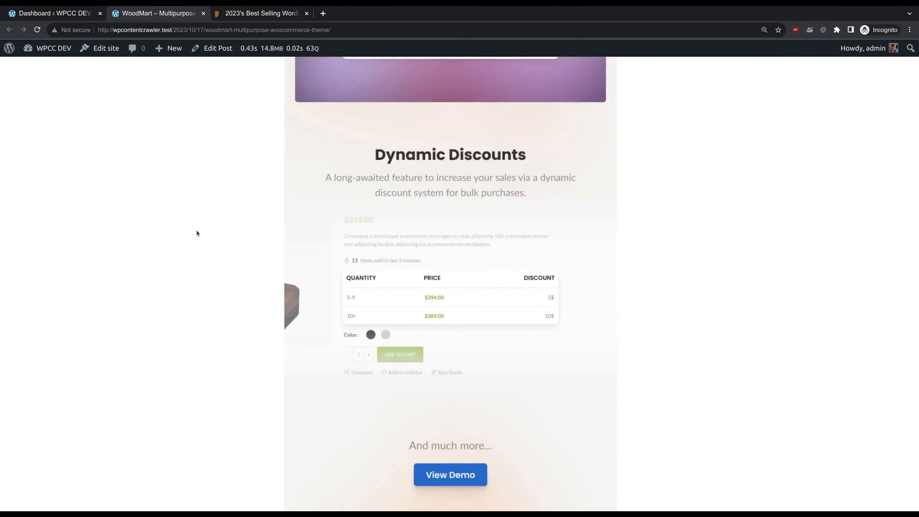
pyautogui.scroll(10, 194, 230)
pyautogui.scroll(5, 194, 232)
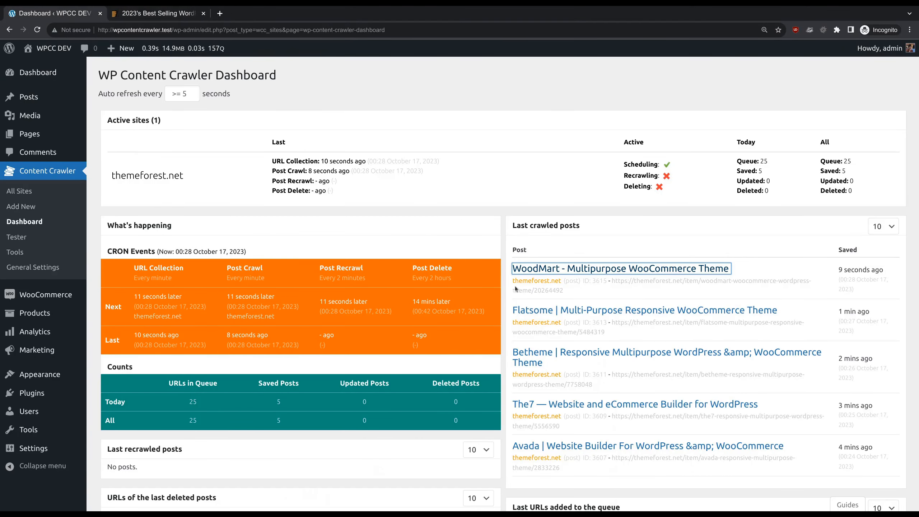
# Open the crawled Flatsome post, look through its imported content and return to the crawler dashboard.
pyautogui.click(536, 310)
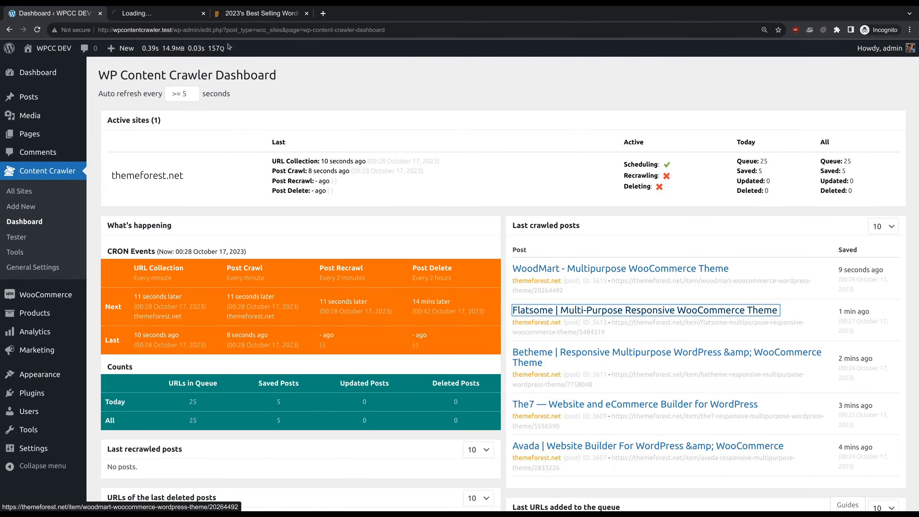
pyautogui.scroll(-15, 226, 263)
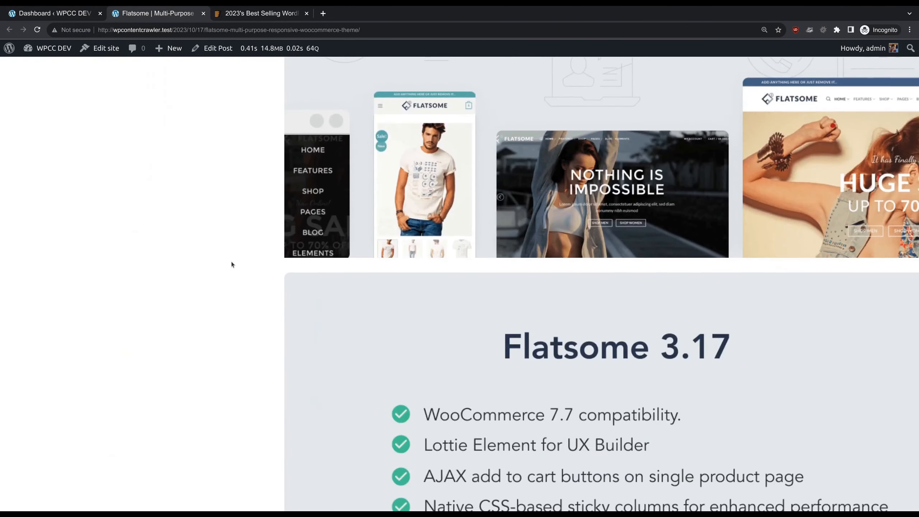
pyautogui.middleClick(171, 11)
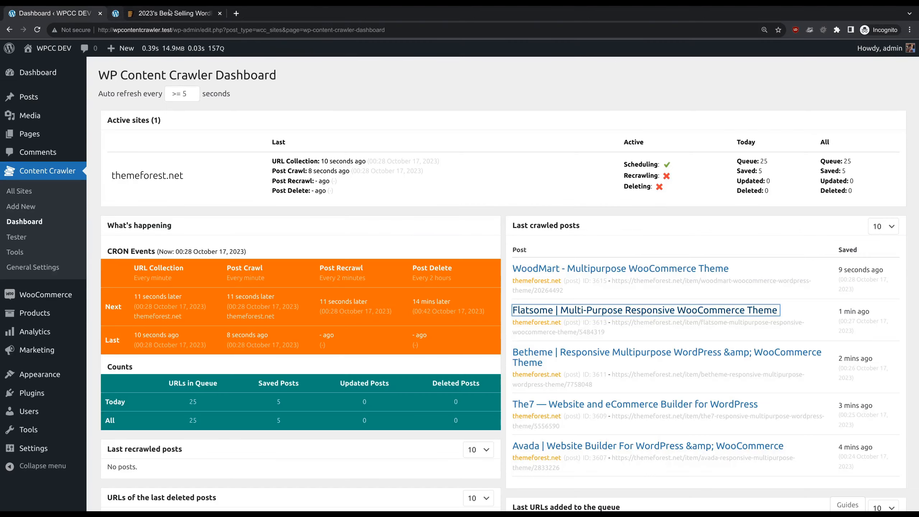
pyautogui.click(54, 95)
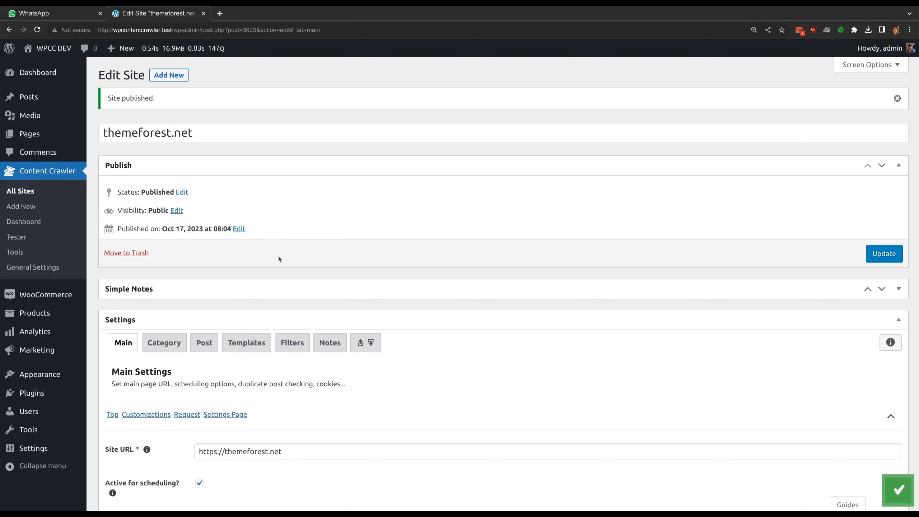
# Review the themeforest.net site's main scheduling settings and its category page URLs and post URL selectors.
pyautogui.scroll(-5, 279, 255)
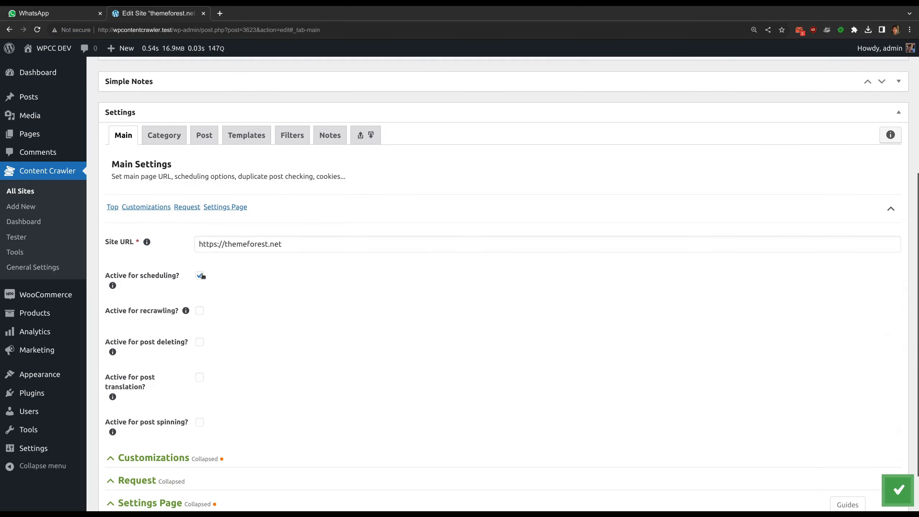
pyautogui.scroll(-2, 203, 276)
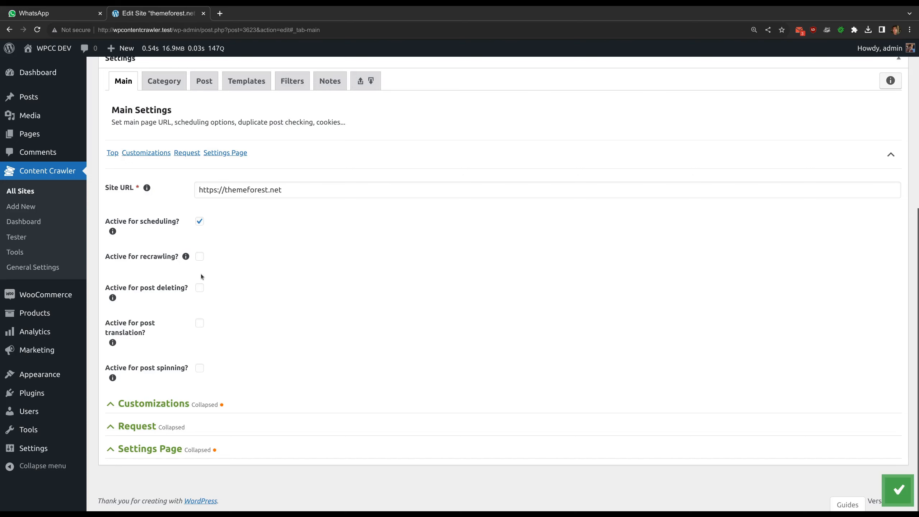
pyautogui.scroll(3, 201, 277)
pyautogui.click(163, 183)
pyautogui.scroll(-3, 197, 233)
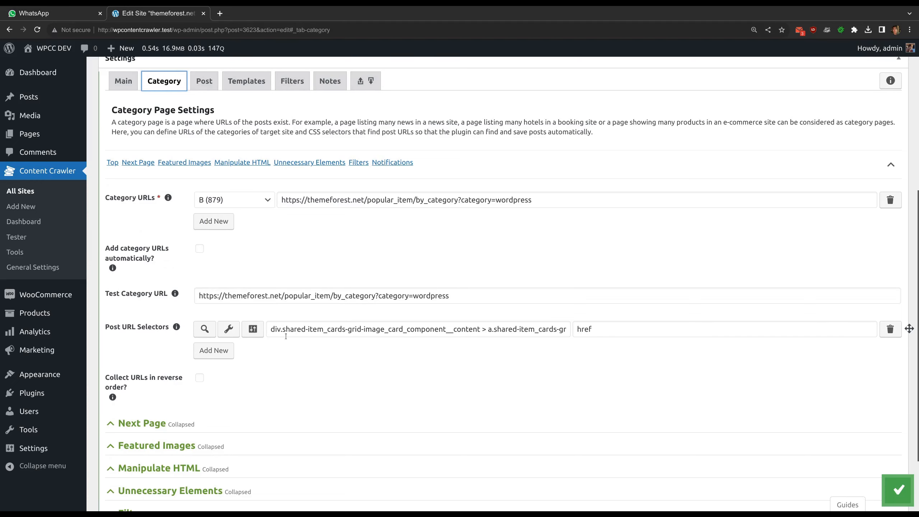
pyautogui.scroll(-2, 285, 336)
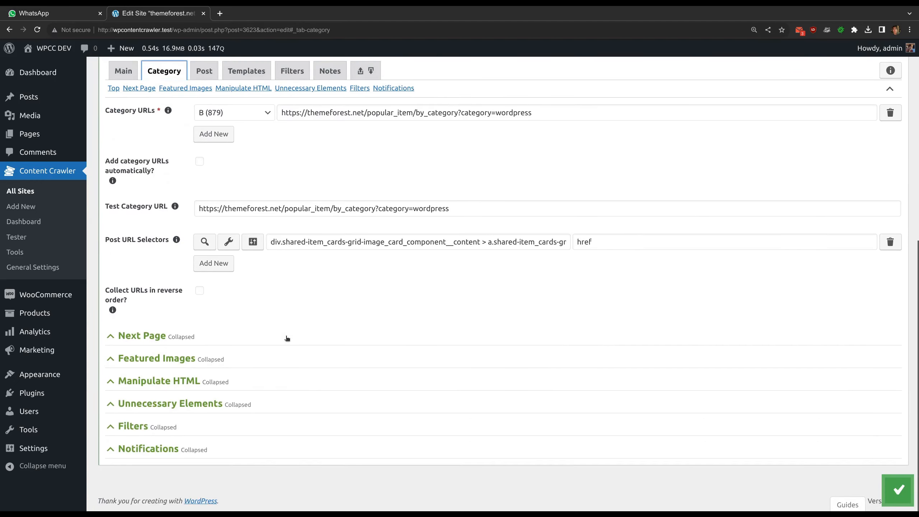
# Review the post page's title and content selectors and expand the Featured Image section to inspect its selector.
pyautogui.click(204, 71)
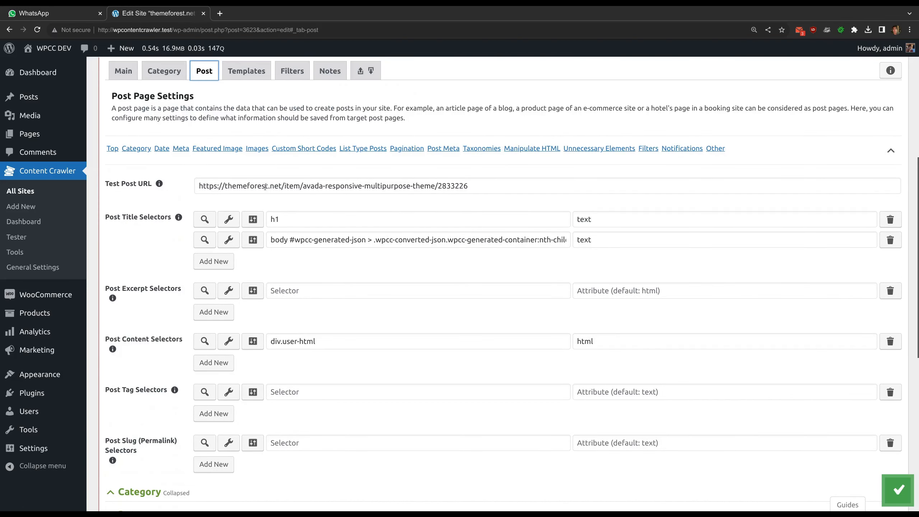
pyautogui.scroll(-3, 284, 238)
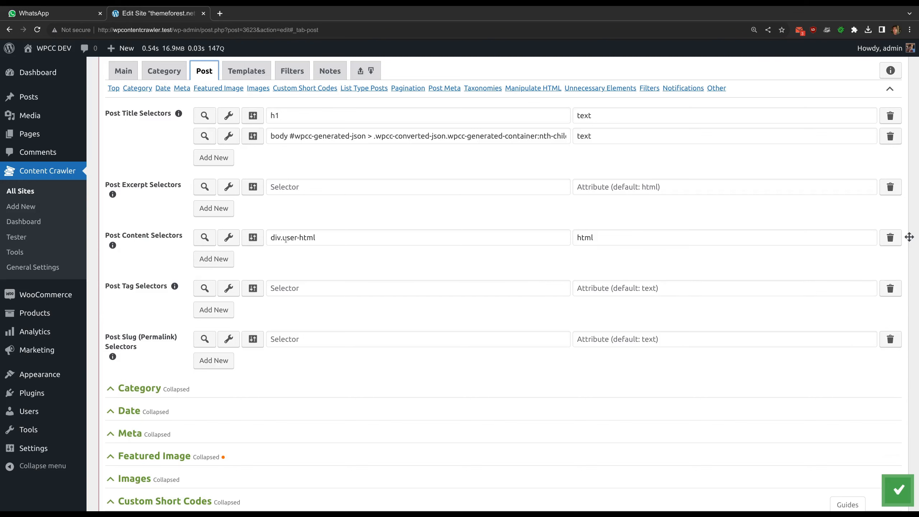
pyautogui.scroll(-4, 286, 240)
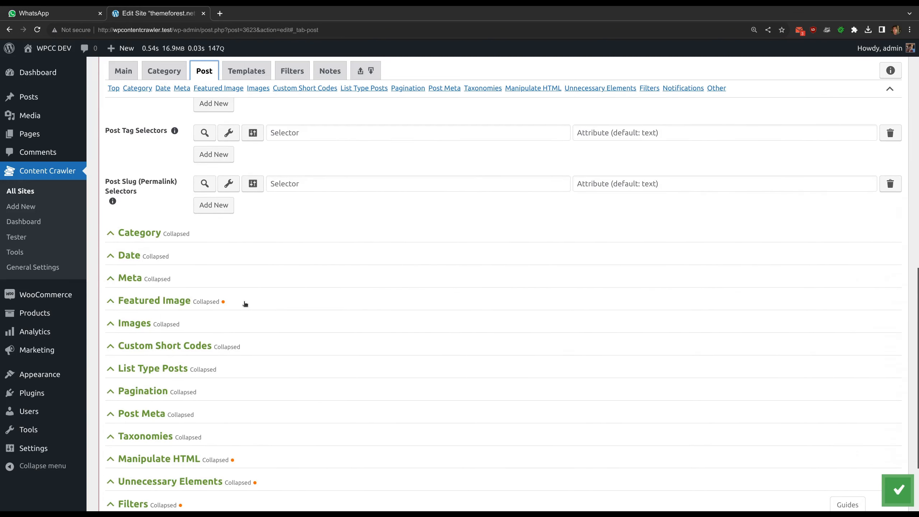
pyautogui.click(245, 304)
pyautogui.scroll(-4, 245, 304)
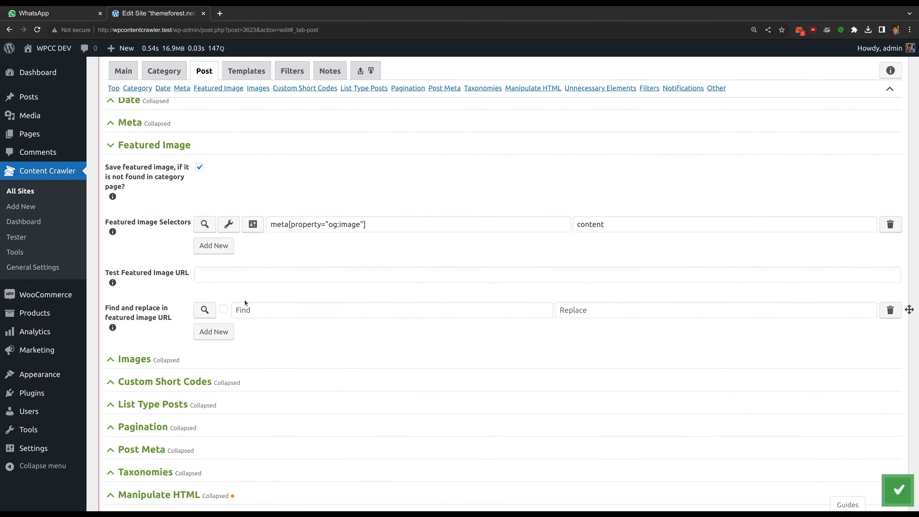
pyautogui.scroll(-4, 283, 248)
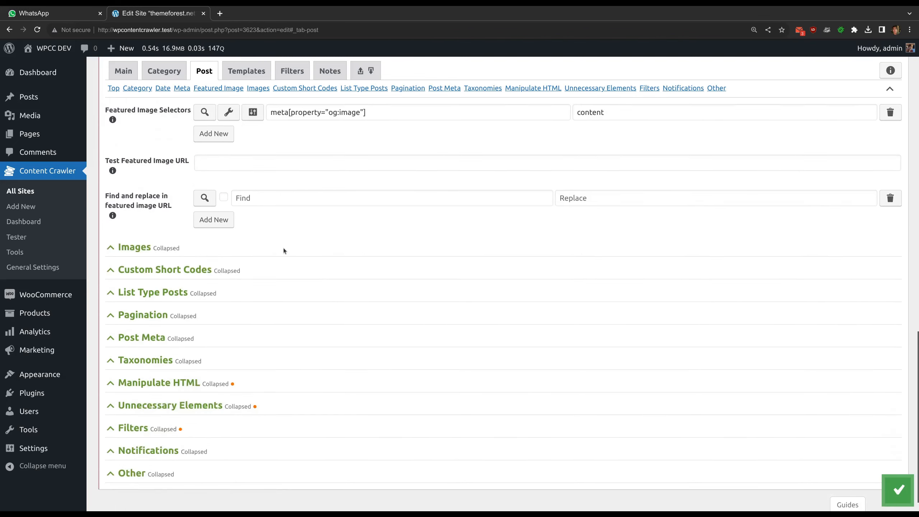
# Expand the post page's Manipulate HTML section and examine its attribute exchange, attribute removal and JSON conversion settings.
pyautogui.click(240, 358)
pyautogui.scroll(-5, 269, 330)
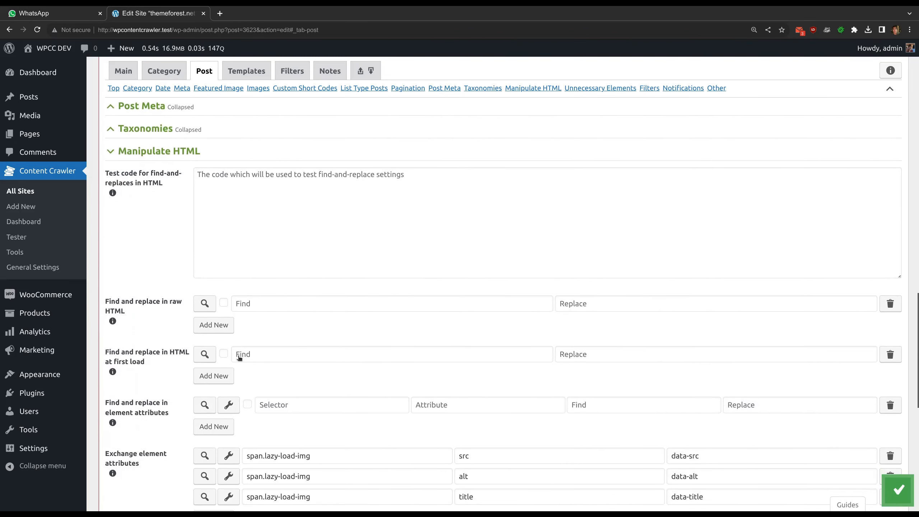
pyautogui.scroll(-4, 269, 330)
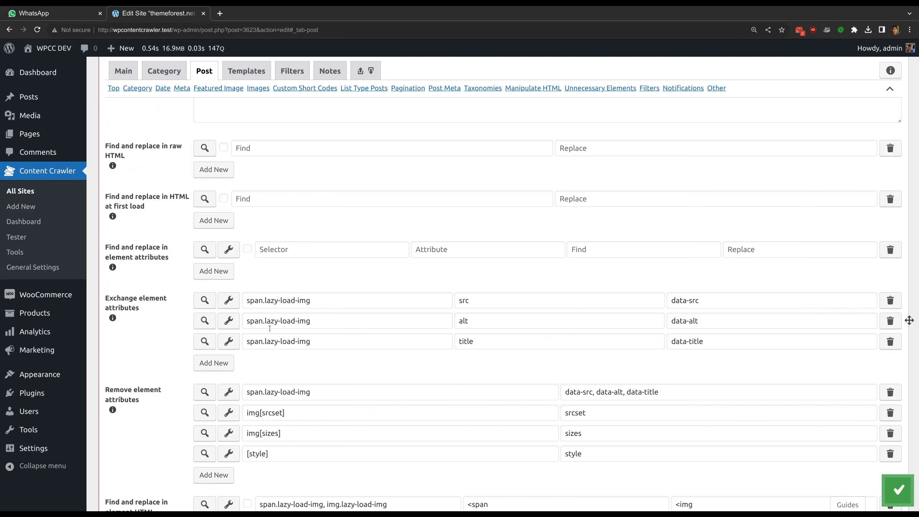
pyautogui.scroll(-7, 269, 328)
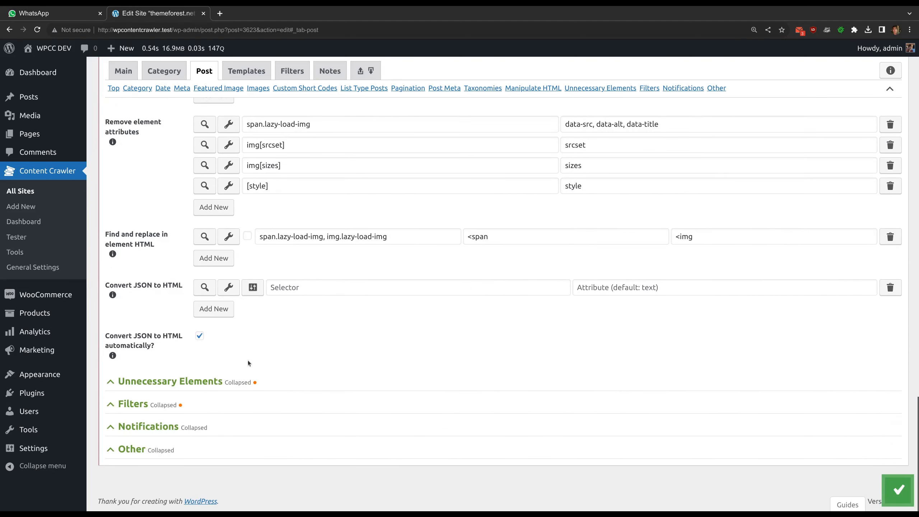
# Expand the post page's Unnecessary Elements and Filters sections and examine the element selectors and post page filters.
pyautogui.click(236, 383)
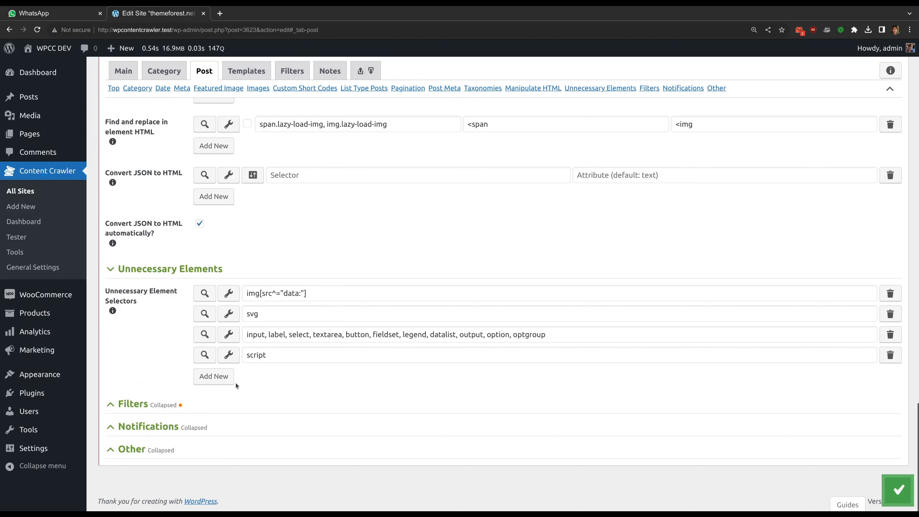
pyautogui.click(217, 403)
pyautogui.scroll(-7, 334, 351)
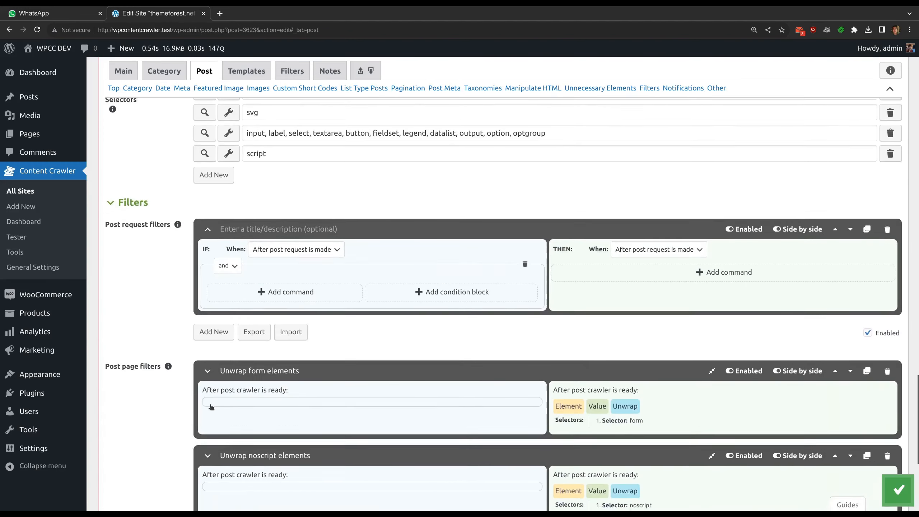
pyautogui.scroll(-3, 334, 351)
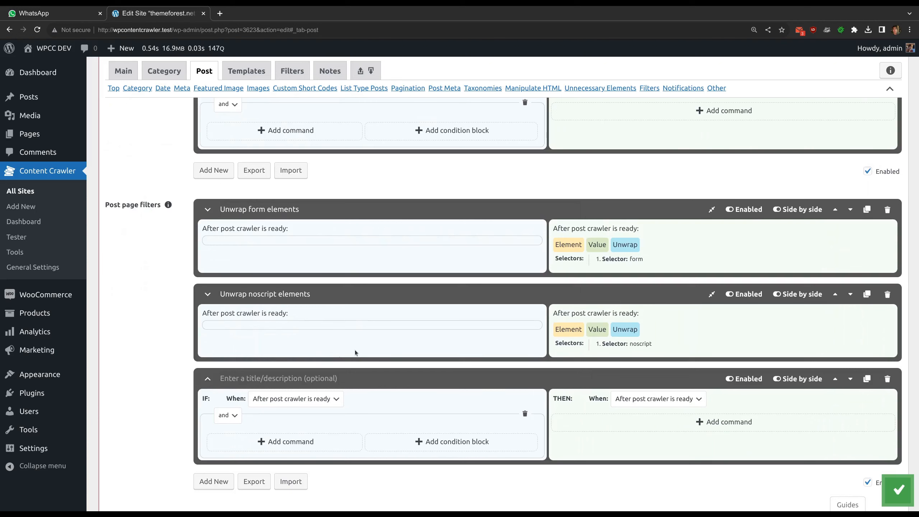
pyautogui.click(300, 239)
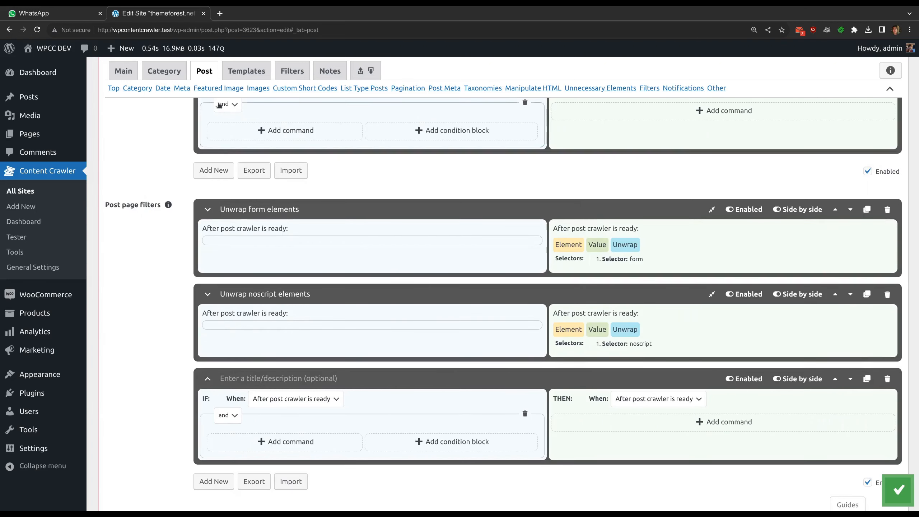
# Review the post content template and the Quick Fixes options in the template settings.
pyautogui.click(231, 74)
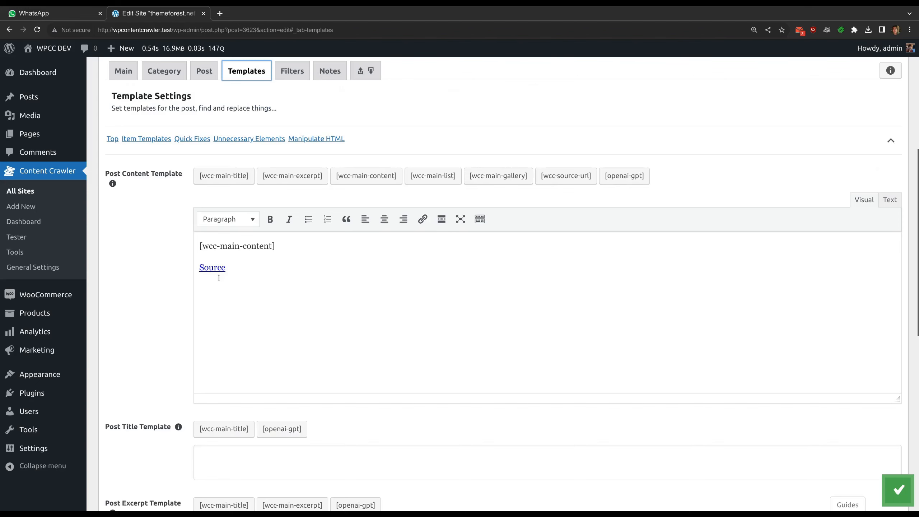
pyautogui.scroll(-10, 219, 277)
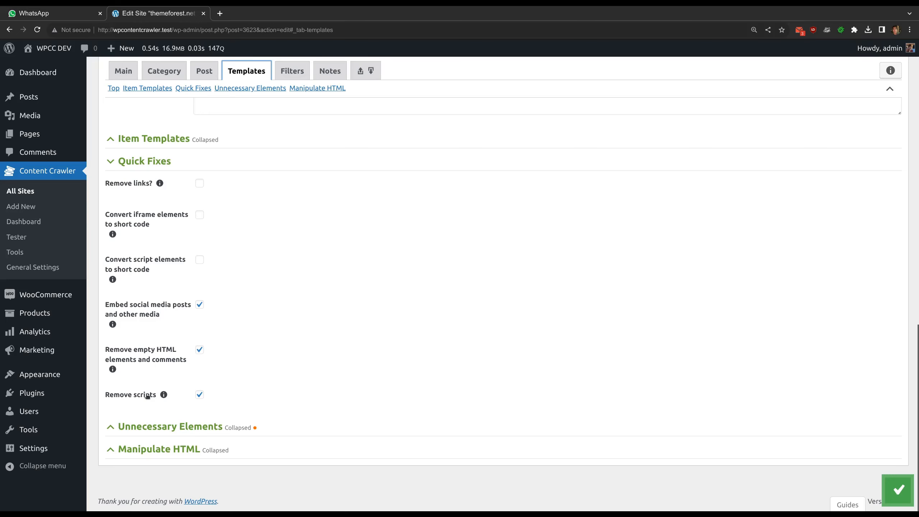
# Expand the template's Unnecessary Elements section to review its selectors and examine the post data filter settings.
pyautogui.click(157, 424)
pyautogui.scroll(-2, 157, 423)
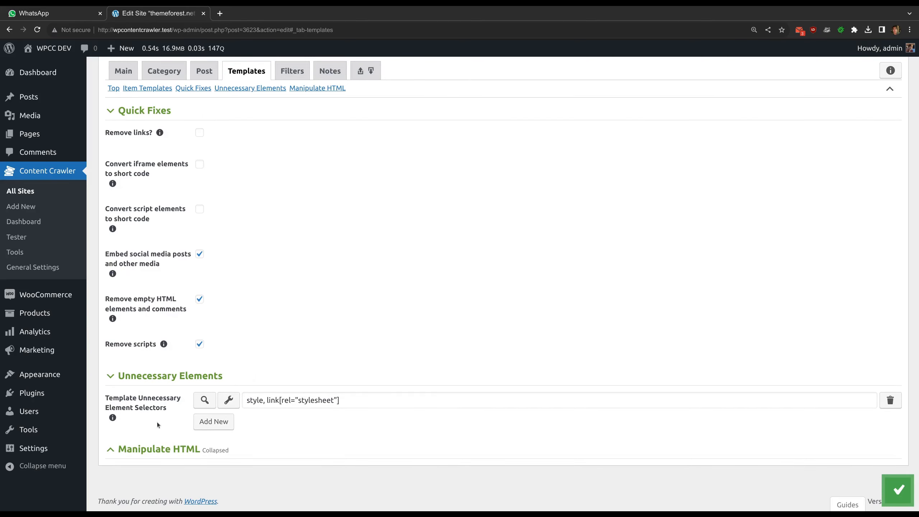
pyautogui.click(302, 75)
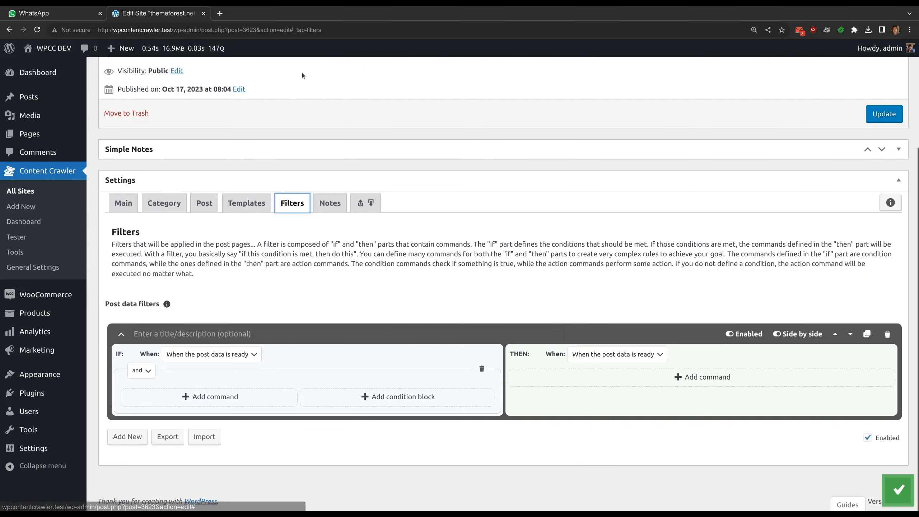
pyautogui.click(239, 246)
pyautogui.click(122, 204)
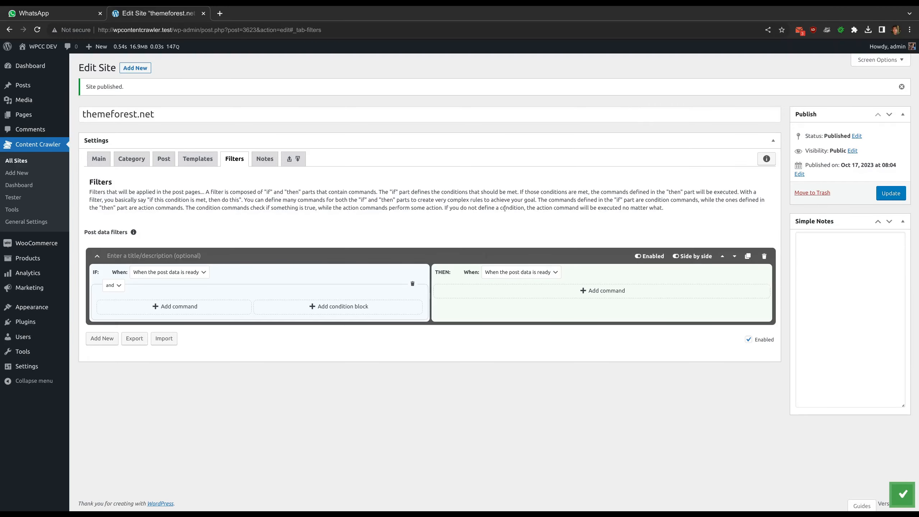
# Add a Translate command for the post to the THEN part of the post data filter.
pyautogui.click(501, 291)
pyautogui.click(598, 300)
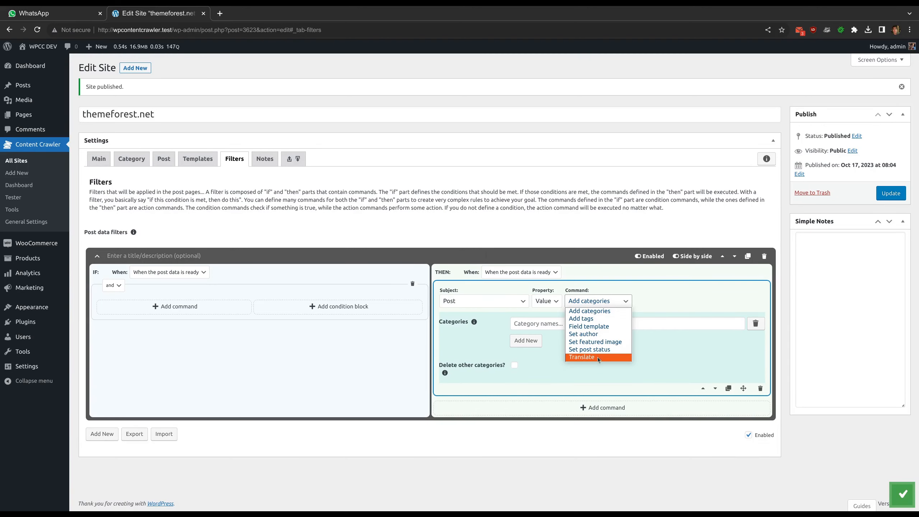
pyautogui.click(597, 357)
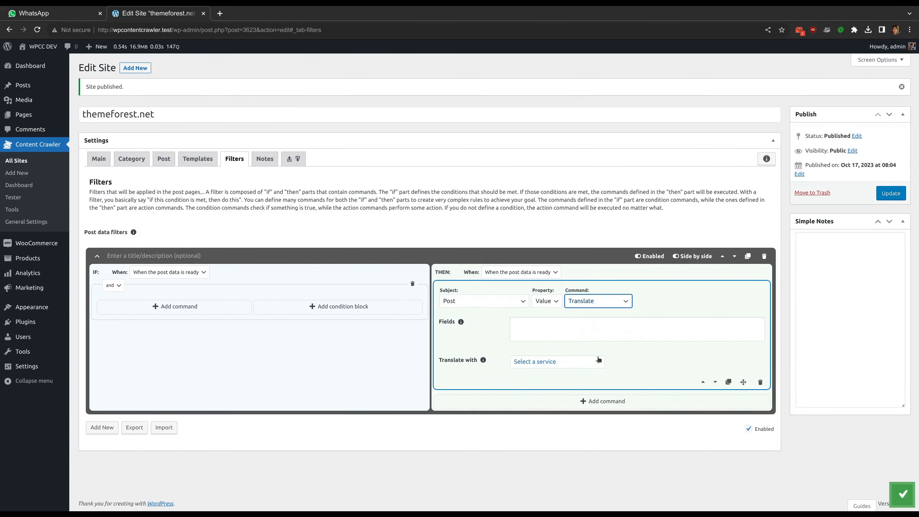
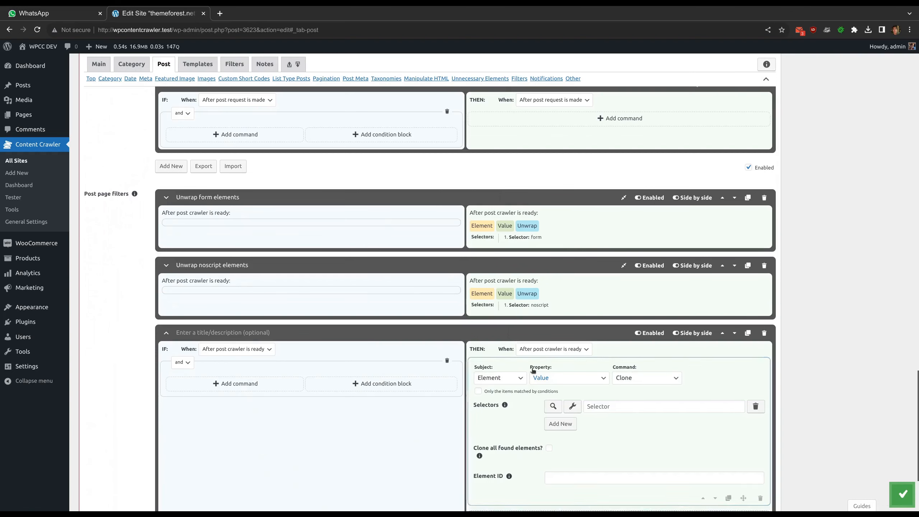
# Set the new post page filter command to translate page element attributes, targeting the alt and title attributes of img elements.
pyautogui.scroll(-3, 525, 362)
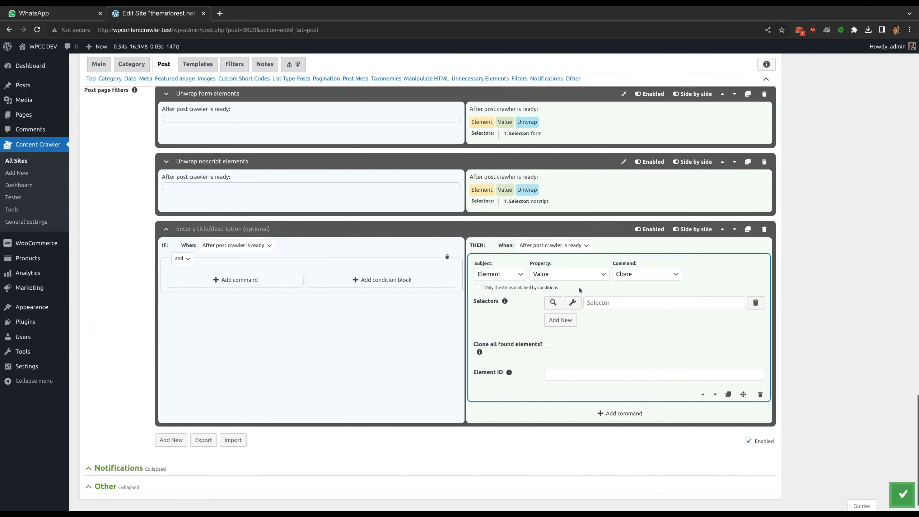
pyautogui.click(499, 274)
pyautogui.click(498, 324)
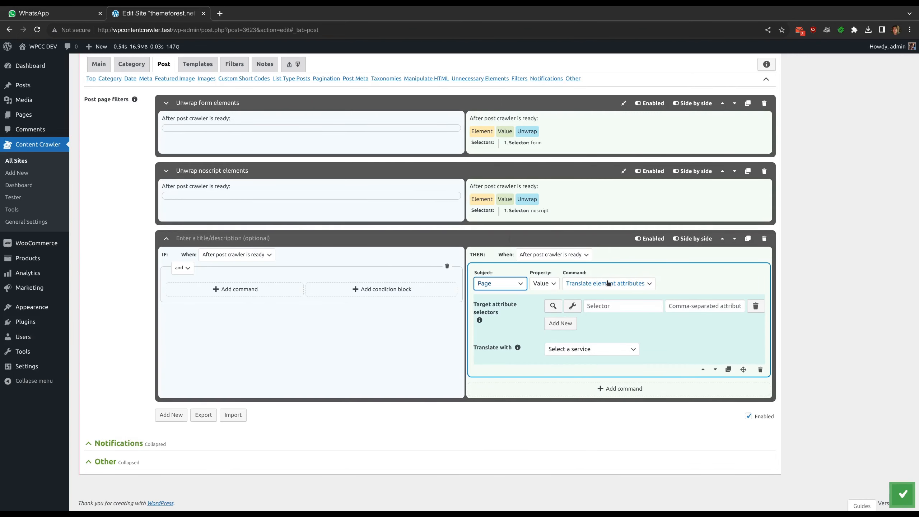
pyautogui.click(598, 307)
pyautogui.write('img')
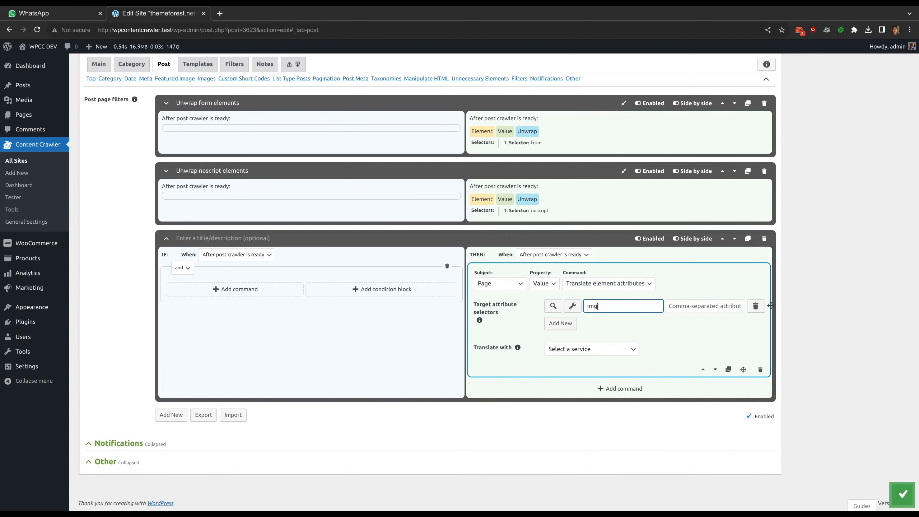
pyautogui.press('Tab')
pyautogui.write('alt, title')
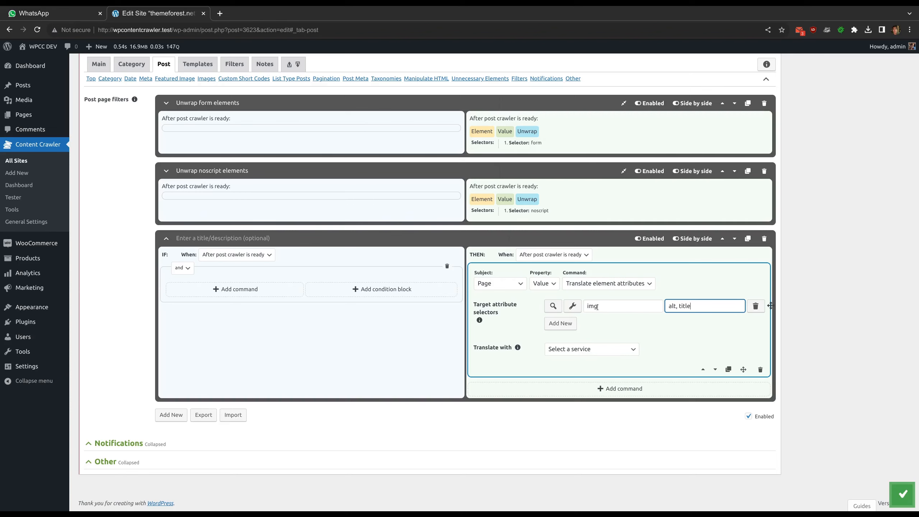
# Set the attribute translation to use DeepL Translate API from Detect language to English (British), keeping a single language pair.
pyautogui.click(595, 349)
pyautogui.click(588, 376)
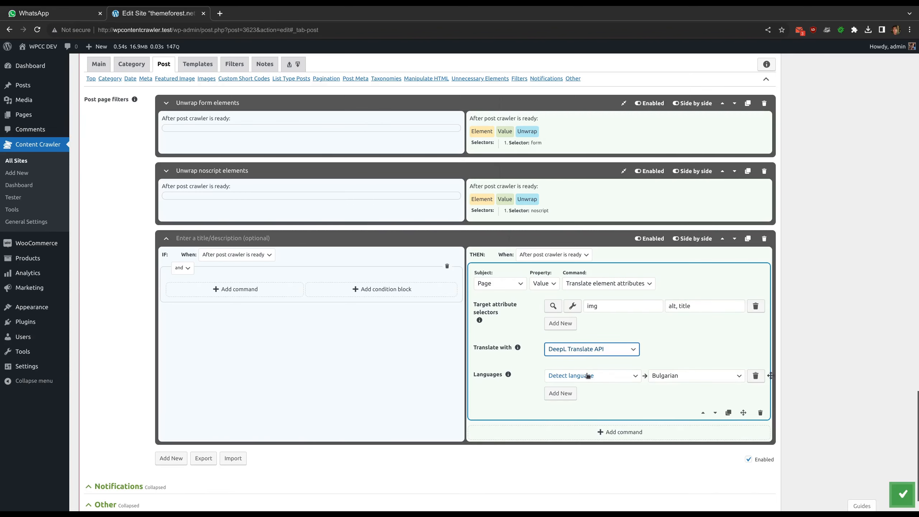
pyautogui.click(665, 376)
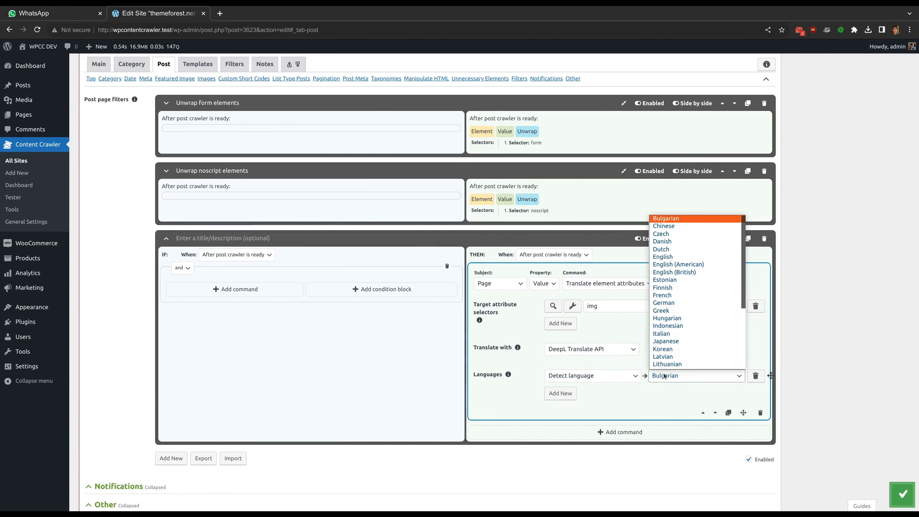
pyautogui.click(680, 272)
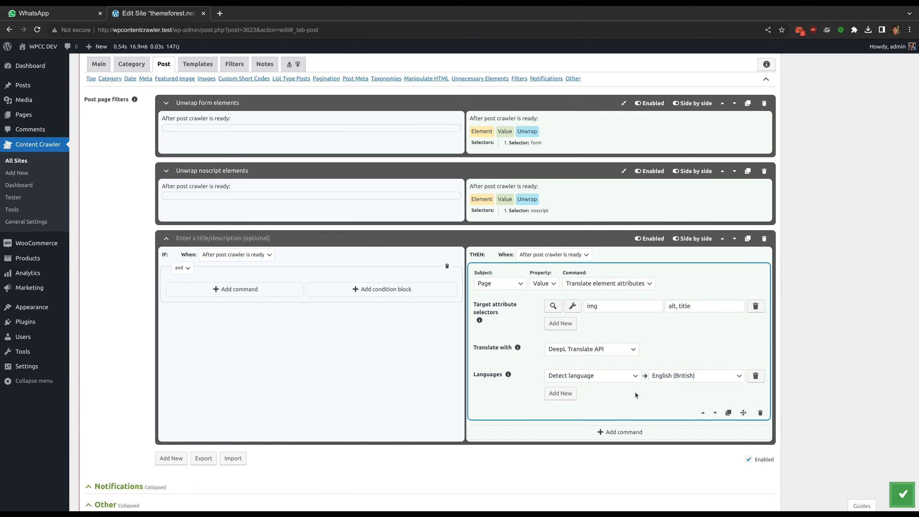
pyautogui.click(560, 393)
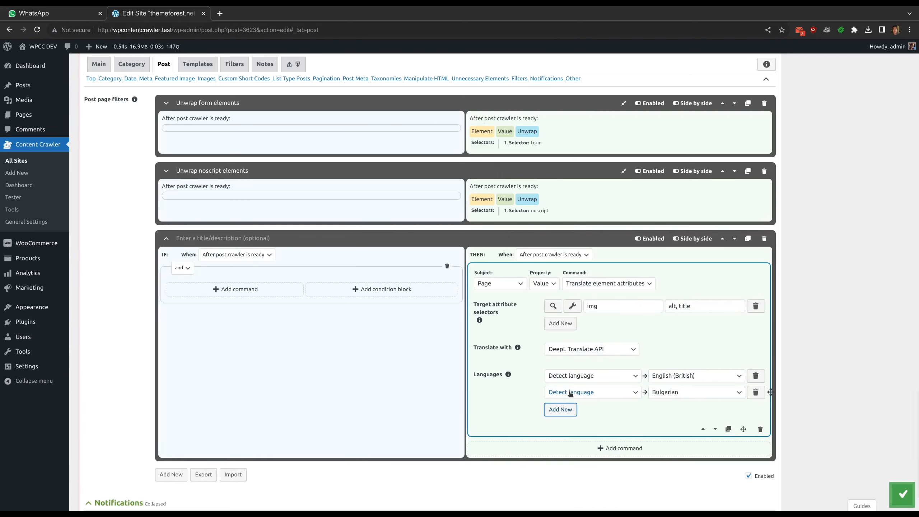
pyautogui.click(750, 392)
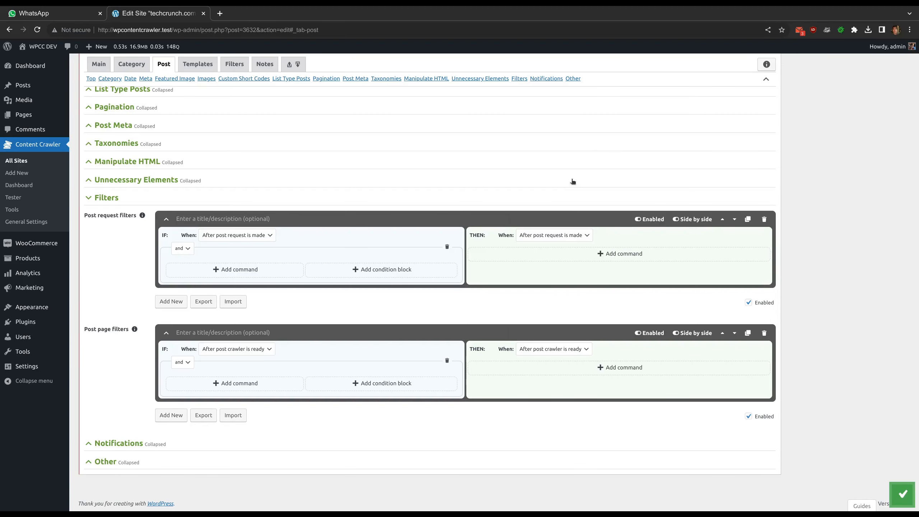
# Add a Move element command to the techcrunch.com post page filter and pick the article's featured image, .article__featured-image, as its selector.
pyautogui.click(584, 369)
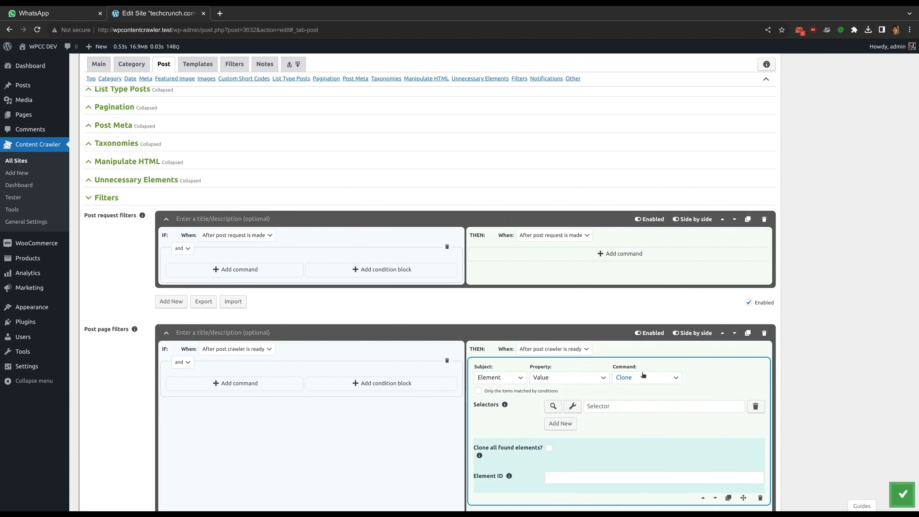
pyautogui.scroll(-4, 643, 375)
pyautogui.click(641, 249)
pyautogui.click(637, 286)
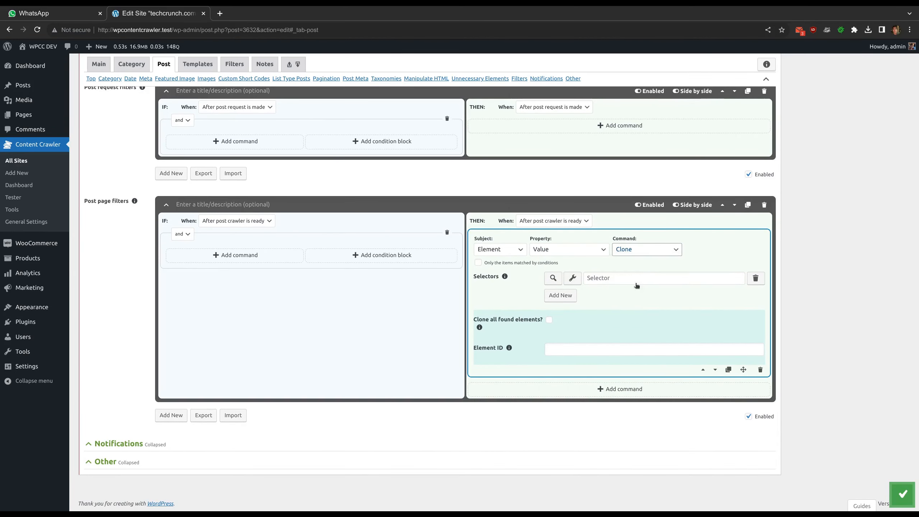
pyautogui.click(577, 283)
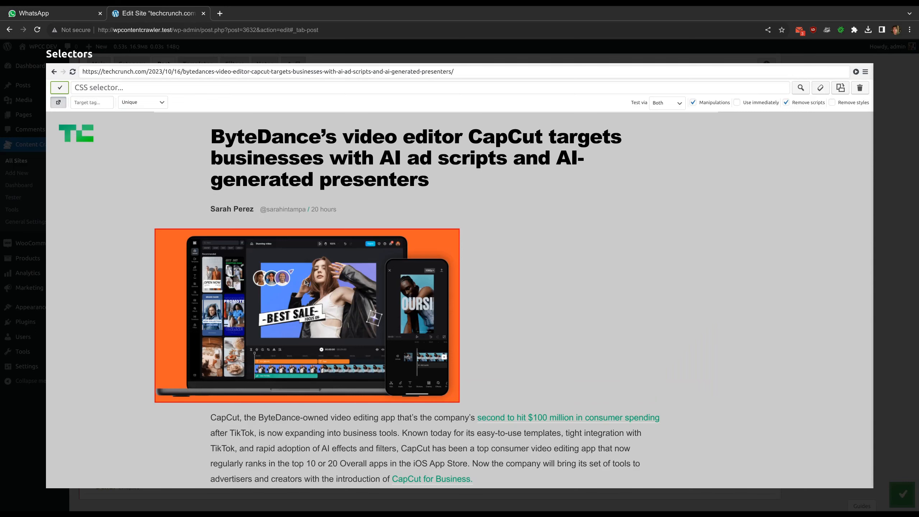
pyautogui.click(305, 283)
pyautogui.click(59, 87)
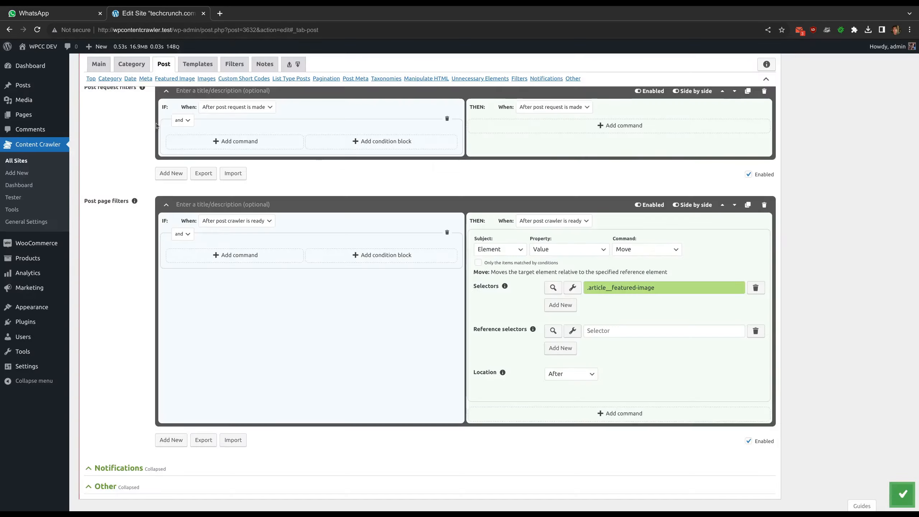
# Pick .article__title as the Move command's reference selector and set the location to Before.
pyautogui.click(572, 330)
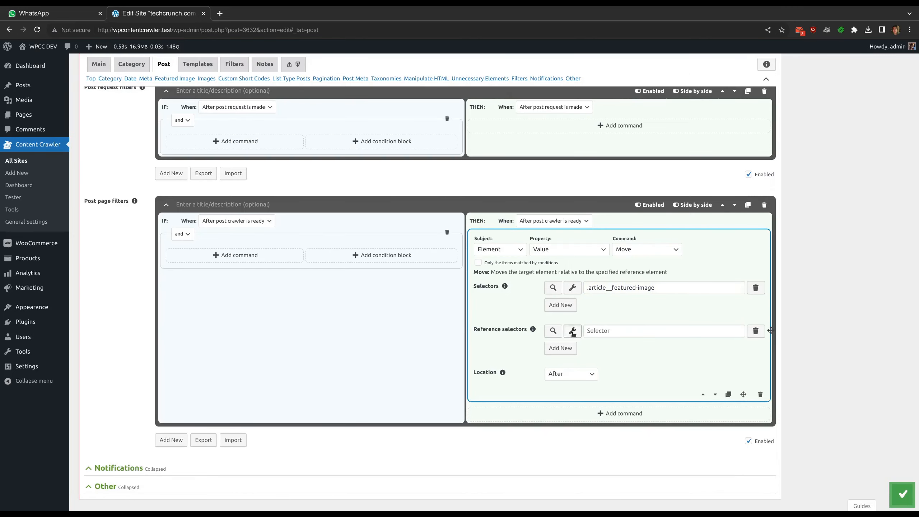
pyautogui.click(398, 159)
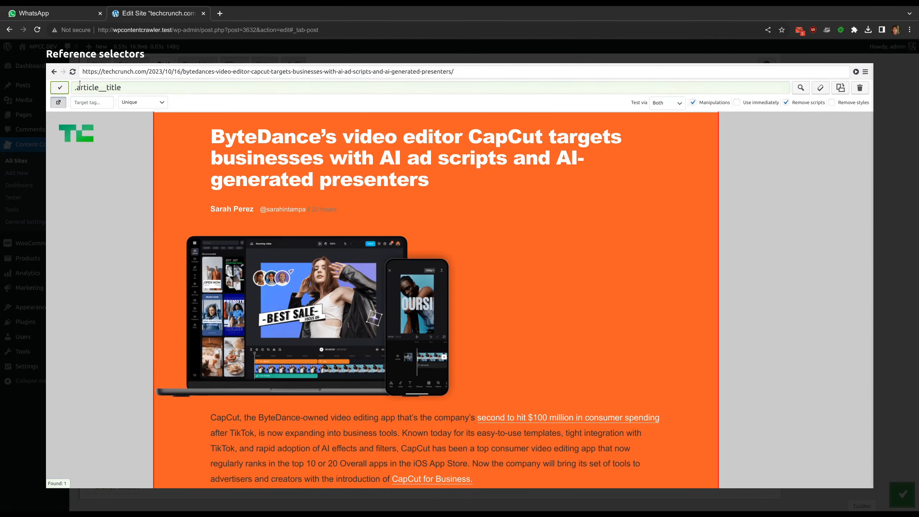
pyautogui.click(59, 88)
pyautogui.click(589, 375)
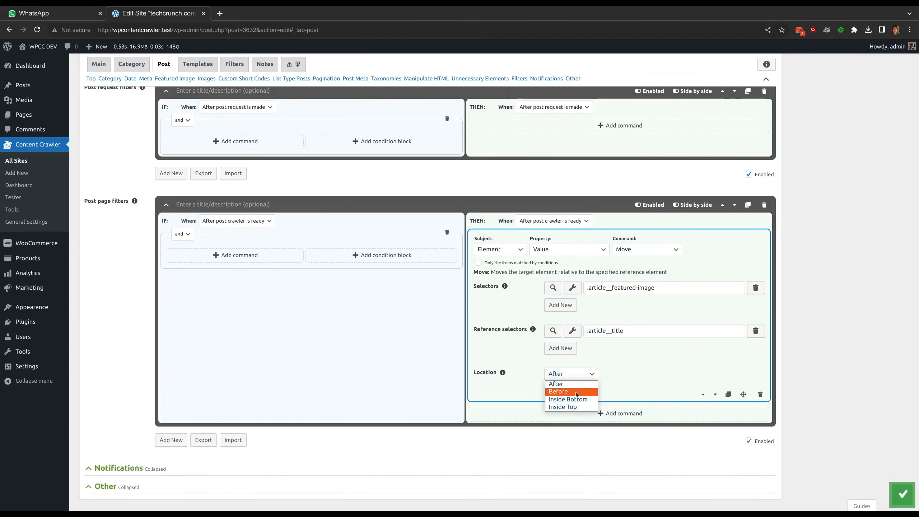
pyautogui.click(579, 390)
pyautogui.click(572, 287)
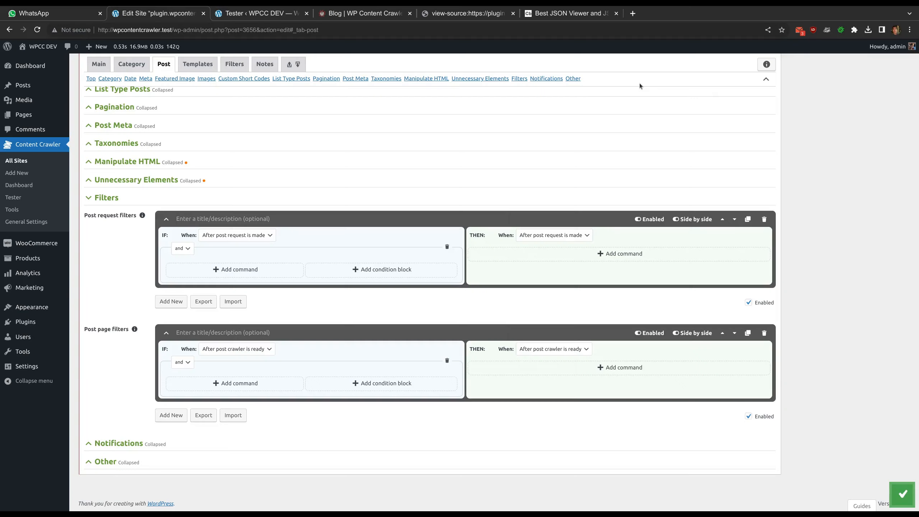
# Add a condition to the plugin.wpcontentcrawler.com post page filter checking whether an element's JSON attribute's date value is older than a fixed date.
pyautogui.click(236, 383)
pyautogui.scroll(-1, 286, 362)
pyautogui.click(300, 342)
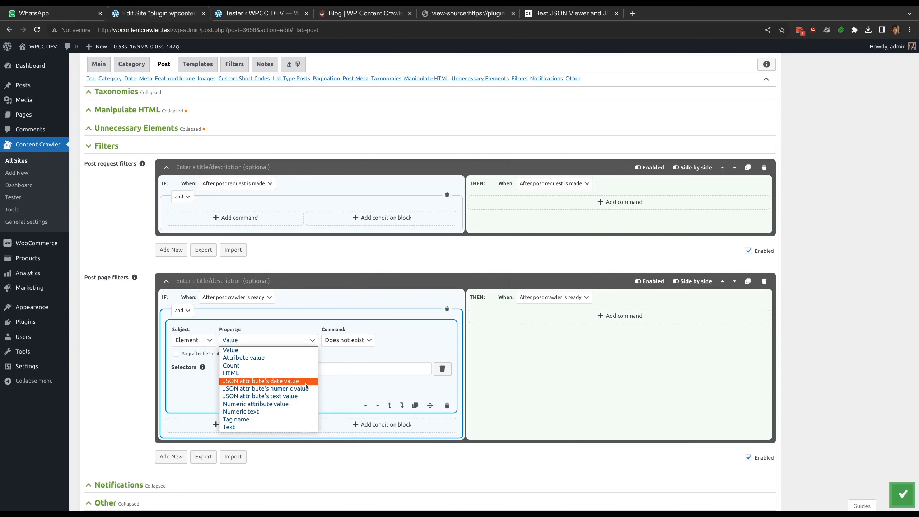
pyautogui.press('Escape')
pyautogui.scroll(-3, 306, 383)
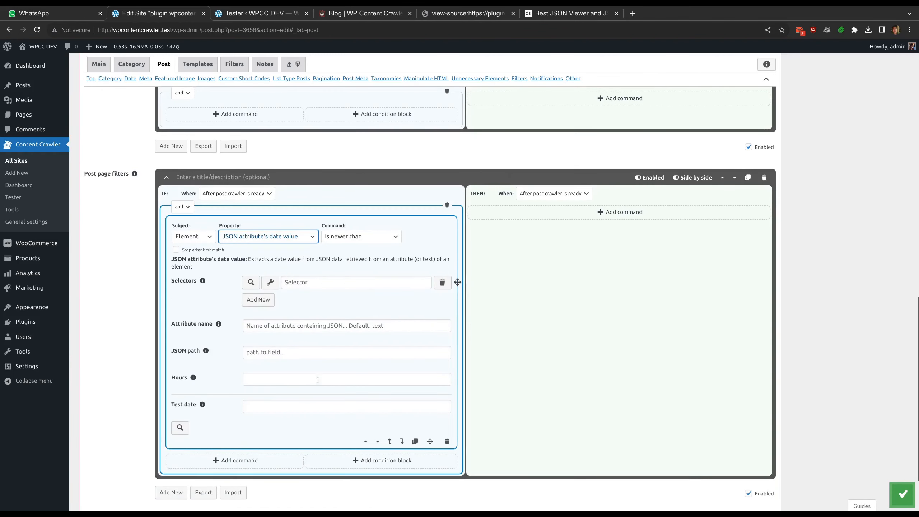
pyautogui.click(359, 235)
pyautogui.click(358, 269)
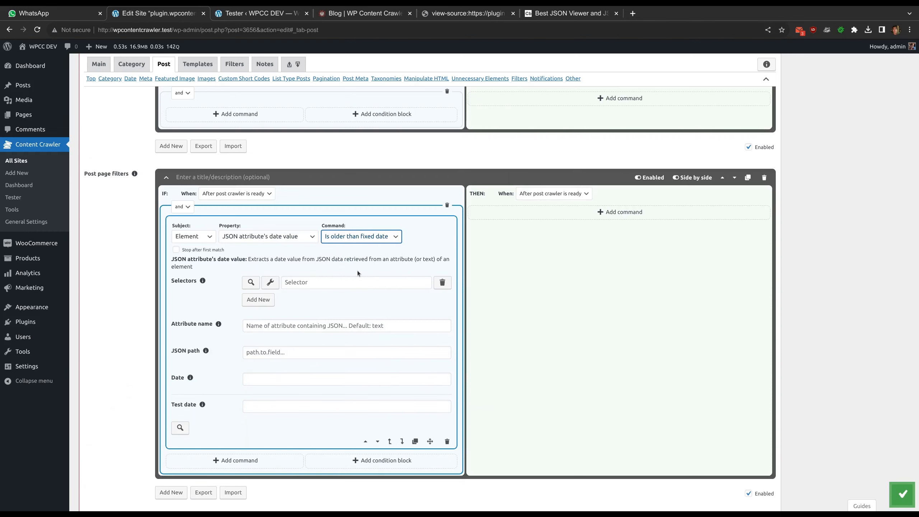
# Set the condition's selector to script[type="application/ld+json"] and test it against the post page.
pyautogui.click(334, 282)
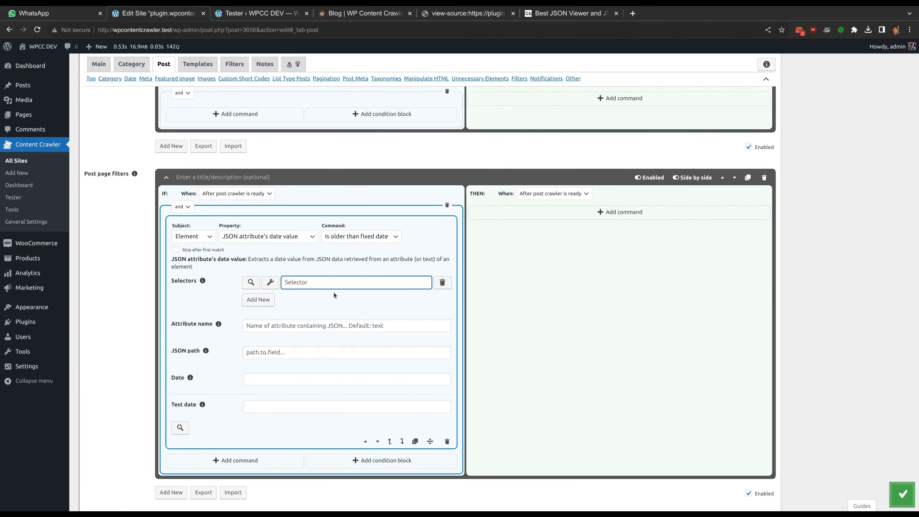
pyautogui.write('script[type="application/ld+json"]')
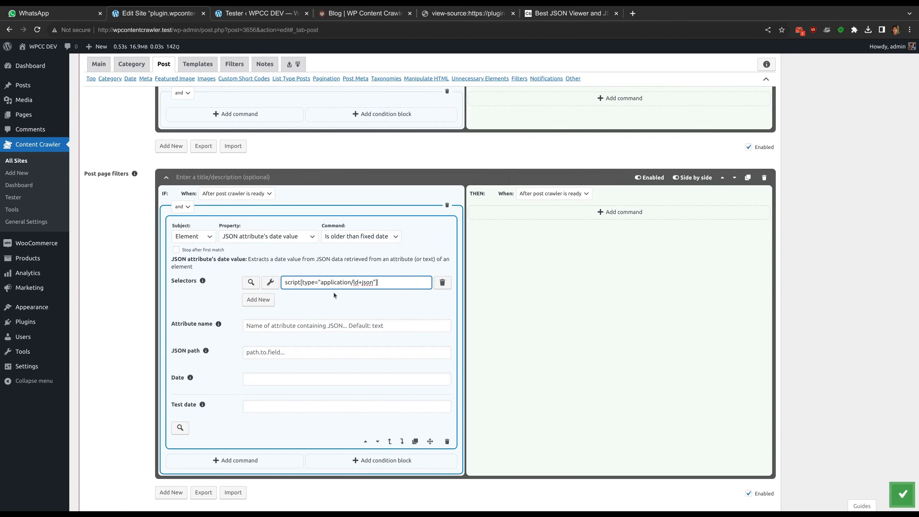
pyautogui.click(251, 283)
pyautogui.scroll(-3, 352, 300)
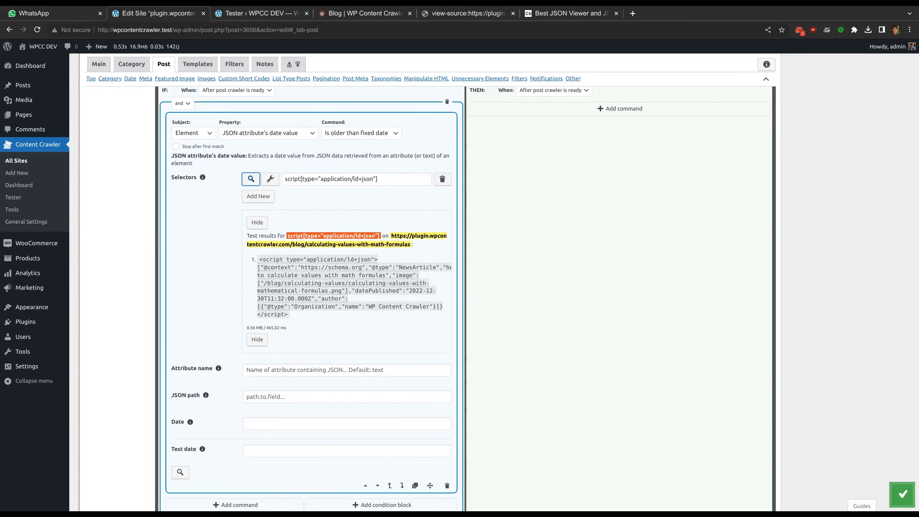
# Copy the JSON from the selector test result into the Code Beautify JSON Viewer and locate the datePublished field.
pyautogui.moveTo(258, 268); pyautogui.dragTo(441, 307)
pyautogui.hotkey('ctrl', 'c')
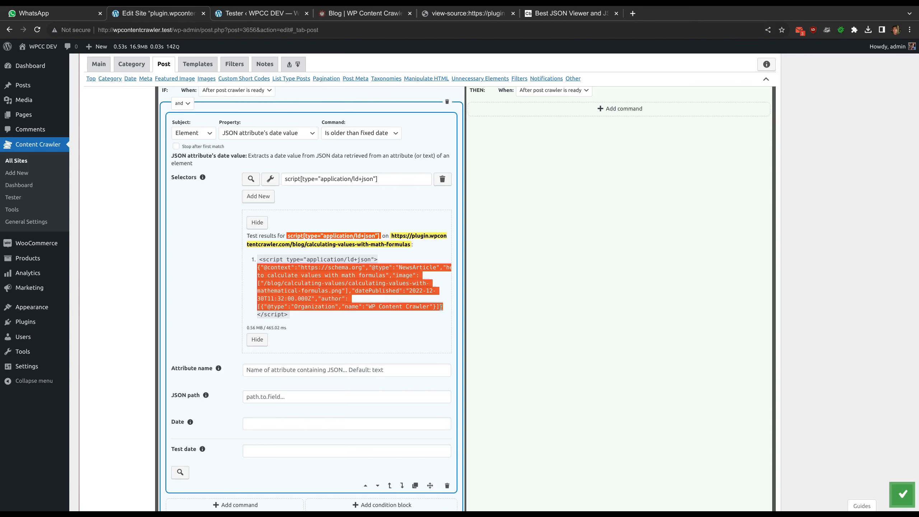
pyautogui.click(545, 14)
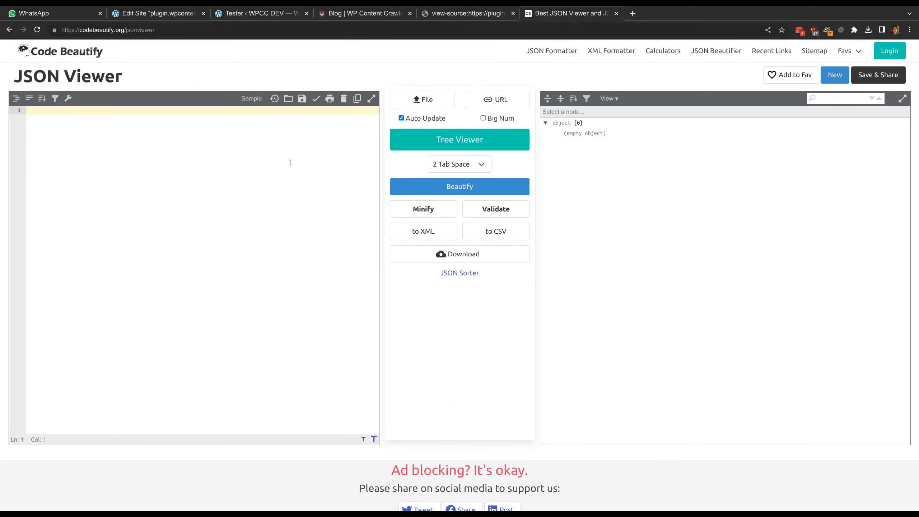
pyautogui.hotkey('ctrl', 'v')
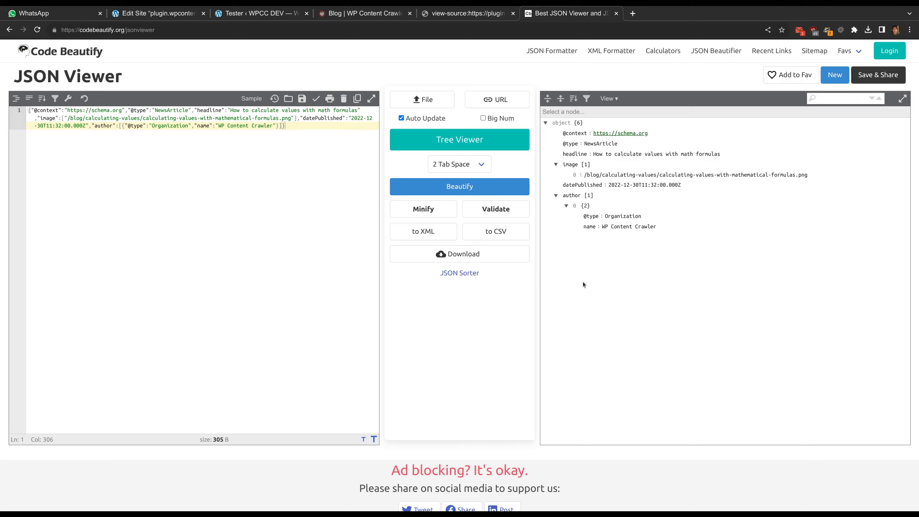
pyautogui.doubleClick(567, 185)
# Return to the site's edit page in WordPress and set the date condition's attribute name to text.
pyautogui.hotkey('ctrl', '2')
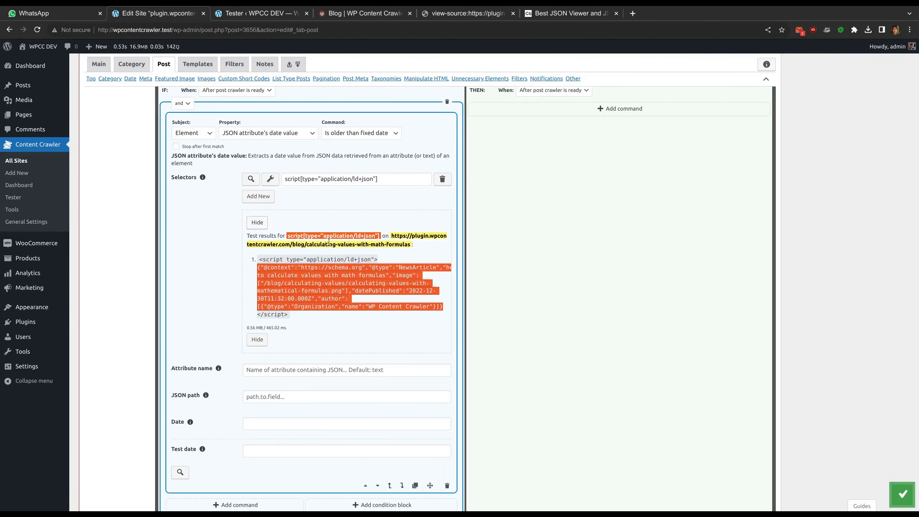
pyautogui.scroll(-3, 328, 241)
pyautogui.click(308, 271)
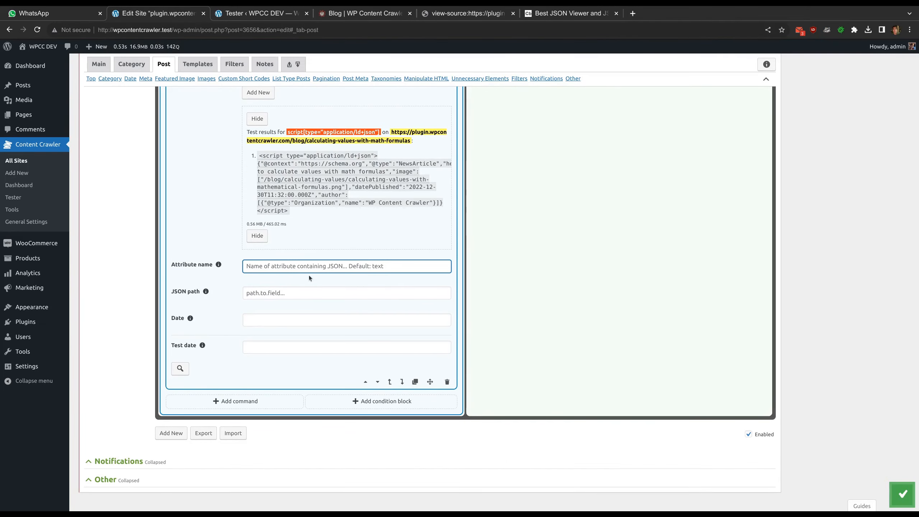
pyautogui.scroll(2, 340, 237)
pyautogui.write('text')
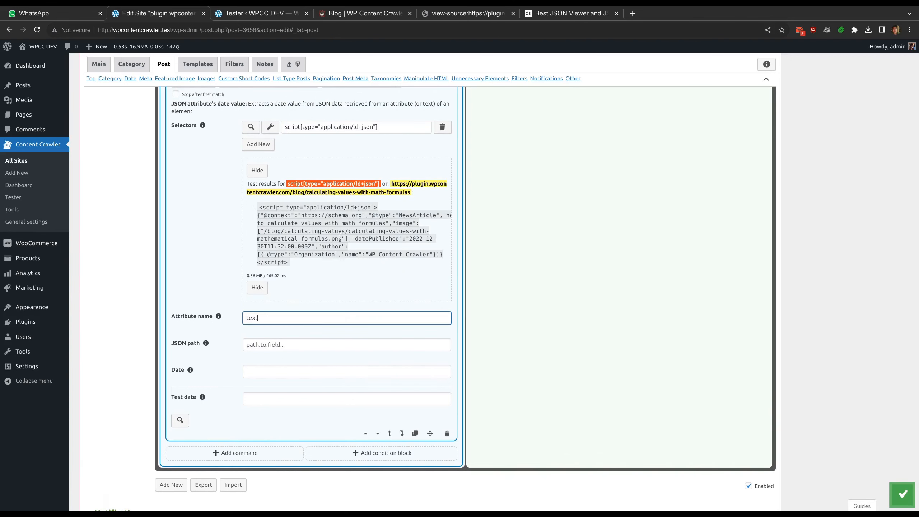
# Set the date condition's JSON path to datePublished and its comparison date to 2022-12-31.
pyautogui.click(278, 341)
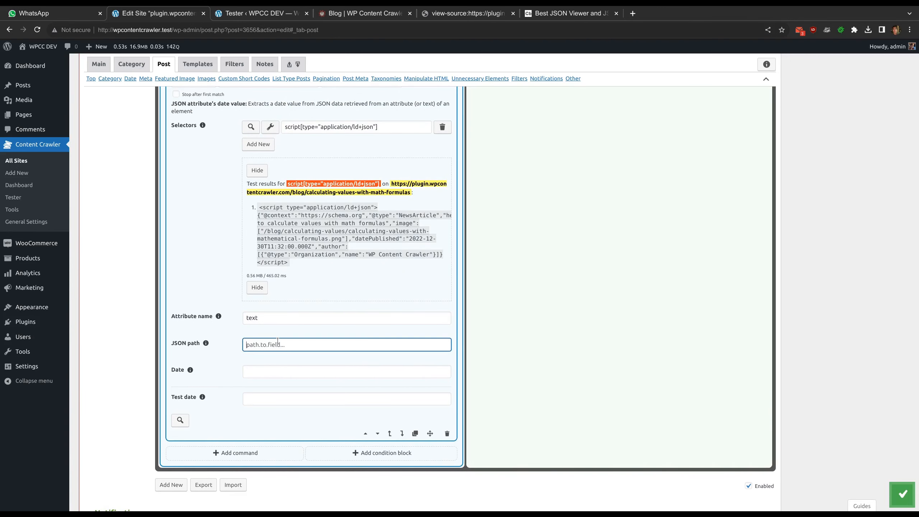
pyautogui.write('datePublished')
pyautogui.click(273, 361)
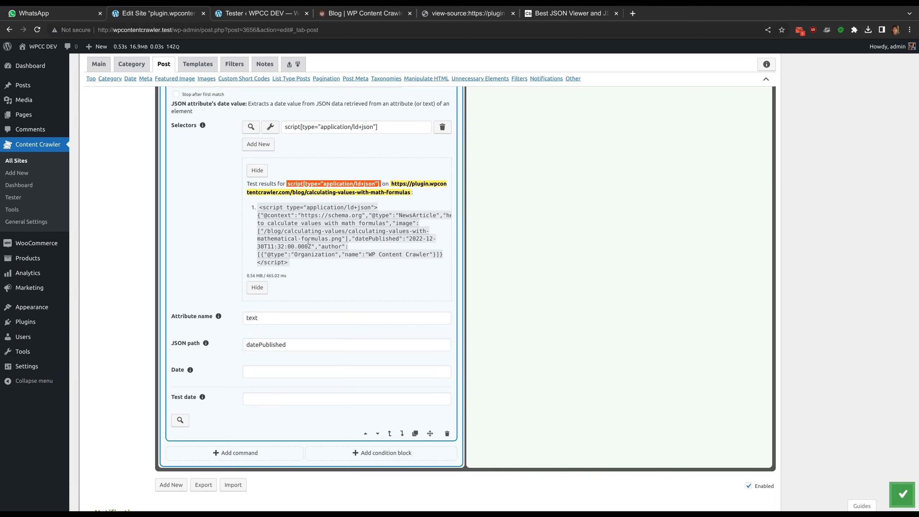
pyautogui.moveTo(410, 239); pyautogui.dragTo(263, 246)
pyautogui.hotkey('ctrl', 'c')
pyautogui.click(277, 371)
pyautogui.hotkey('ctrl', 'v')
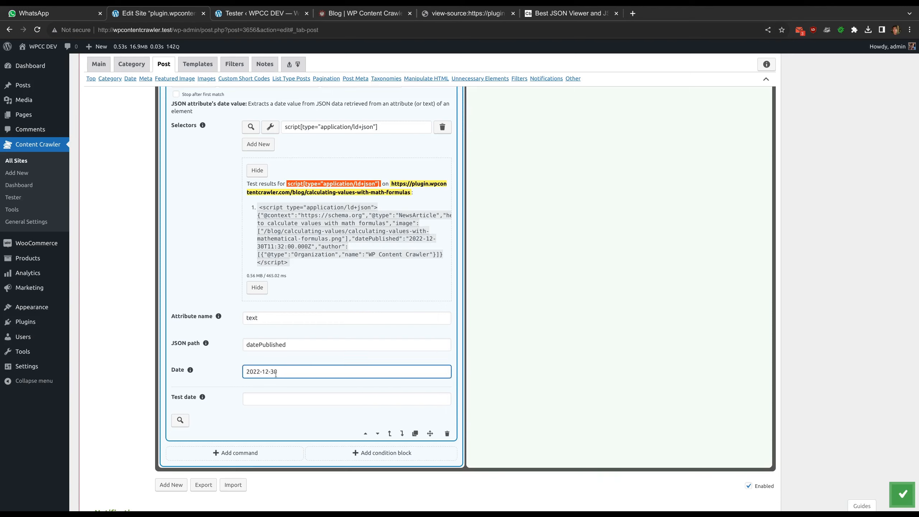
pyautogui.moveTo(274, 372); pyautogui.dragTo(279, 371)
pyautogui.write('1')
# Set the filter's action to make an element's HTML upper case.
pyautogui.scroll(2, 506, 253)
pyautogui.click(562, 110)
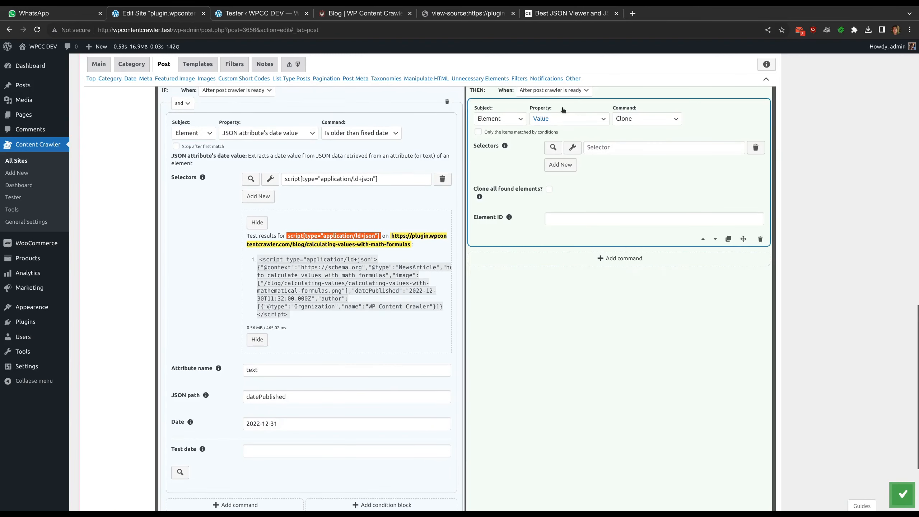
pyautogui.click(571, 119)
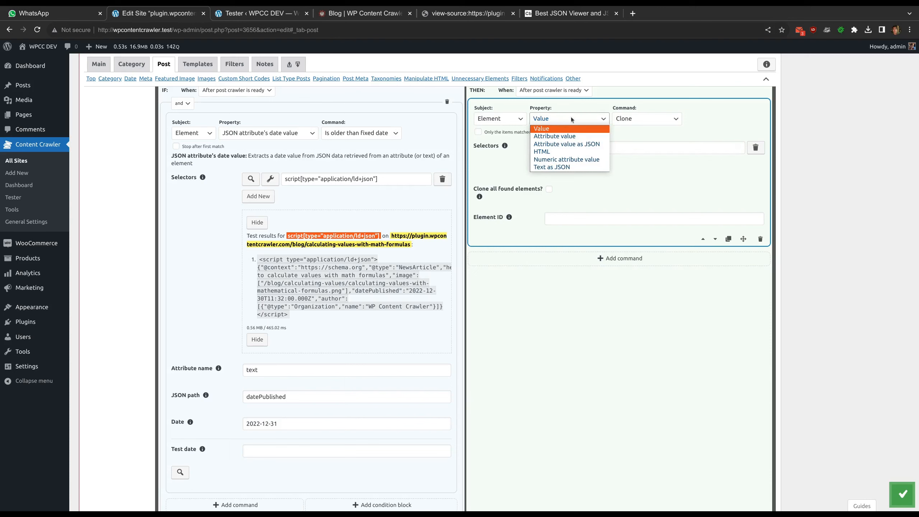
pyautogui.click(579, 152)
pyautogui.click(641, 119)
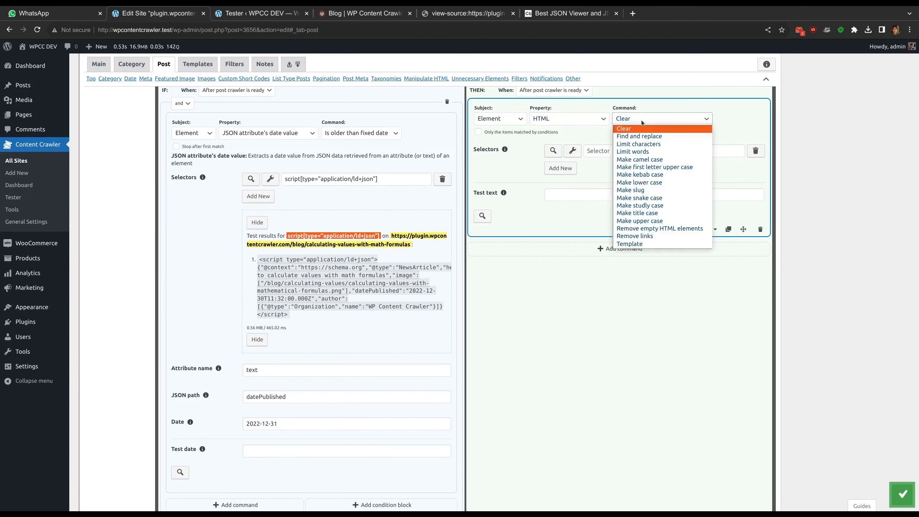
pyautogui.click(640, 221)
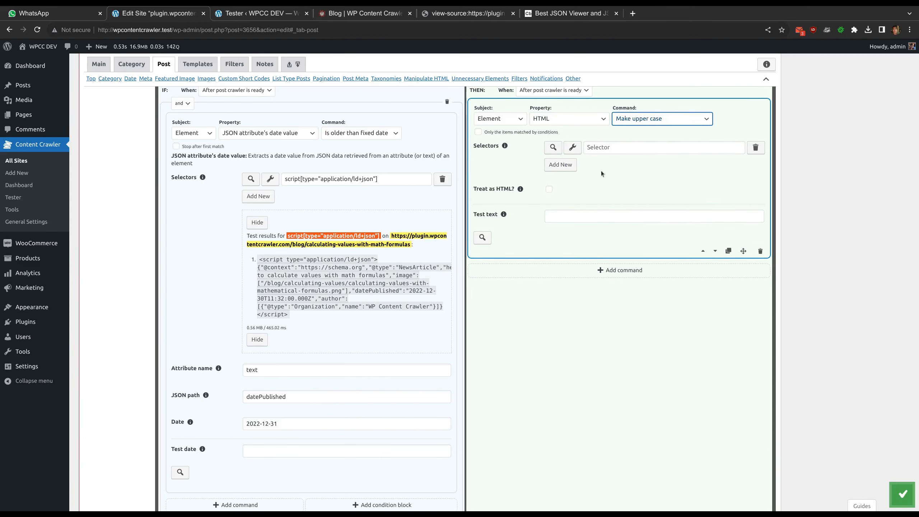
# Pick the post's title (.pt-5) as the upper-case action's selector, enable Treat as HTML and save the site settings.
pyautogui.click(572, 147)
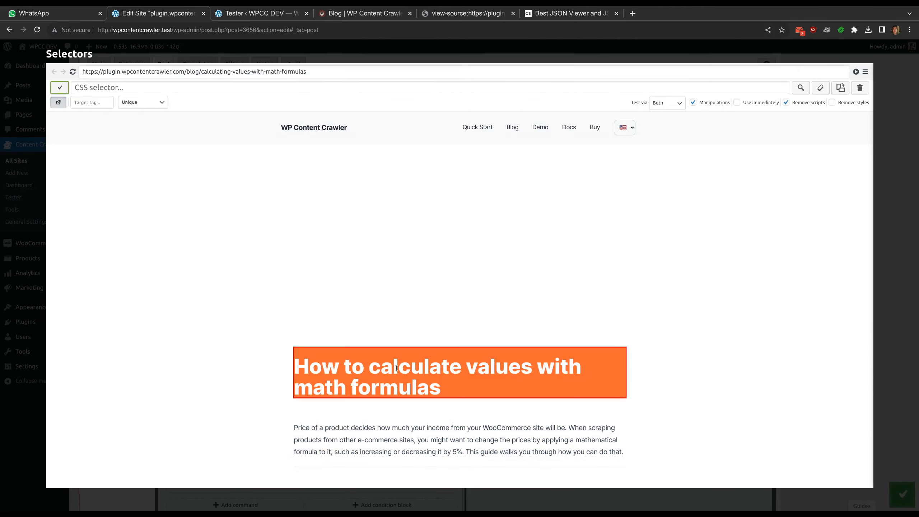
pyautogui.click(396, 369)
pyautogui.click(59, 87)
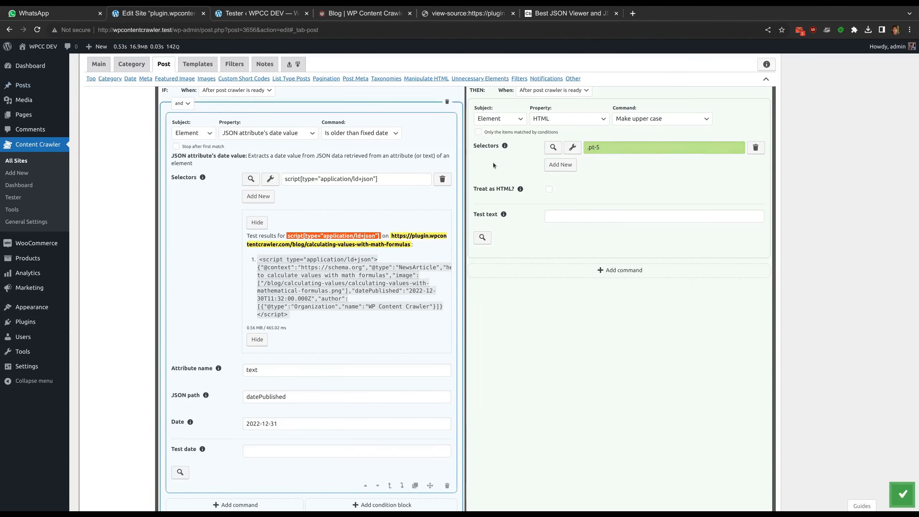
pyautogui.click(549, 188)
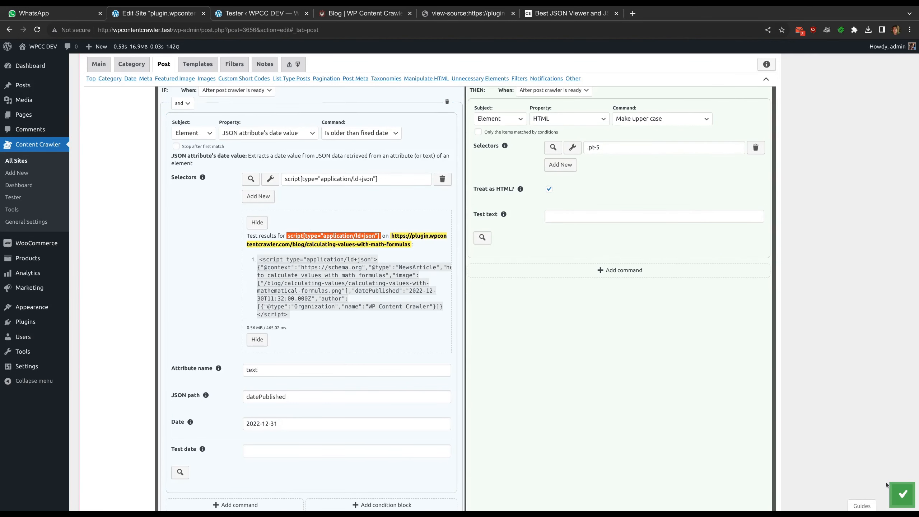
pyautogui.click(902, 493)
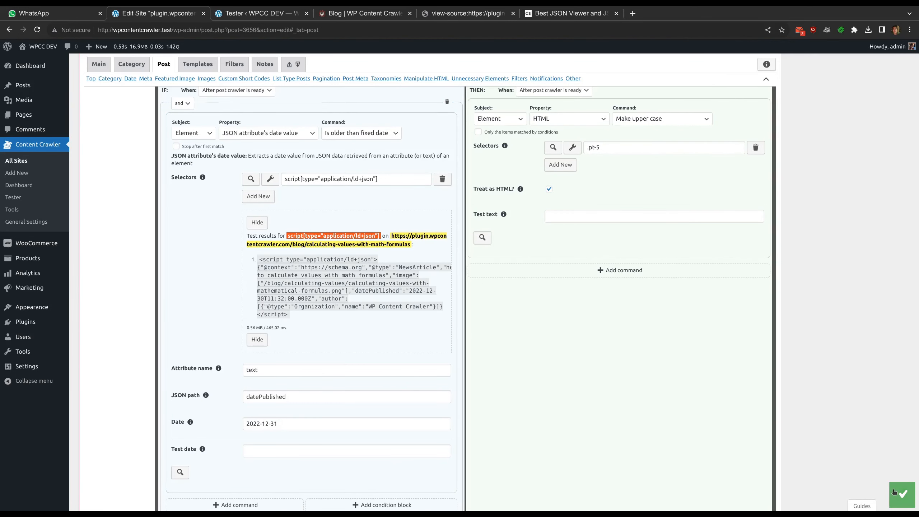
# Rerun the calculating-values-with-math-formulas post test in the Site Tester and check the title in the details and filter explanations.
pyautogui.click(256, 13)
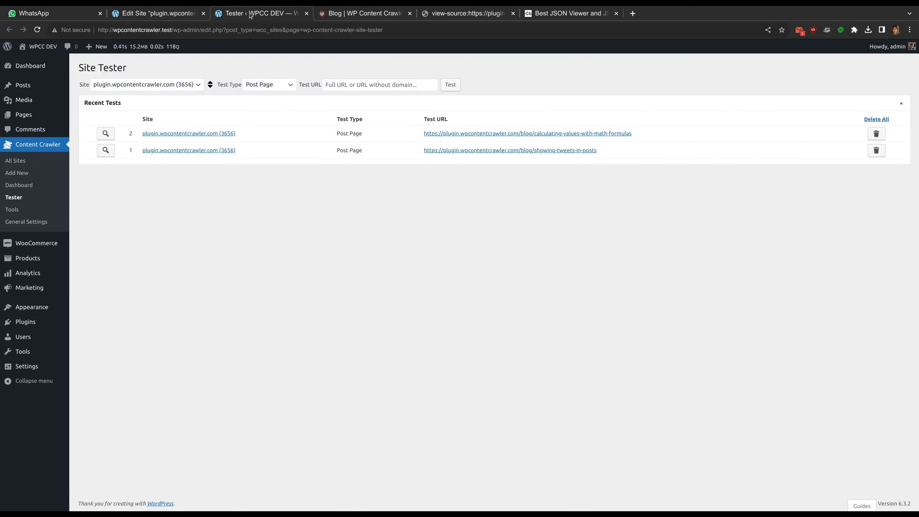
pyautogui.click(105, 133)
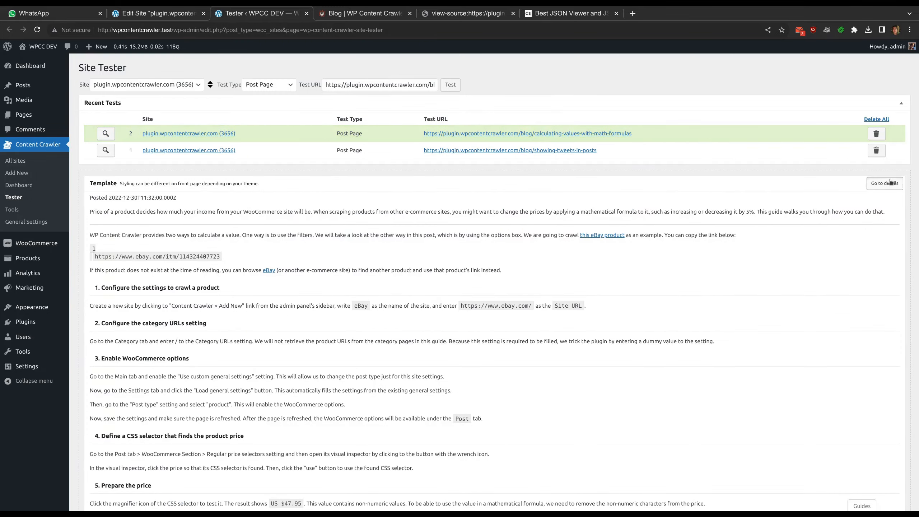
pyautogui.scroll(-20, 332, 246)
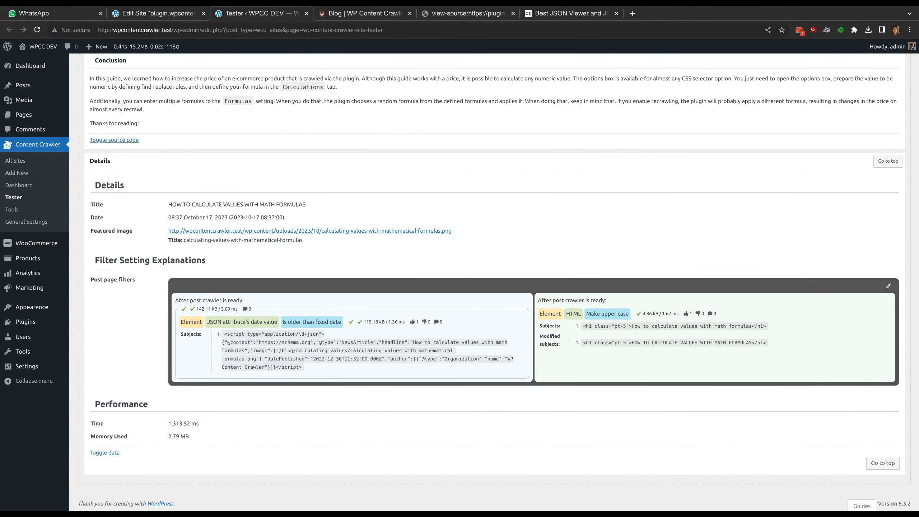
pyautogui.moveTo(633, 341); pyautogui.dragTo(754, 343)
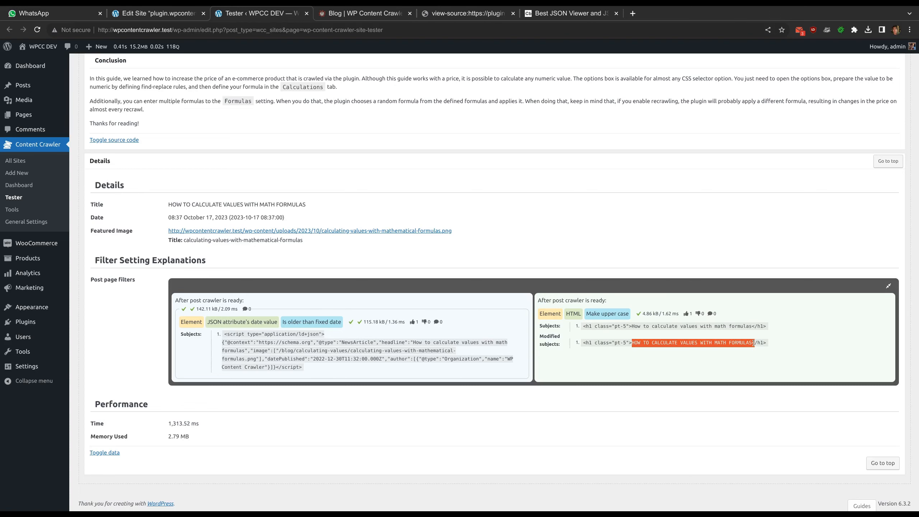
pyautogui.click(229, 182)
pyautogui.moveTo(169, 204); pyautogui.dragTo(306, 211)
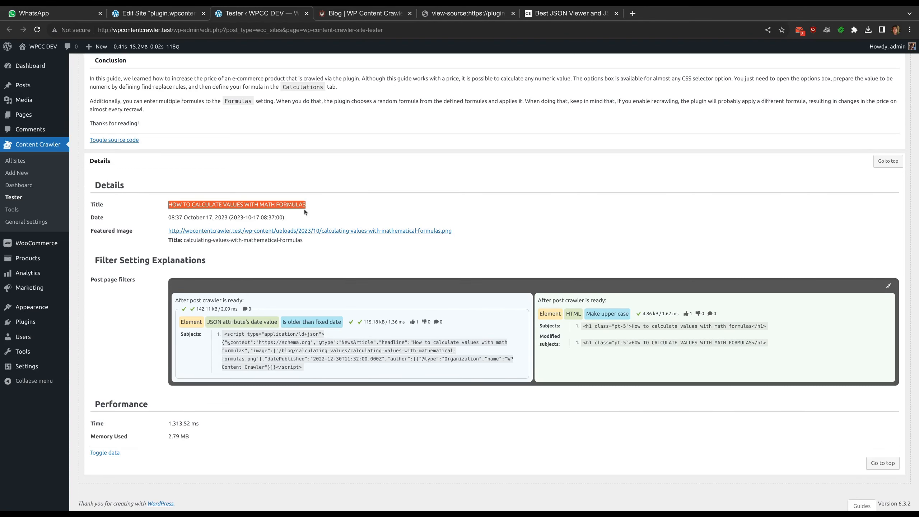
pyautogui.click(306, 211)
# Return to the site's edit page, set the condition's date to 2022-12-15 and save the settings.
pyautogui.click(146, 17)
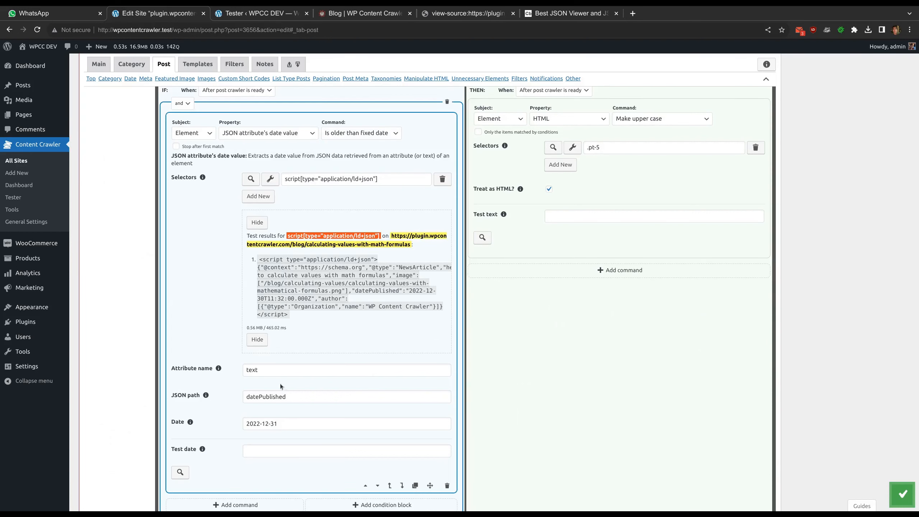
pyautogui.doubleClick(272, 423)
pyautogui.write('15')
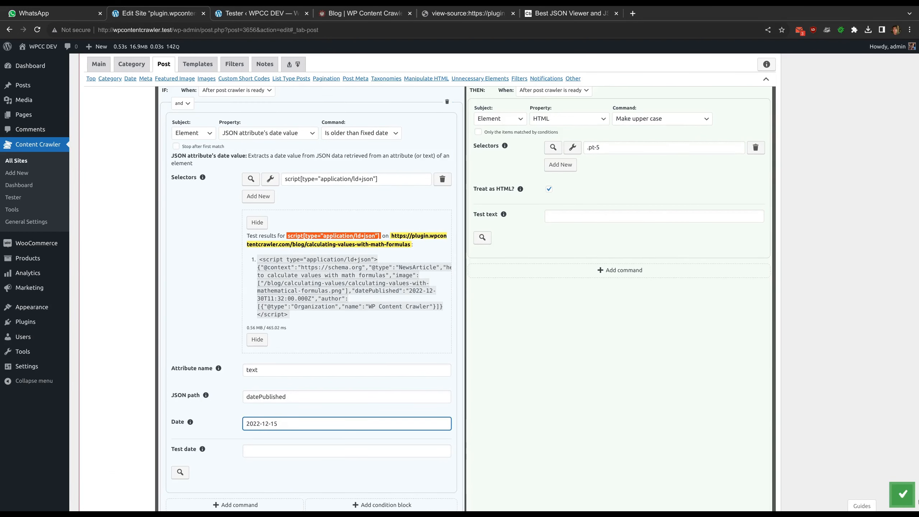
pyautogui.hotkey('ctrl', 's')
# Run the post page test again in the Site Tester and examine the title and the post page filter explanation.
pyautogui.click(260, 13)
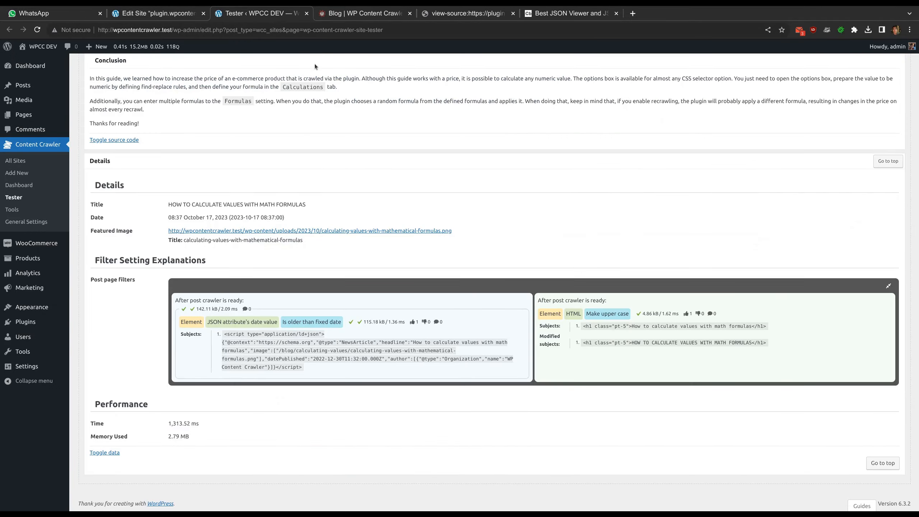
pyautogui.scroll(15, 457, 121)
pyautogui.click(450, 82)
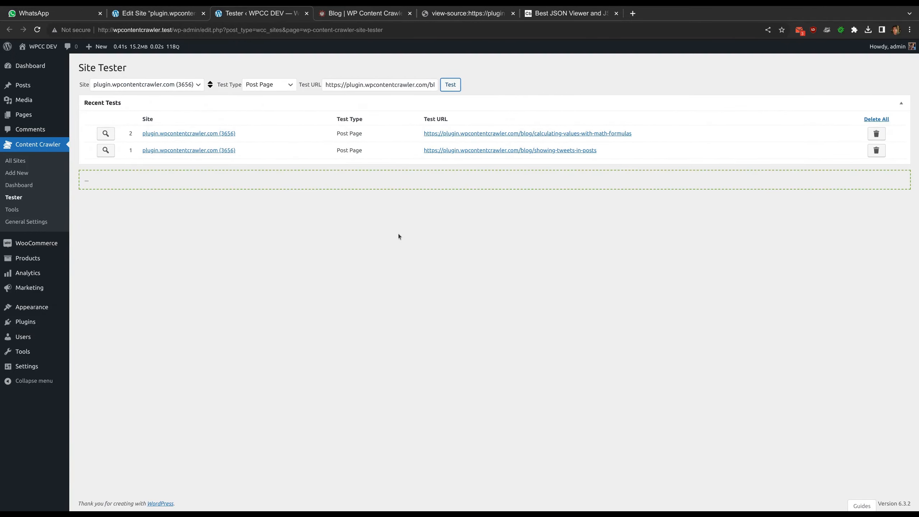
pyautogui.scroll(-20, 287, 278)
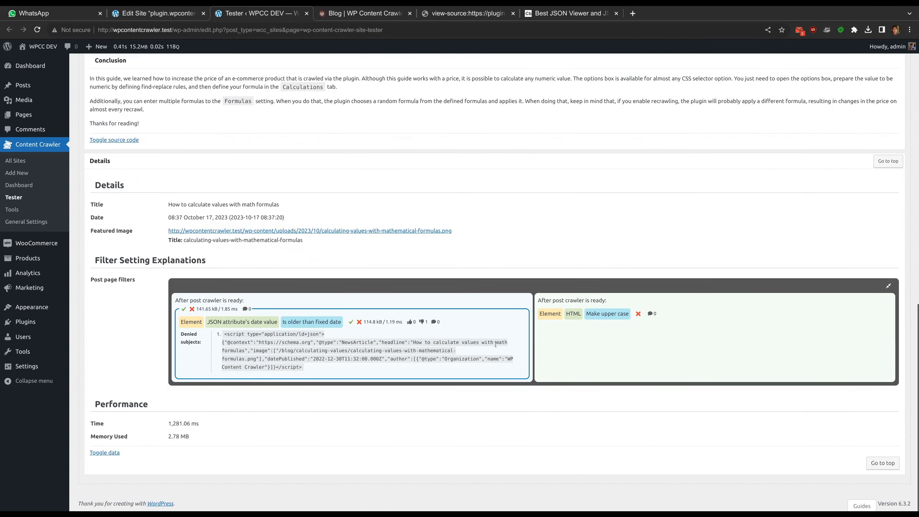
# On the site's edit page, switch the condition's property to JSON attribute's numeric value and view its available comparison commands.
pyautogui.hotkey('ctrl', 'pageup')
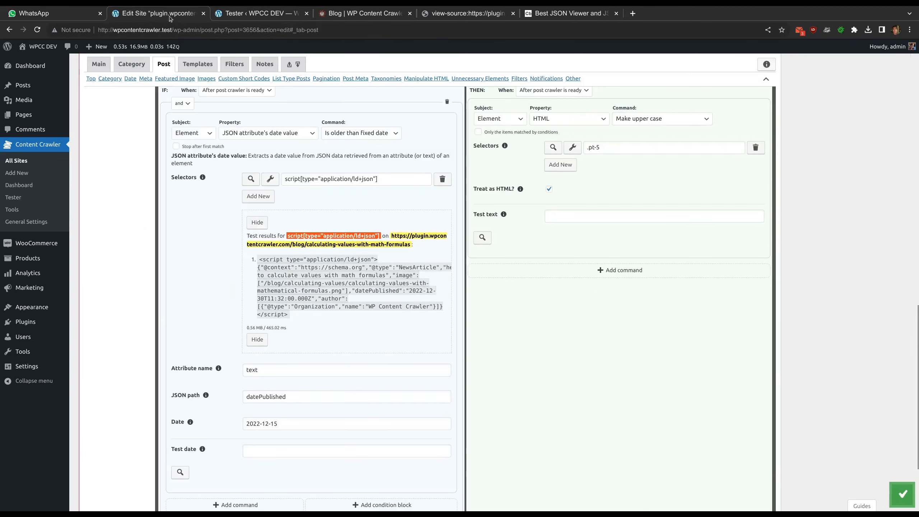
pyautogui.click(285, 133)
pyautogui.click(309, 182)
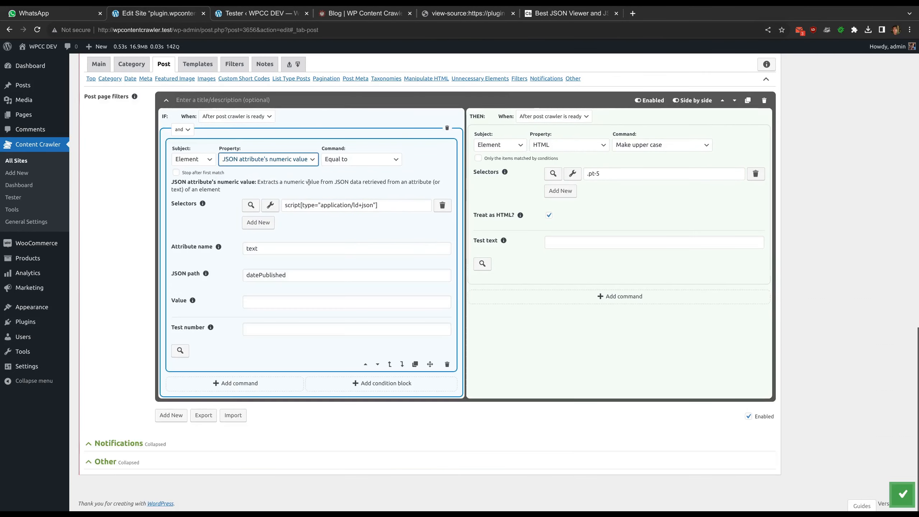
pyautogui.click(350, 160)
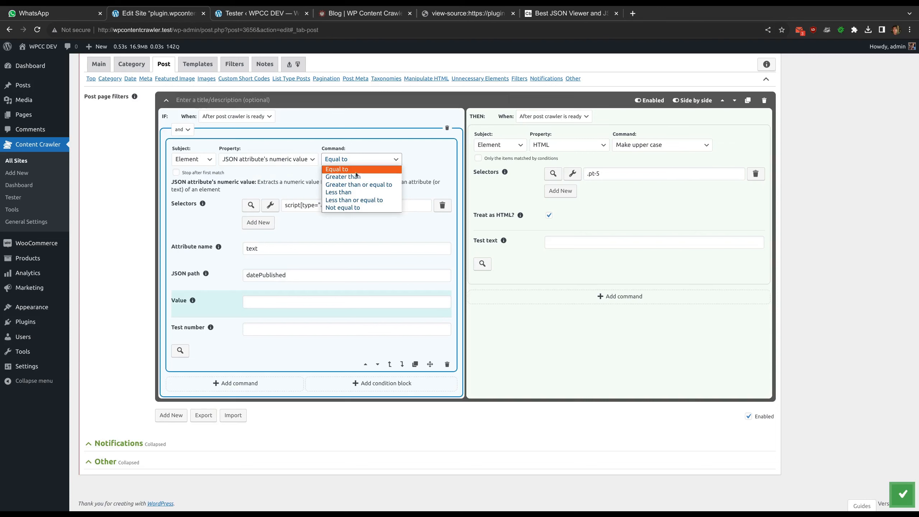
pyautogui.click(358, 161)
# Set the condition's property to JSON attribute's text value, review its commands and choose Contains.
pyautogui.click(298, 160)
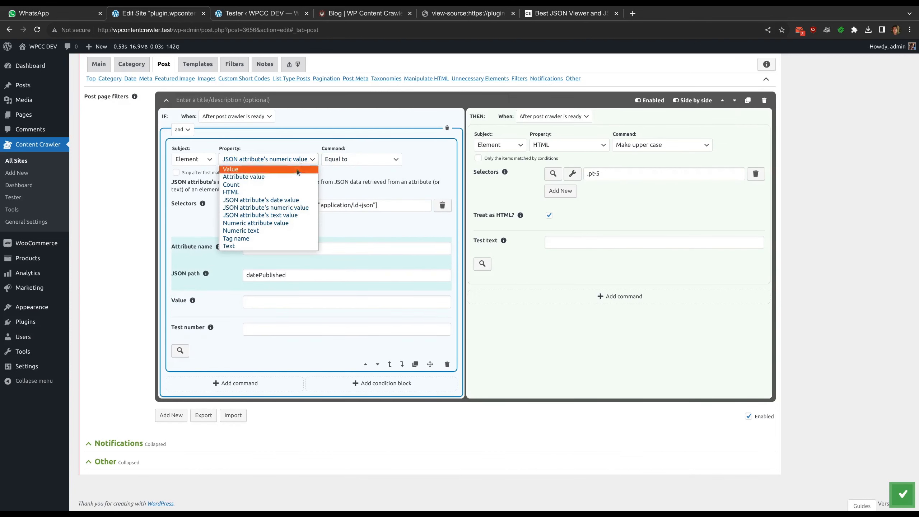
pyautogui.click(300, 215)
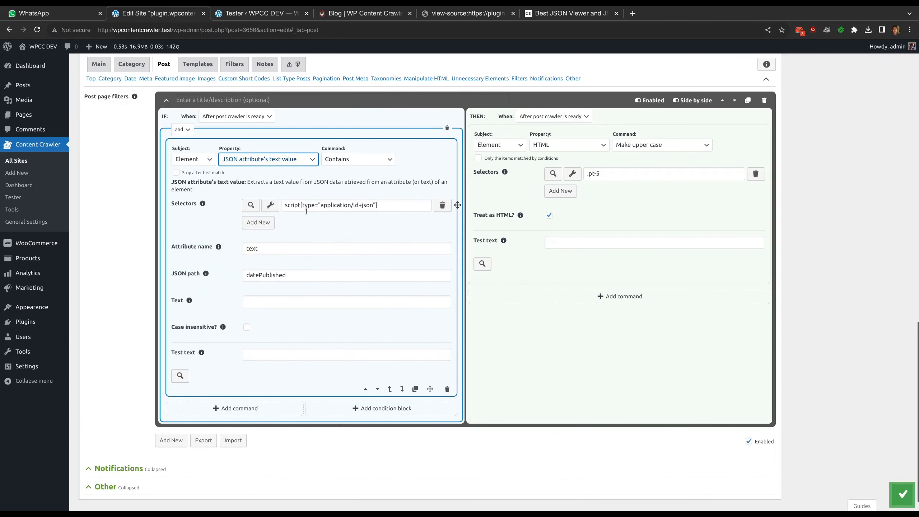
pyautogui.click(345, 160)
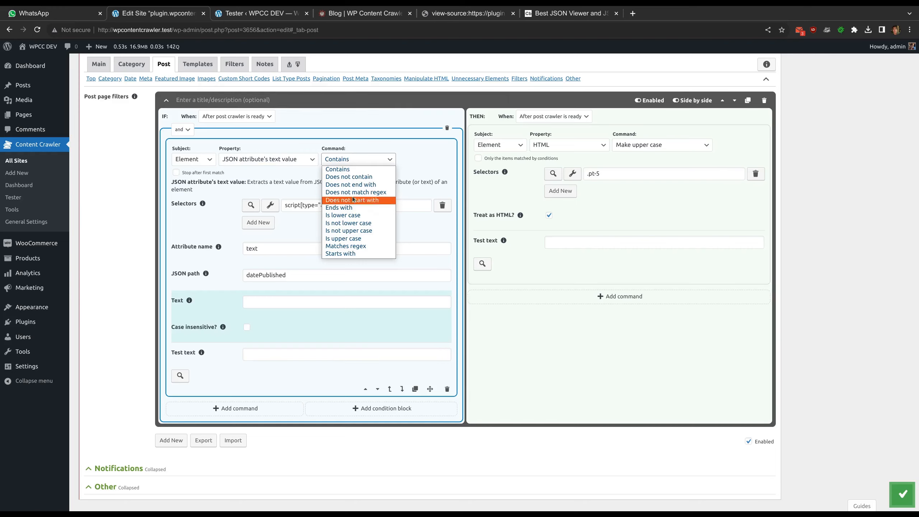
pyautogui.click(345, 169)
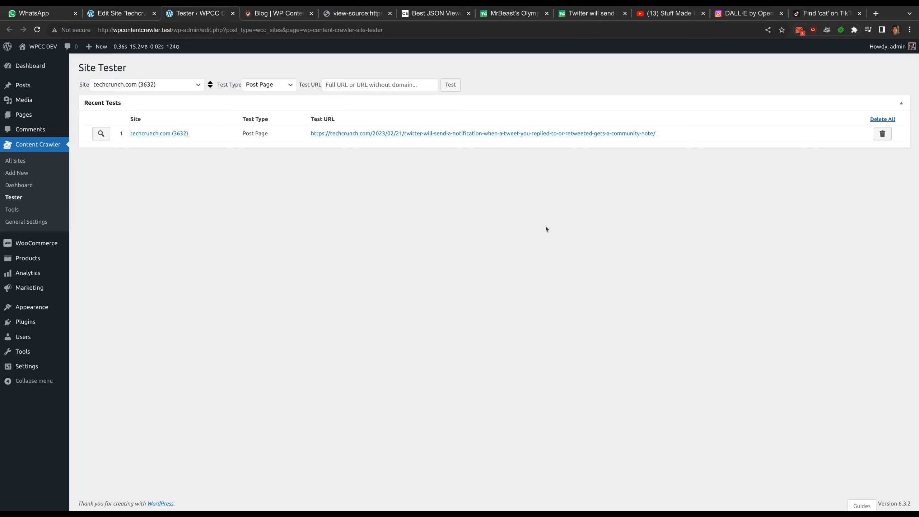
# Run the techcrunch.com post page test in the Site Tester and examine how the social media posts and videos are shown.
pyautogui.click(102, 134)
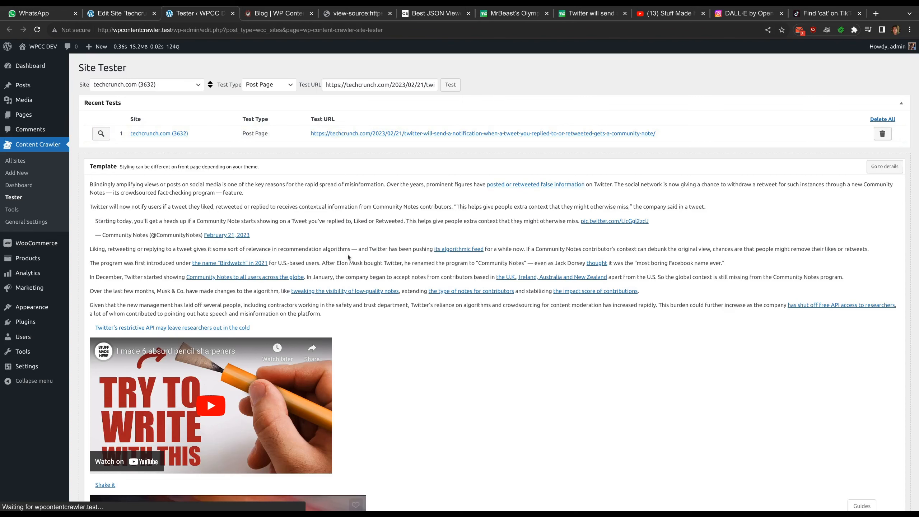
pyautogui.scroll(-5, 347, 255)
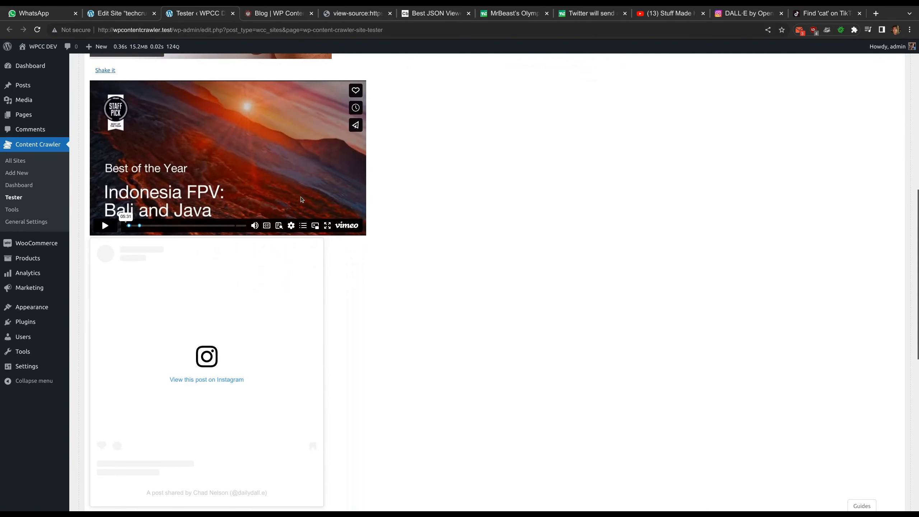
pyautogui.scroll(-7, 241, 227)
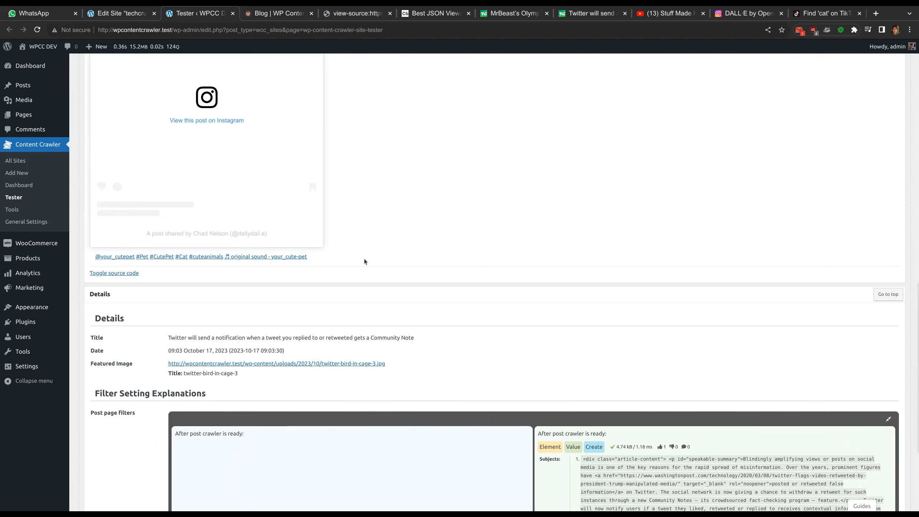
pyautogui.scroll(11, 364, 261)
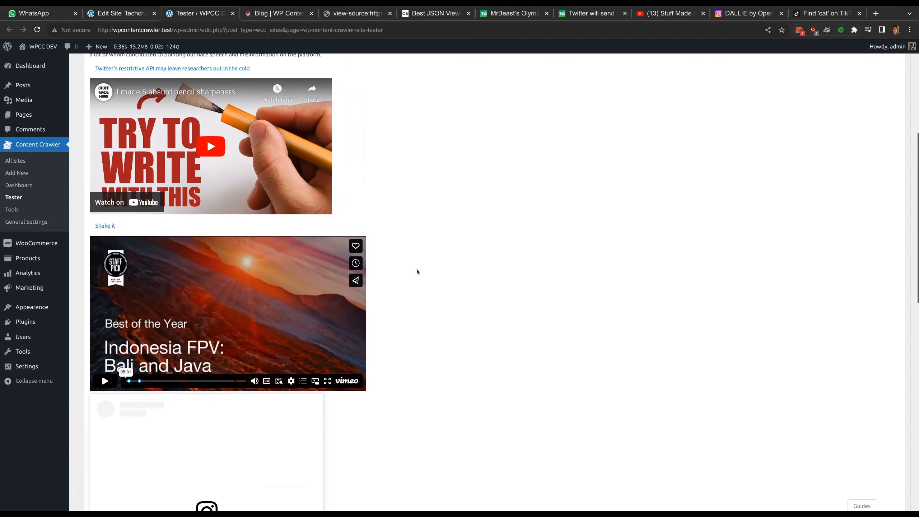
pyautogui.scroll(7, 416, 268)
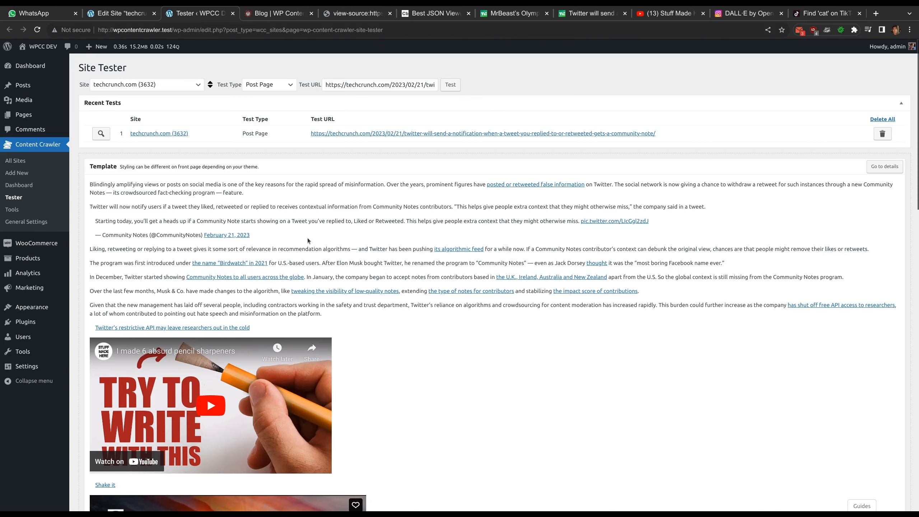
# Enable Embed social media posts and other media in the techcrunch.com site's template quick fixes and save the settings.
pyautogui.click(120, 12)
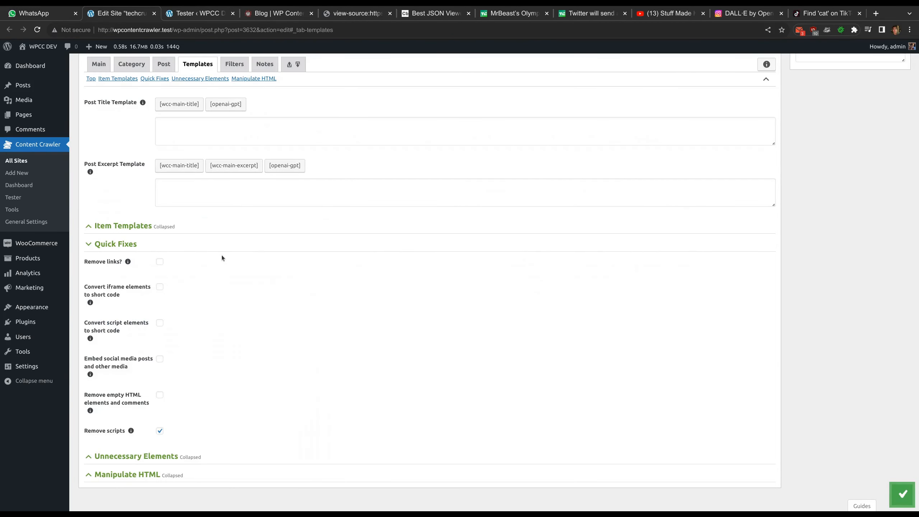
pyautogui.click(134, 362)
pyautogui.hotkey('ctrl', 's')
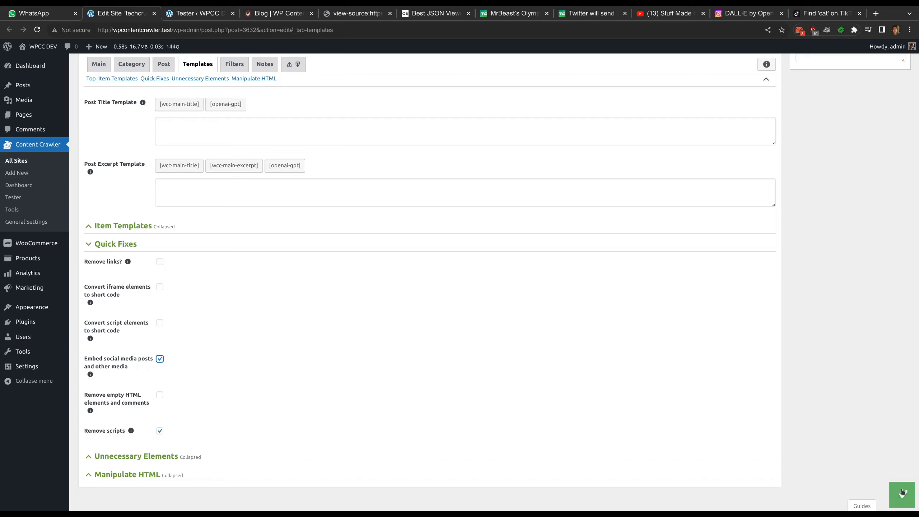
# Rerun the techcrunch.com post page test in the Site Tester and examine how the social media posts and videos are output.
pyautogui.click(197, 13)
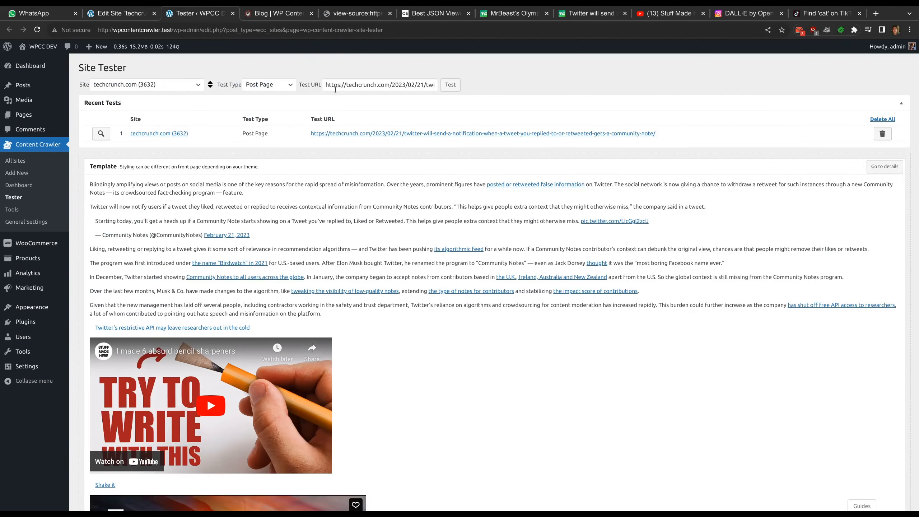
pyautogui.click(446, 88)
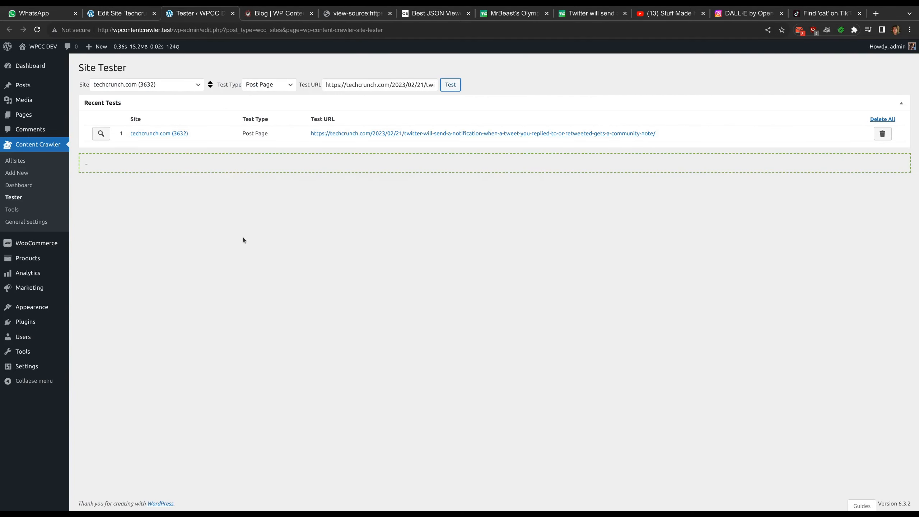
pyautogui.scroll(-5, 243, 238)
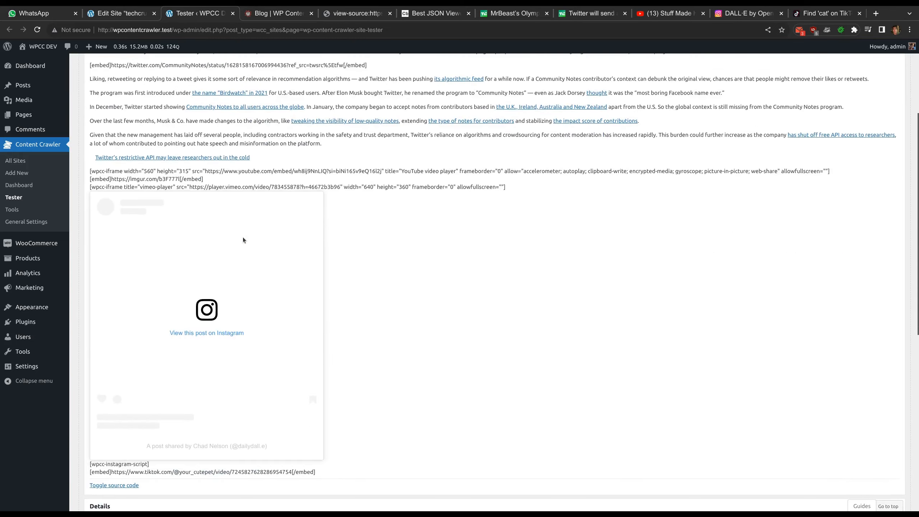
pyautogui.scroll(-3, 156, 308)
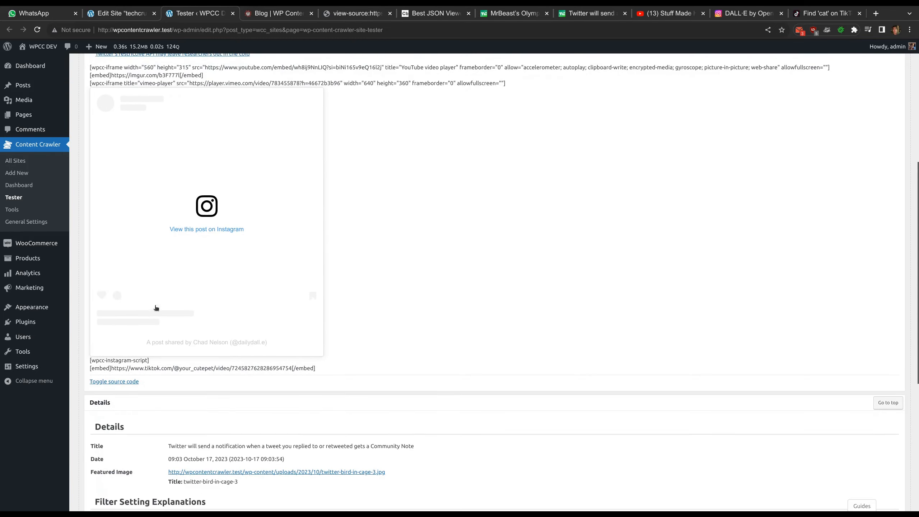
pyautogui.scroll(6, 139, 362)
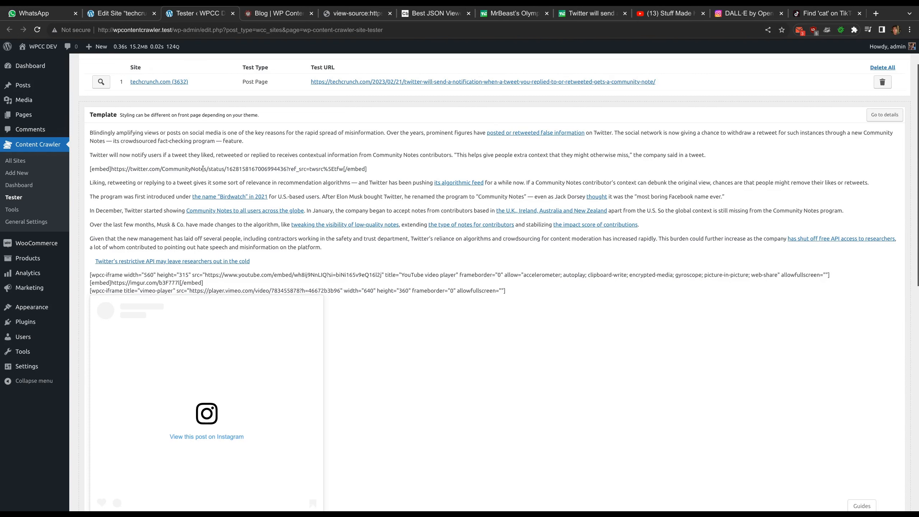
pyautogui.scroll(2, 203, 169)
# Copy the tester's test URL and open the Content Crawler Tools page in a new tab.
pyautogui.tripleClick(362, 85)
pyautogui.rightClick(360, 87)
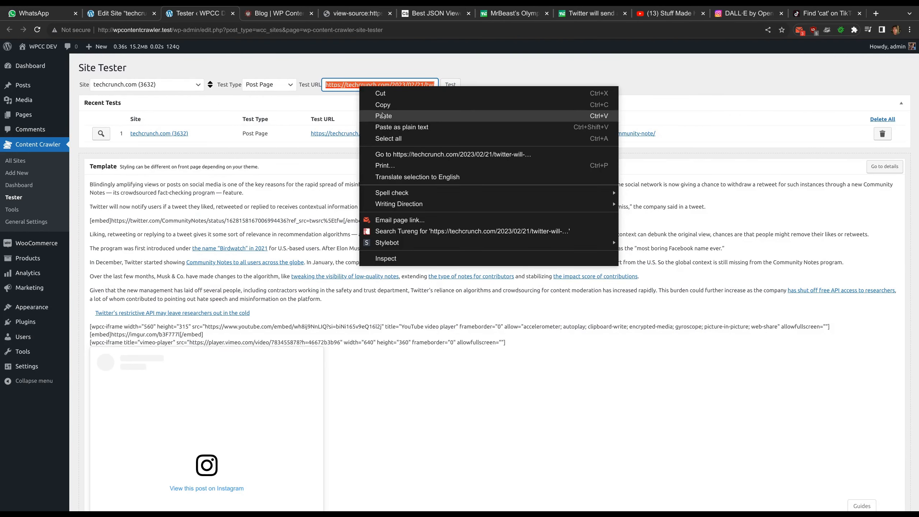
pyautogui.click(385, 106)
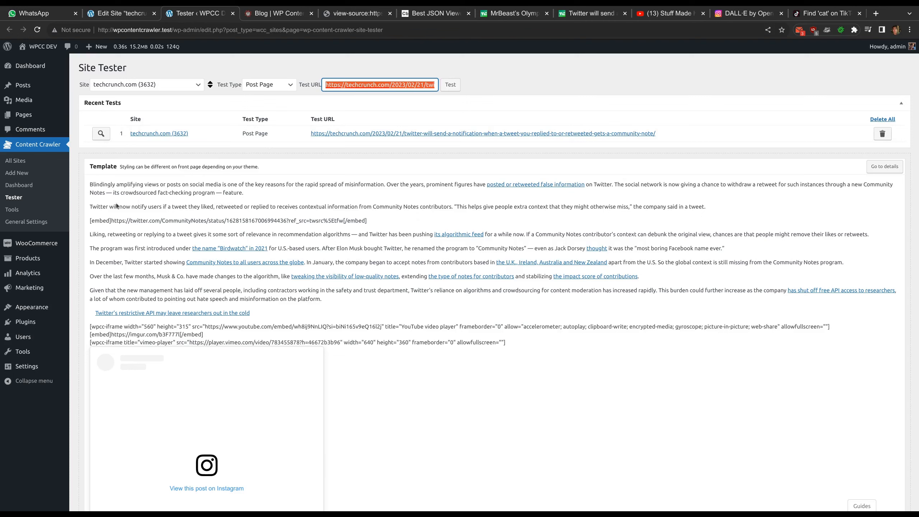
pyautogui.middleClick(13, 198)
pyautogui.click(246, 14)
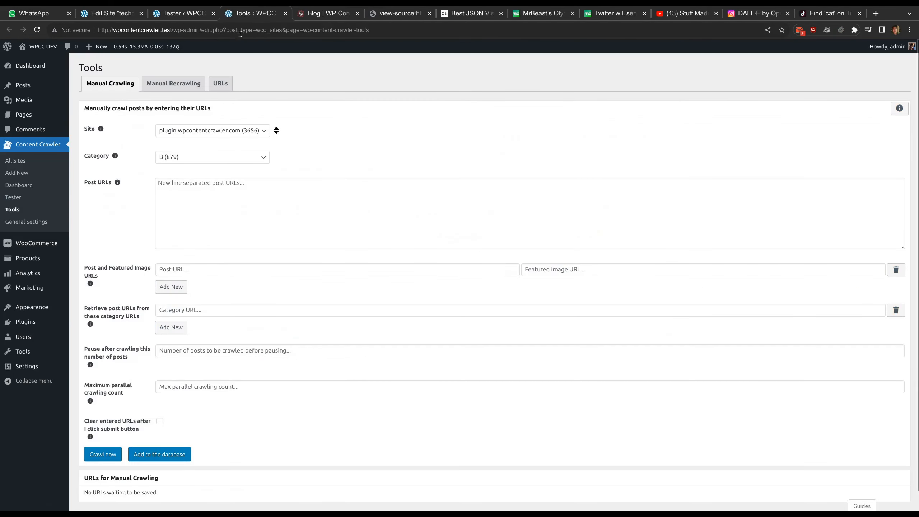
# Manually crawl the copied post URL using the techcrunch.com site settings.
pyautogui.click(196, 130)
pyautogui.click(197, 147)
pyautogui.click(205, 202)
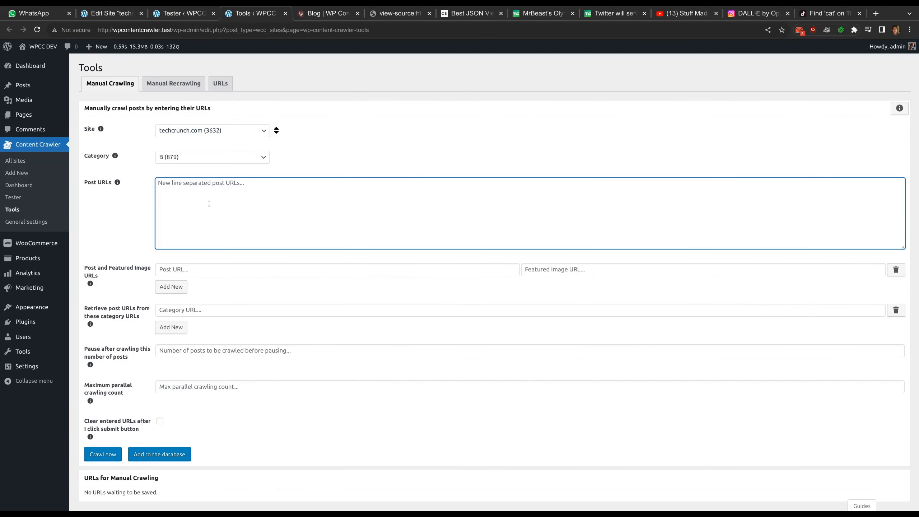
pyautogui.hotkey('ctrl', 'v')
pyautogui.scroll(-1, 163, 326)
pyautogui.click(120, 431)
pyautogui.scroll(-2, 316, 385)
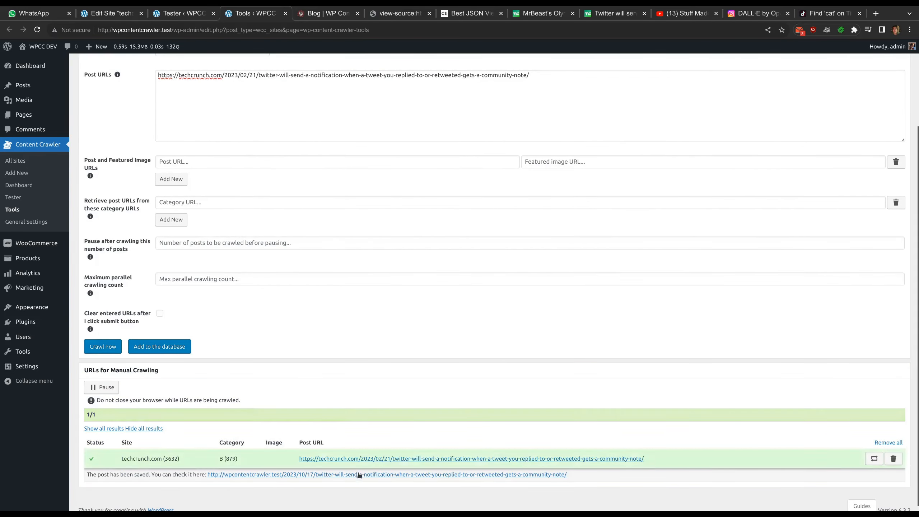
# Open the saved post in a new tab, examine its embedded social media posts and videos, and pause the TikTok video.
pyautogui.keyDown('ctrl'); pyautogui.click(358, 474); pyautogui.keyUp('ctrl')
pyautogui.click(299, 13)
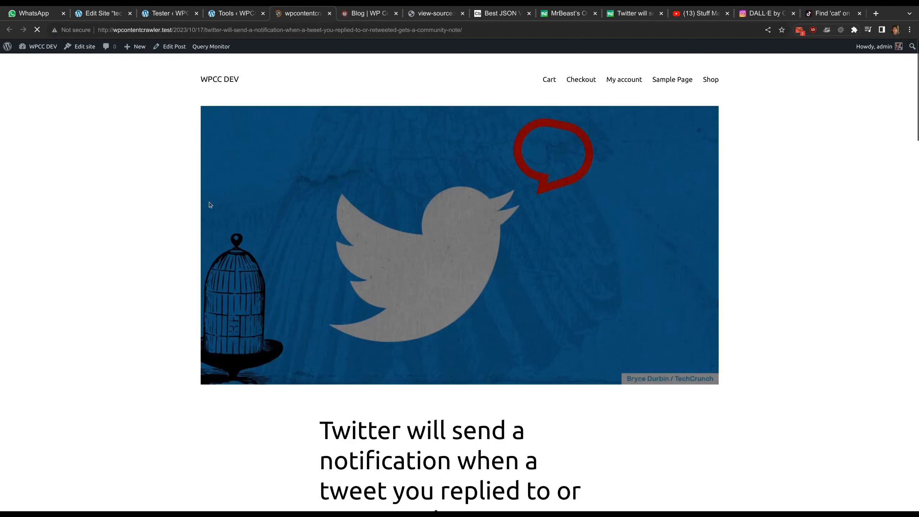
pyautogui.scroll(-6, 285, 239)
pyautogui.scroll(-5, 285, 244)
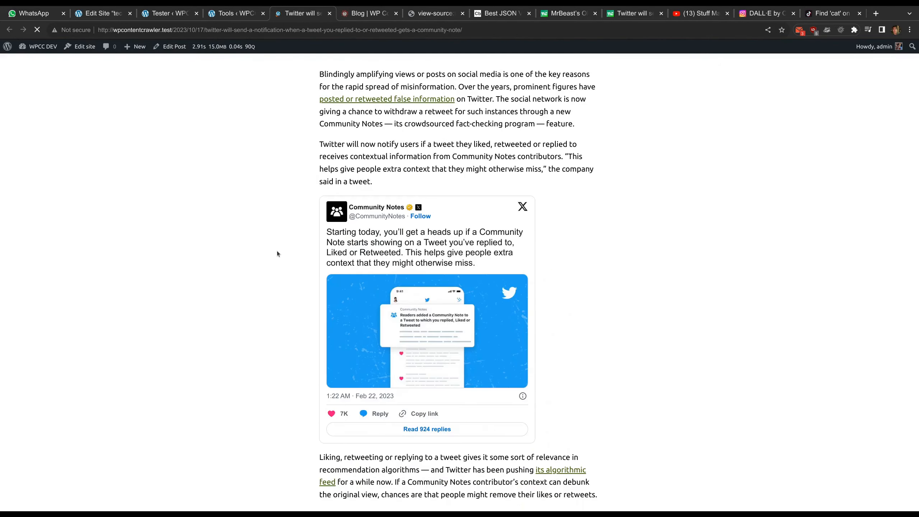
pyautogui.scroll(-3, 296, 248)
pyautogui.scroll(-15, 398, 268)
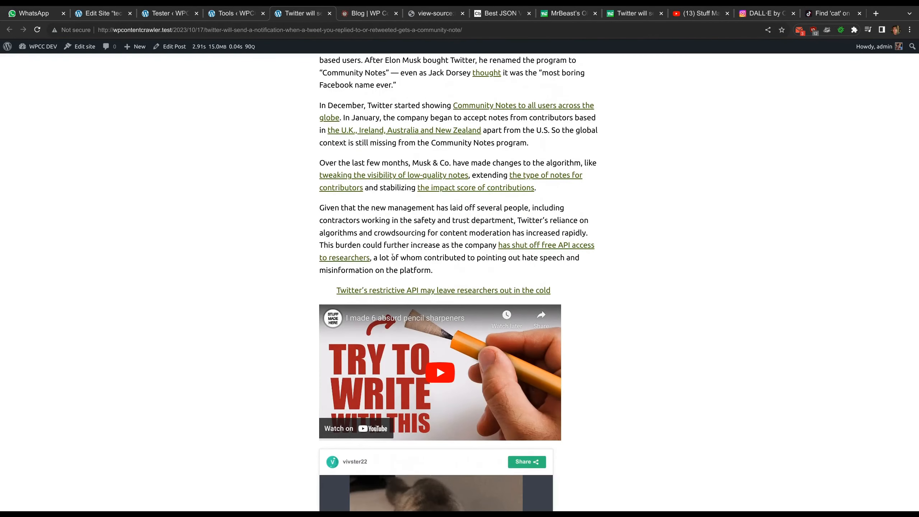
pyautogui.scroll(-6, 418, 290)
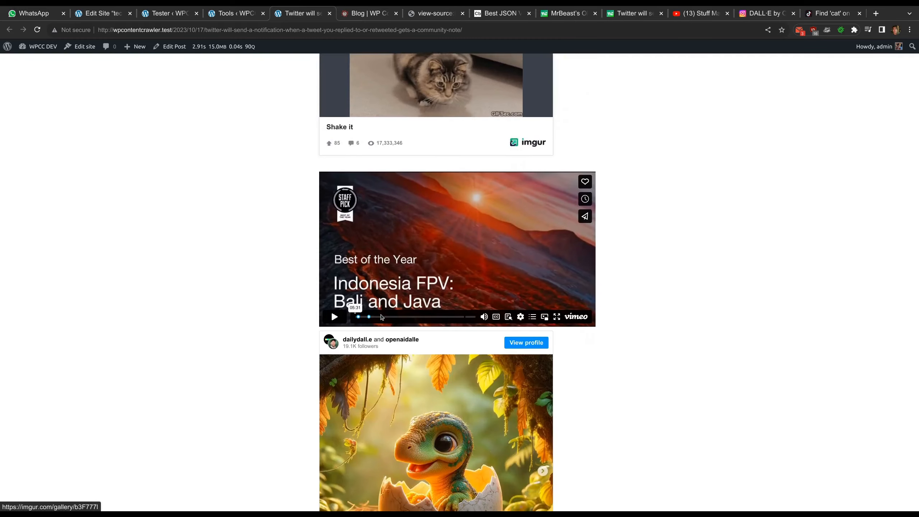
pyautogui.scroll(-5, 392, 316)
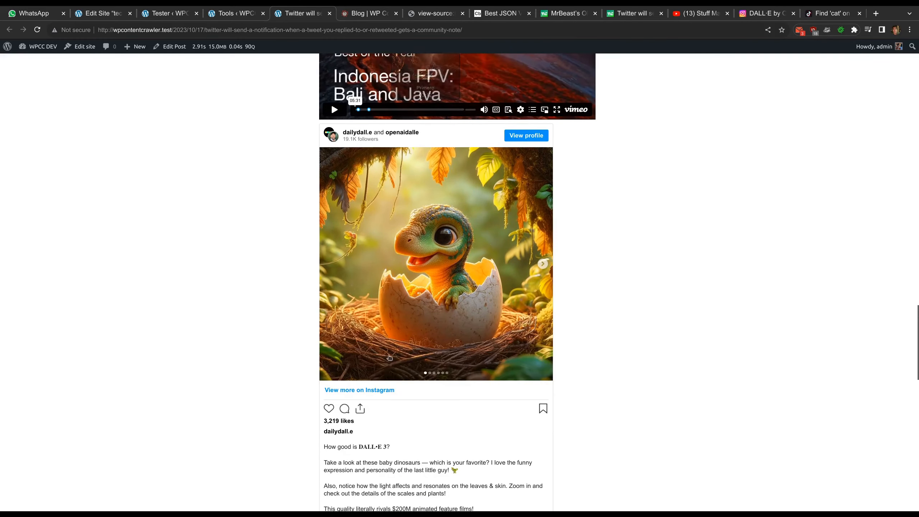
pyautogui.scroll(-7, 369, 174)
pyautogui.scroll(-9, 432, 431)
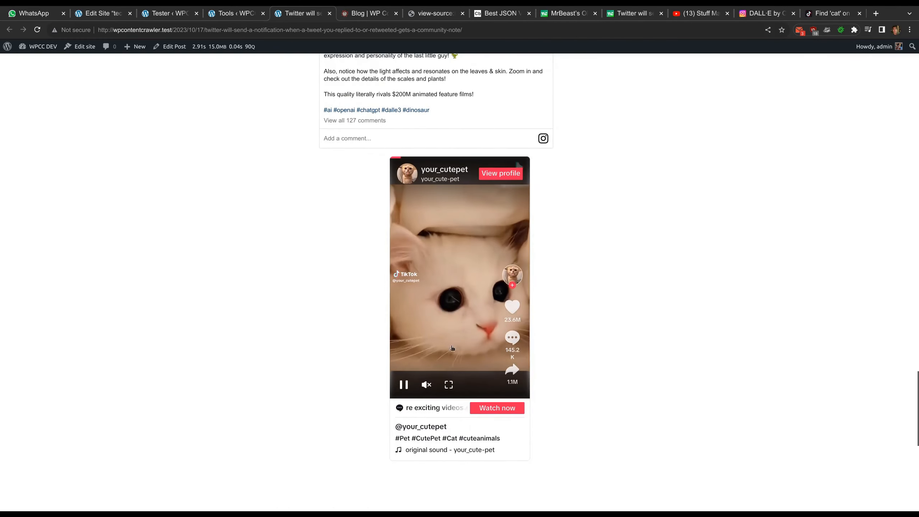
pyautogui.scroll(3, 432, 432)
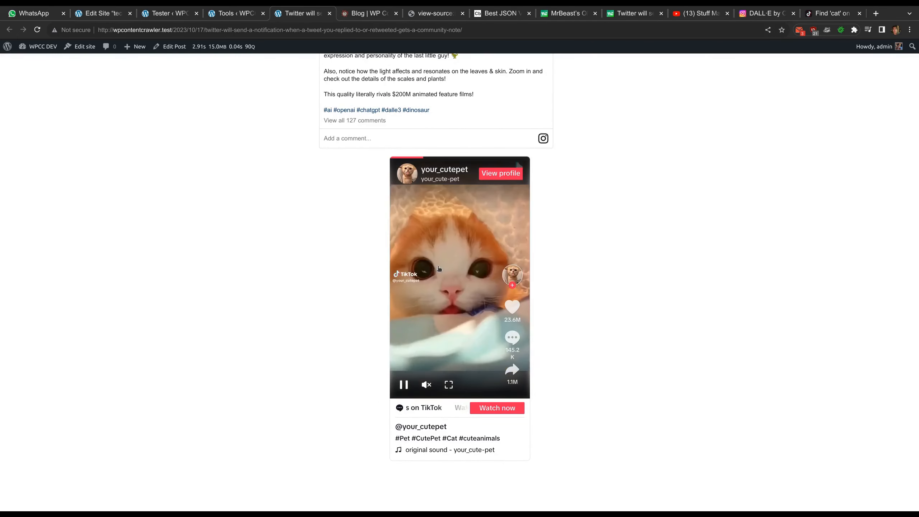
pyautogui.click(404, 385)
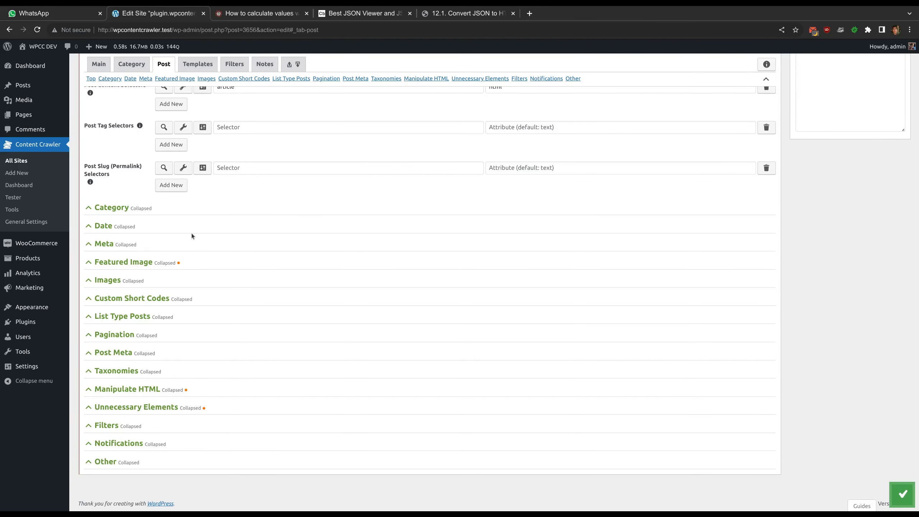
# Expand the Manipulate HTML section of the plugin.wpcontentcrawler.com site's post settings and examine the two Convert JSON to HTML options.
pyautogui.click(179, 387)
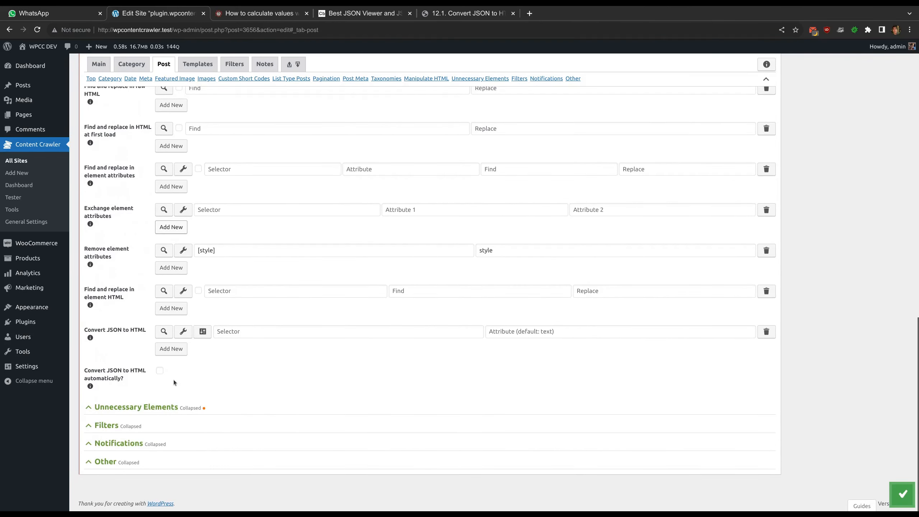
pyautogui.moveTo(84, 330); pyautogui.dragTo(138, 338)
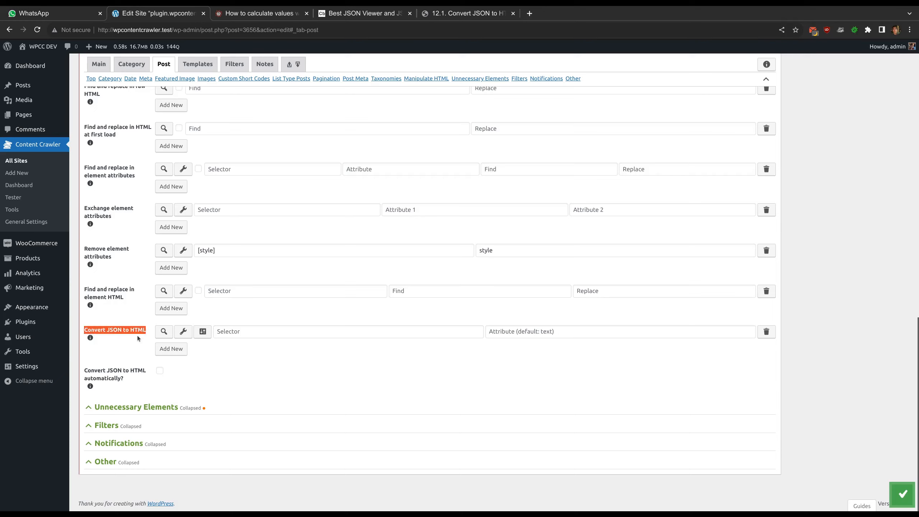
pyautogui.click(132, 344)
pyautogui.moveTo(84, 371); pyautogui.dragTo(125, 381)
pyautogui.click(111, 353)
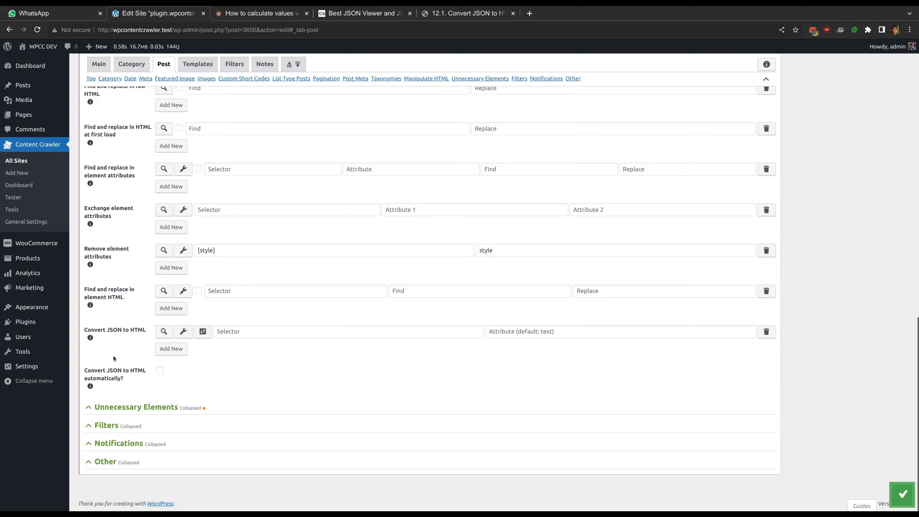
# Enable automatic JSON to HTML conversion and reload the test page in the Convert JSON to HTML setting's visual inspector.
pyautogui.click(122, 370)
pyautogui.click(183, 331)
pyautogui.scroll(-20, 406, 313)
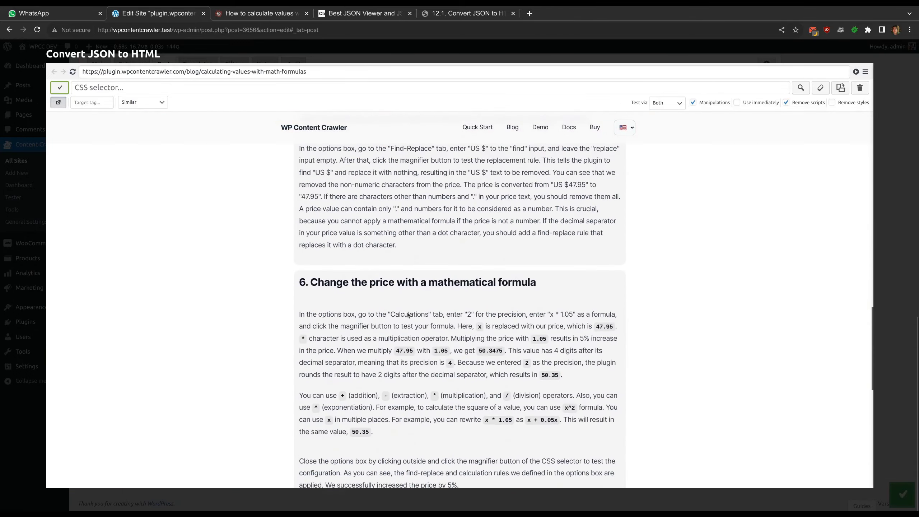
pyautogui.click(74, 72)
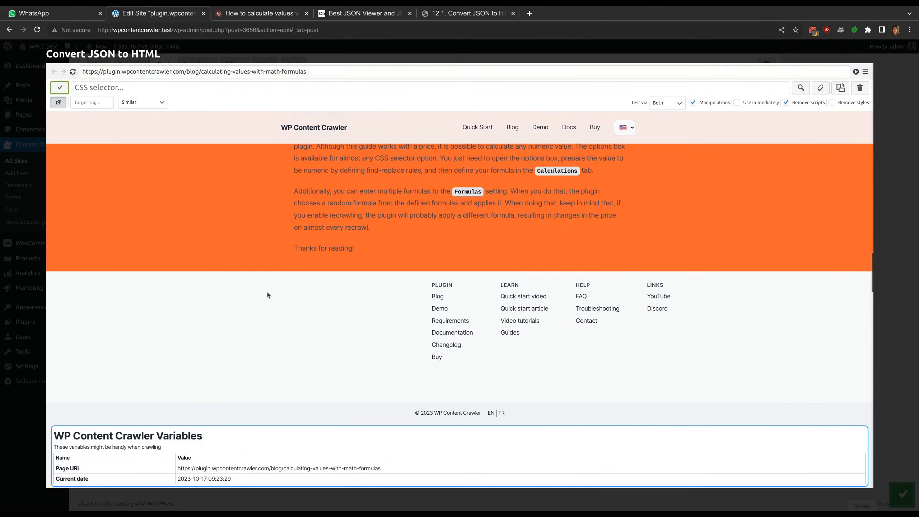
# Examine the WPCC JSON elements added at the end of the page, then close the visual inspector.
pyautogui.scroll(-8, 268, 293)
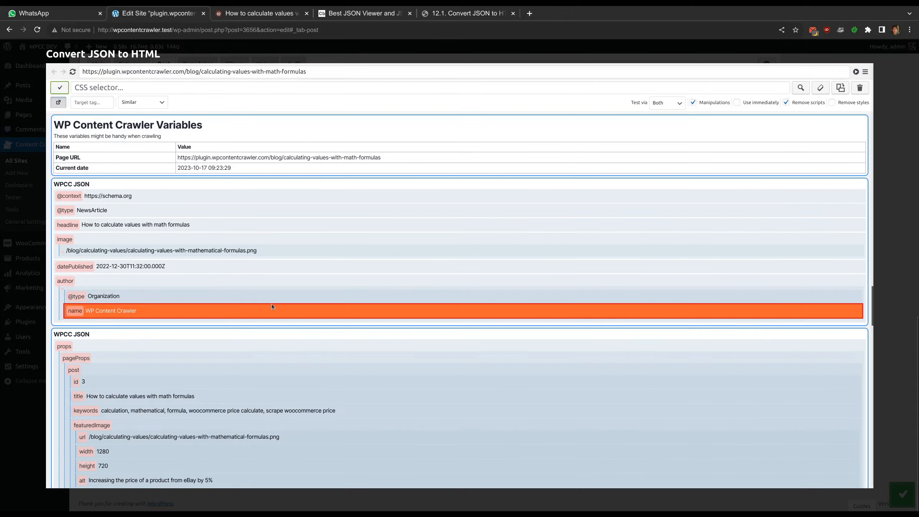
pyautogui.scroll(-10, 272, 217)
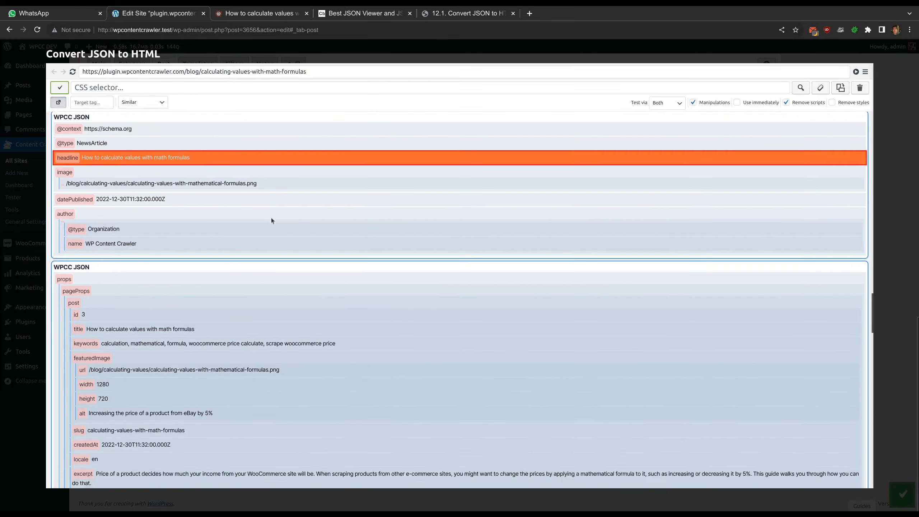
pyautogui.scroll(-15, 272, 220)
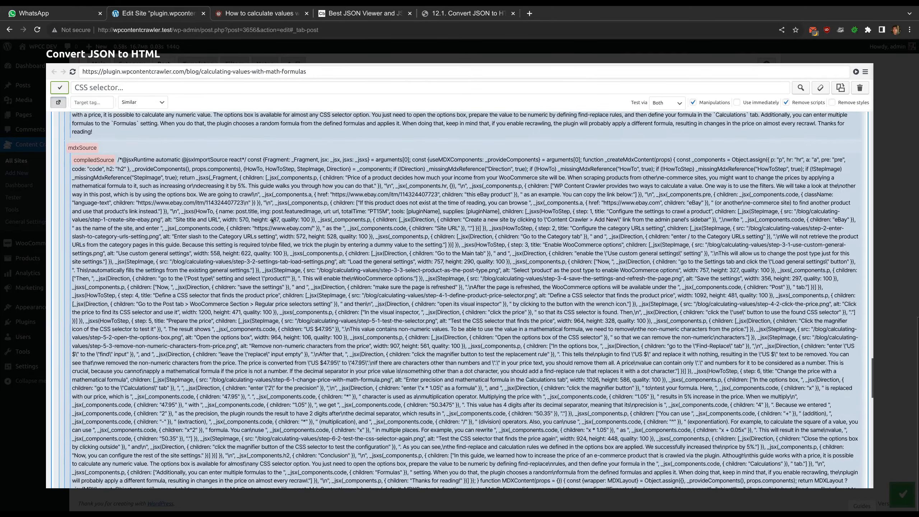
pyautogui.scroll(-2, 271, 220)
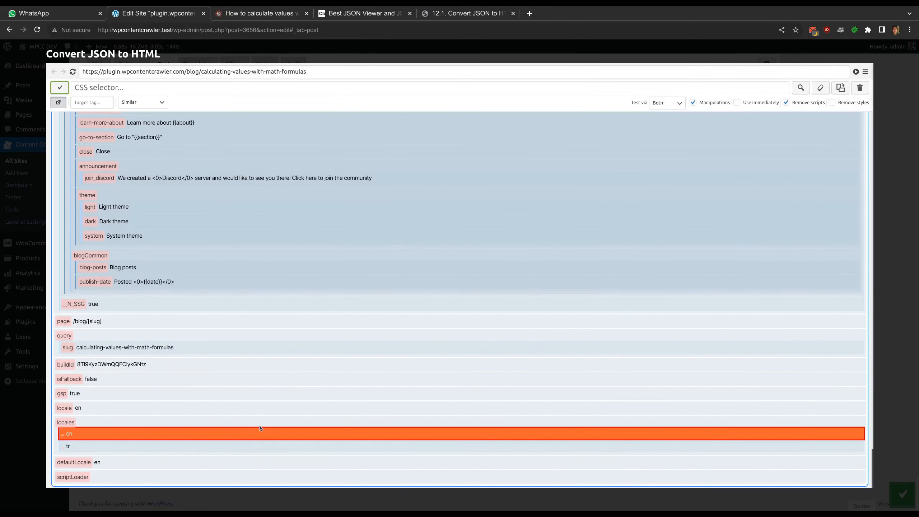
pyautogui.scroll(15, 259, 425)
pyautogui.scroll(20, 249, 392)
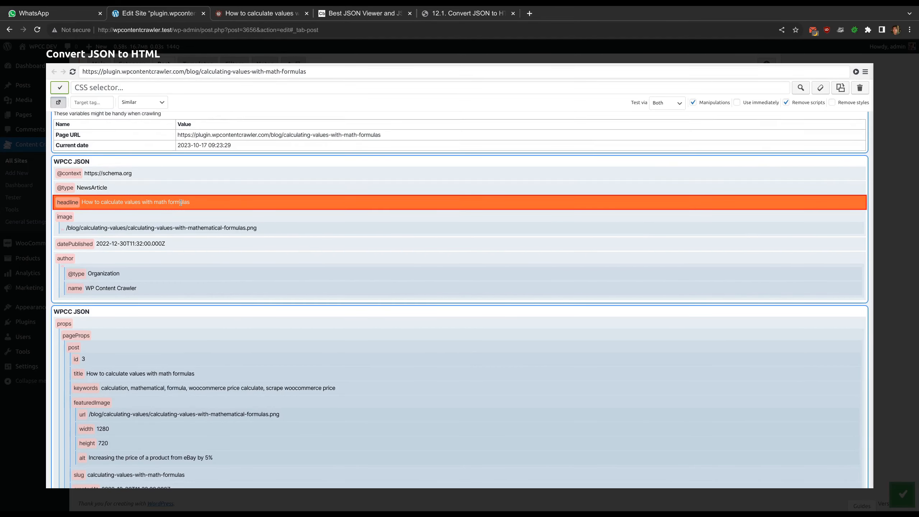
pyautogui.click(201, 54)
# Add a second post title selector, pick the JSON headline element as .headline in the visual inspector, and test it.
pyautogui.scroll(12, 206, 258)
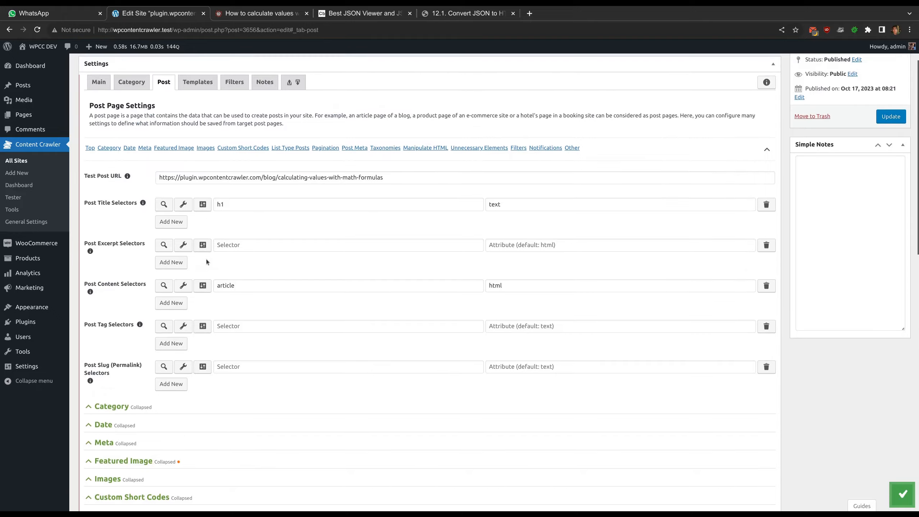
pyautogui.click(185, 222)
pyautogui.click(183, 221)
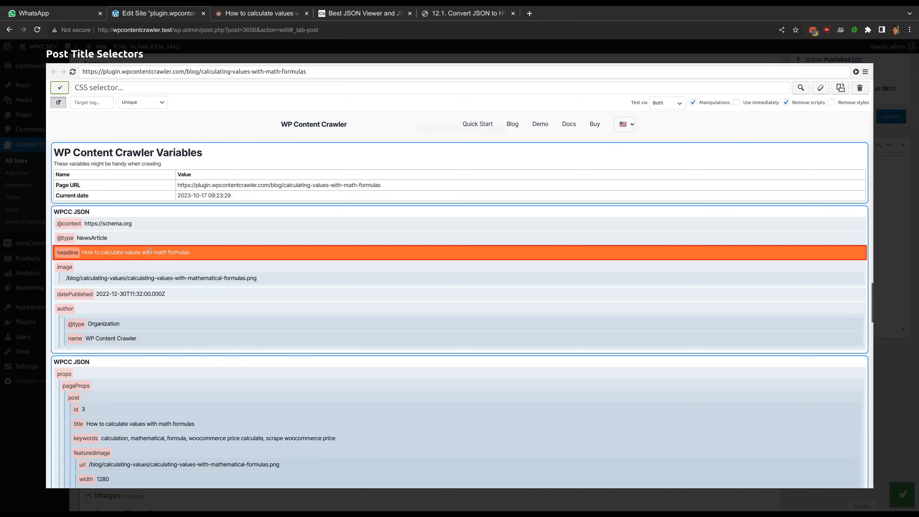
pyautogui.click(282, 253)
pyautogui.click(56, 92)
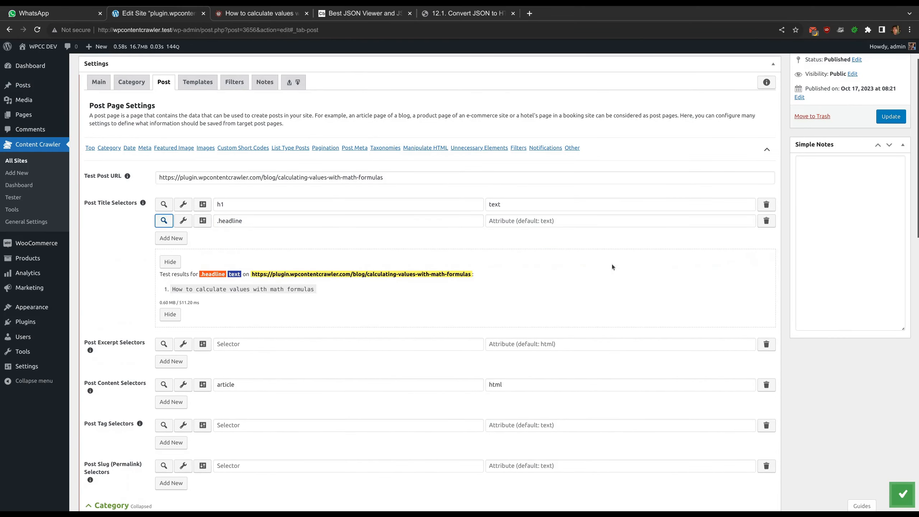
# Disable automatic JSON to HTML conversion in Manipulate HTML and point out the manual Convert JSON to HTML setting.
pyautogui.scroll(-10, 184, 243)
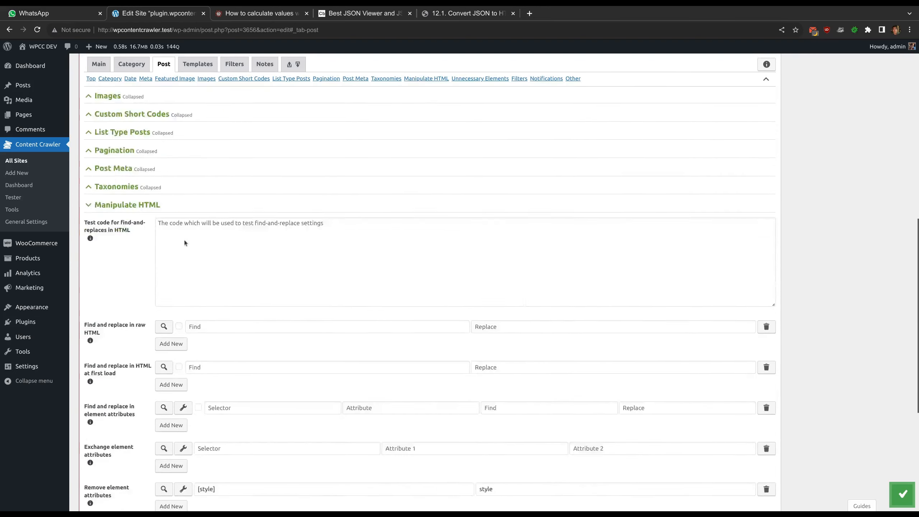
pyautogui.scroll(-5, 184, 241)
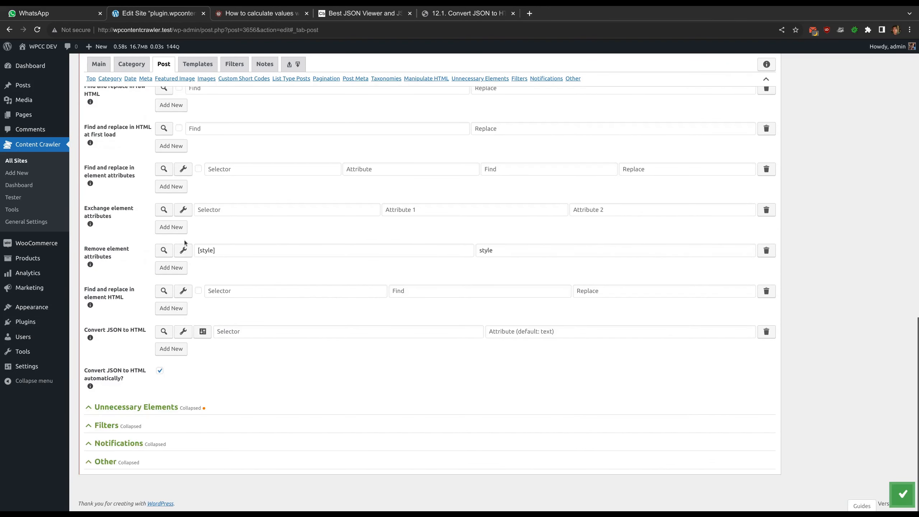
pyautogui.click(139, 374)
pyautogui.moveTo(84, 330); pyautogui.dragTo(148, 334)
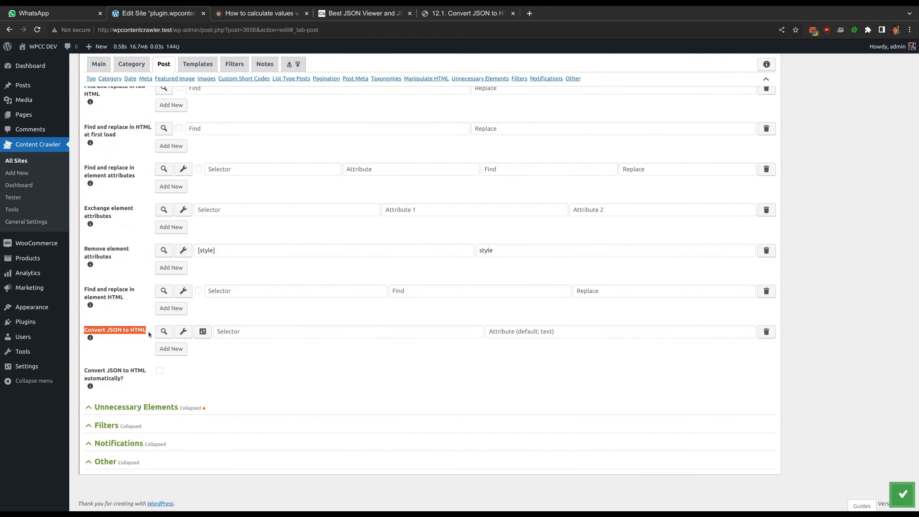
pyautogui.click(135, 344)
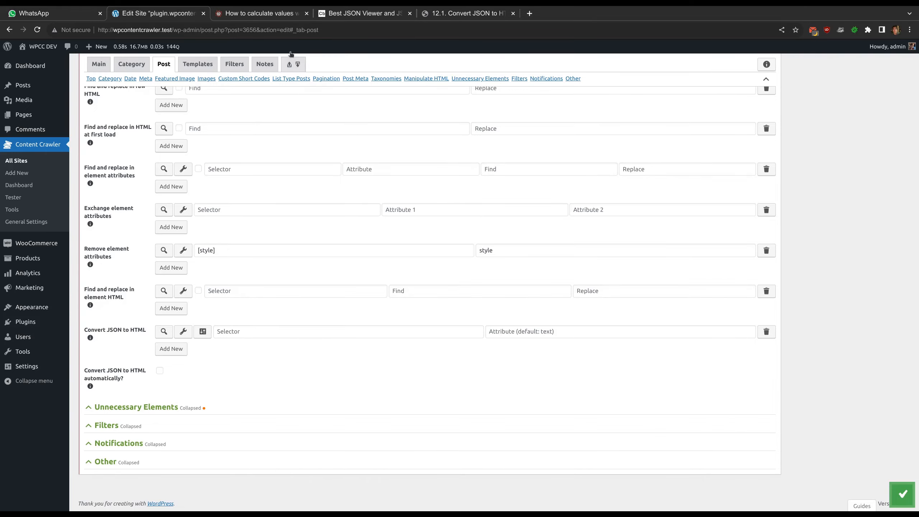
# View the page source of the math formulas blog post and search it for ld+ to locate the JSON script.
pyautogui.click(281, 19)
pyautogui.rightClick(236, 175)
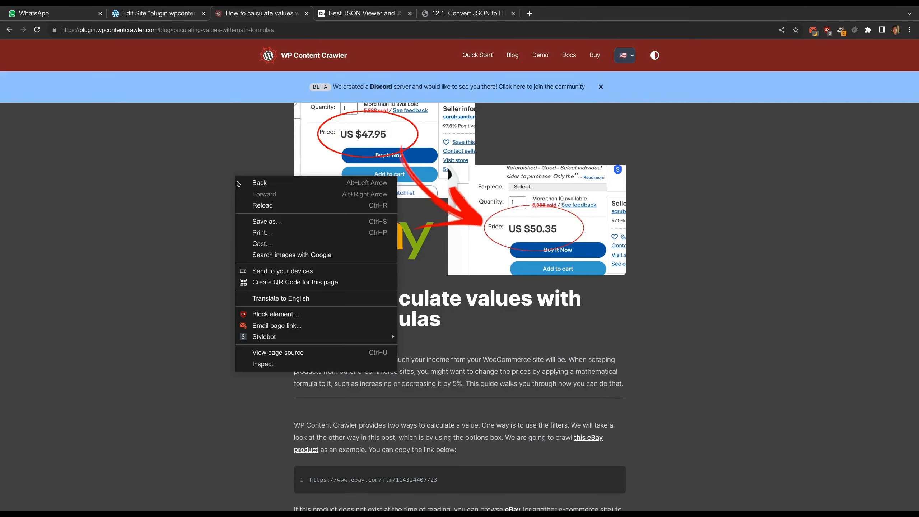
pyautogui.click(288, 353)
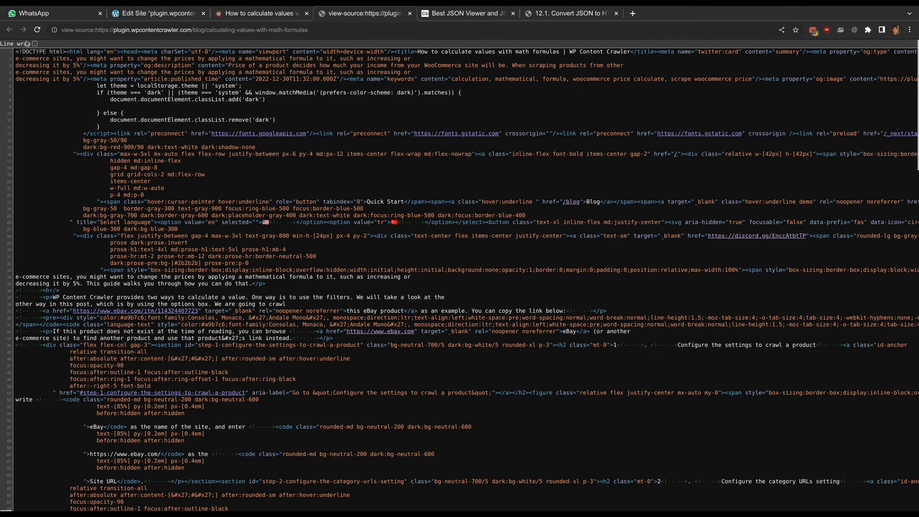
pyautogui.hotkey('ctrl', 'f')
pyautogui.write('ld+')
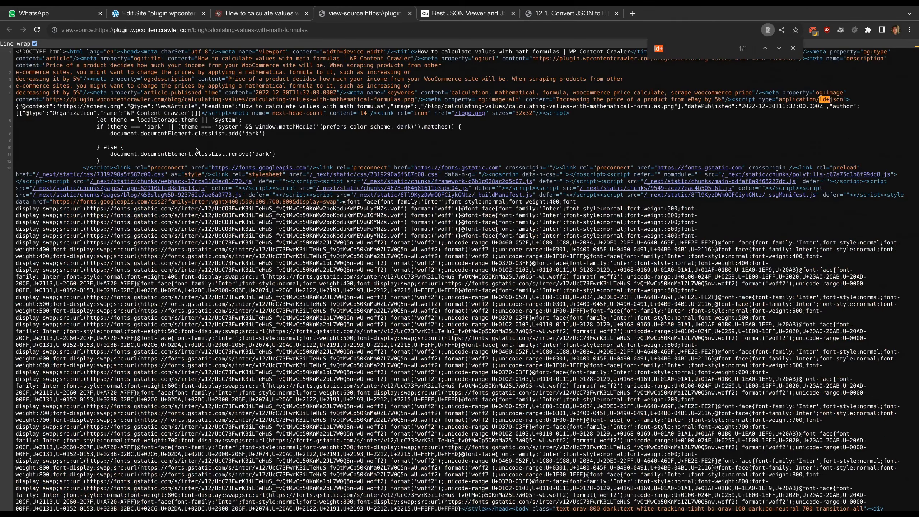
pyautogui.moveTo(16, 106); pyautogui.dragTo(203, 113)
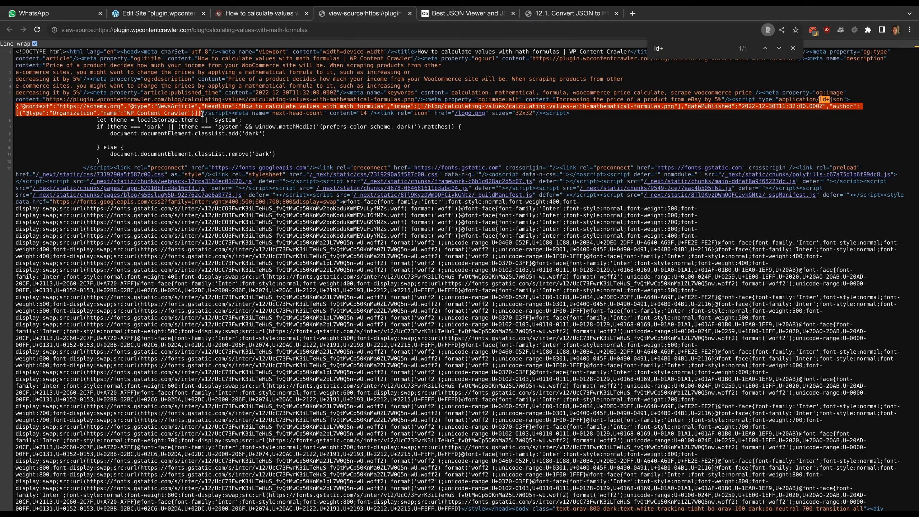
pyautogui.click(202, 113)
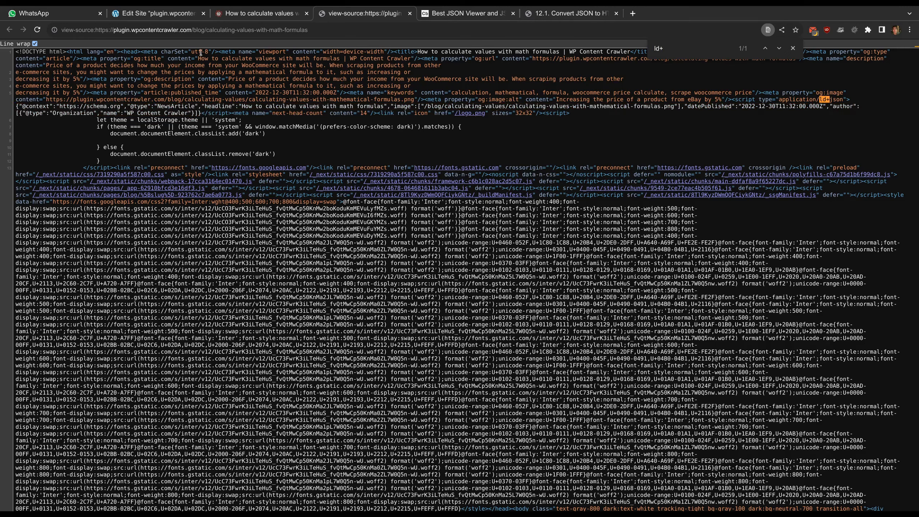
# Copy the JSON script's tag from the page source and enter head script[type="application/ld+json"] as the Convert JSON to HTML selector.
pyautogui.doubleClick(131, 53)
pyautogui.click(350, 87)
pyautogui.moveTo(734, 99); pyautogui.dragTo(847, 99)
pyautogui.hotkey('ctrl', 'c')
pyautogui.click(183, 14)
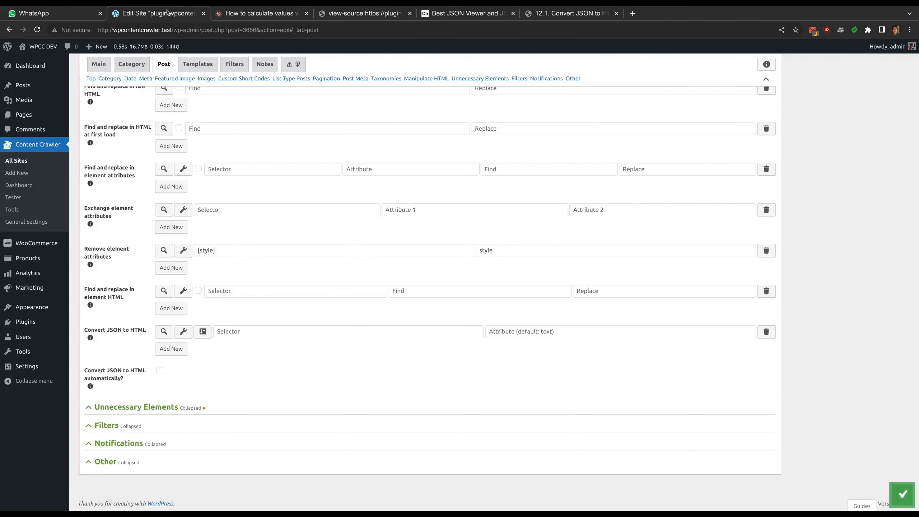
pyautogui.click(244, 333)
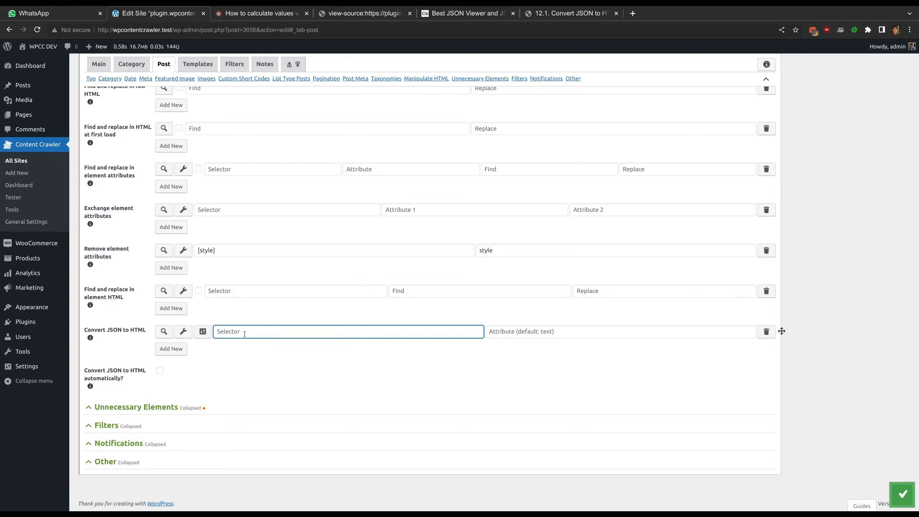
pyautogui.hotkey('ctrl', 'v')
pyautogui.press('BackSpace')
pyautogui.write('[')
pyautogui.press('End')
pyautogui.write(']')
pyautogui.write('head')
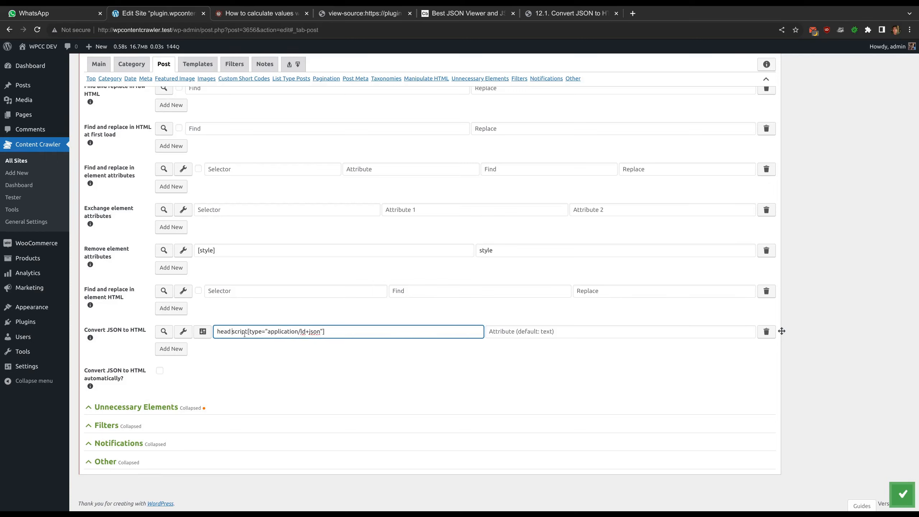
# Test the Convert JSON to HTML selector and examine the converted WPCC JSON block in the visual inspector.
pyautogui.click(164, 332)
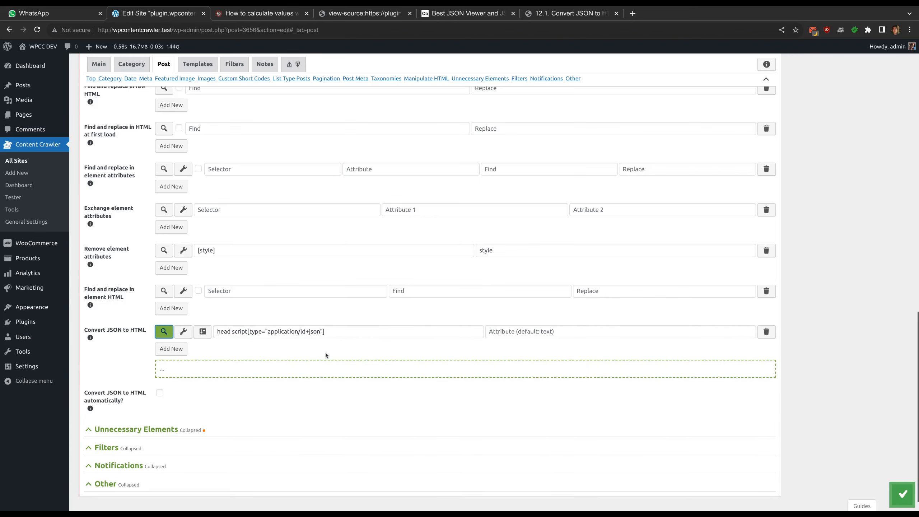
pyautogui.scroll(-1, 325, 355)
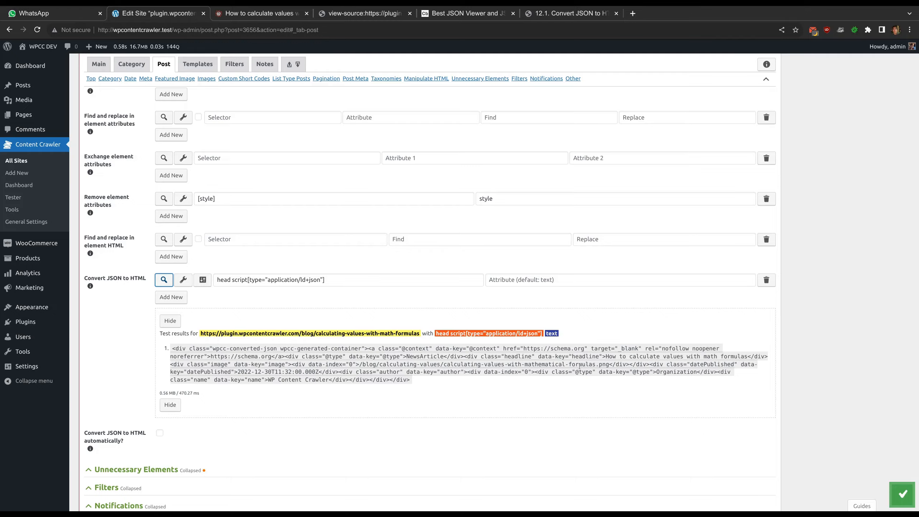
pyautogui.click(184, 279)
pyautogui.scroll(-20, 190, 277)
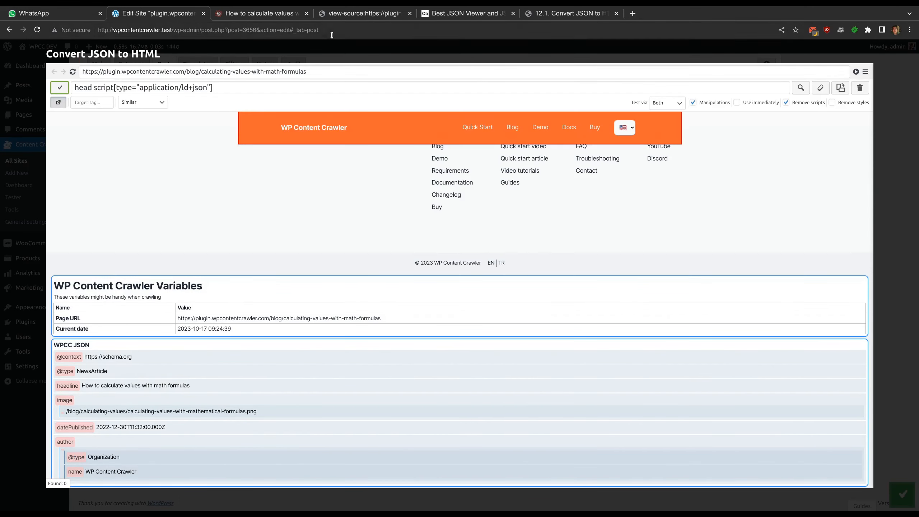
pyautogui.click(338, 51)
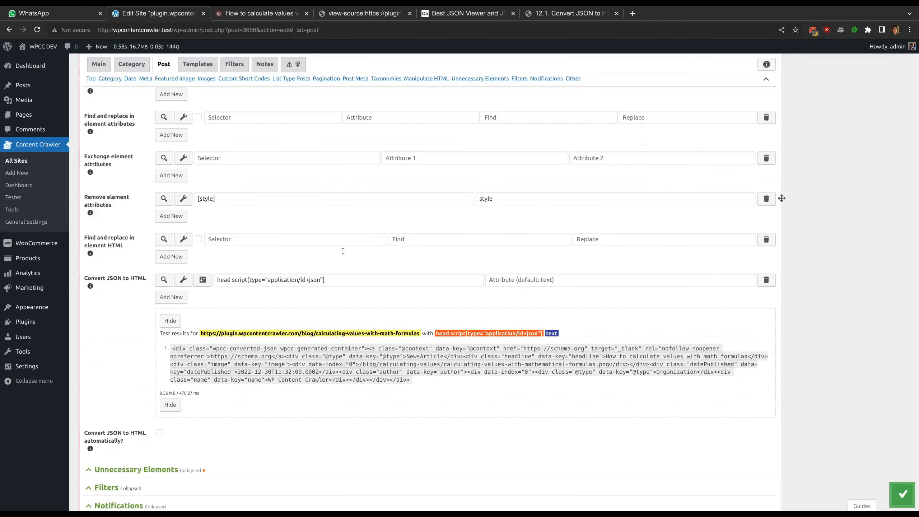
# Hide the test results, clear the Convert JSON to HTML selector and collapse the Manipulate HTML section.
pyautogui.click(175, 326)
pyautogui.tripleClick(311, 331)
pyautogui.press('BackSpace')
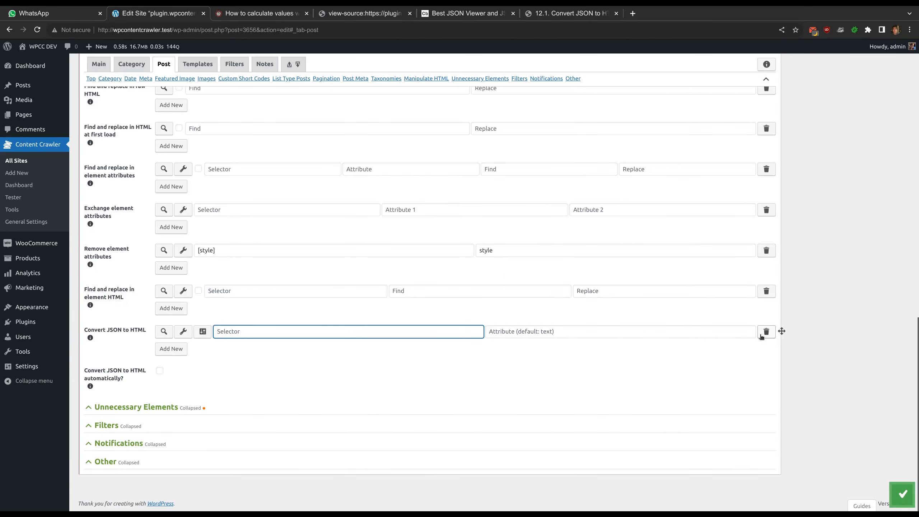
pyautogui.click(558, 366)
pyautogui.scroll(3, 325, 328)
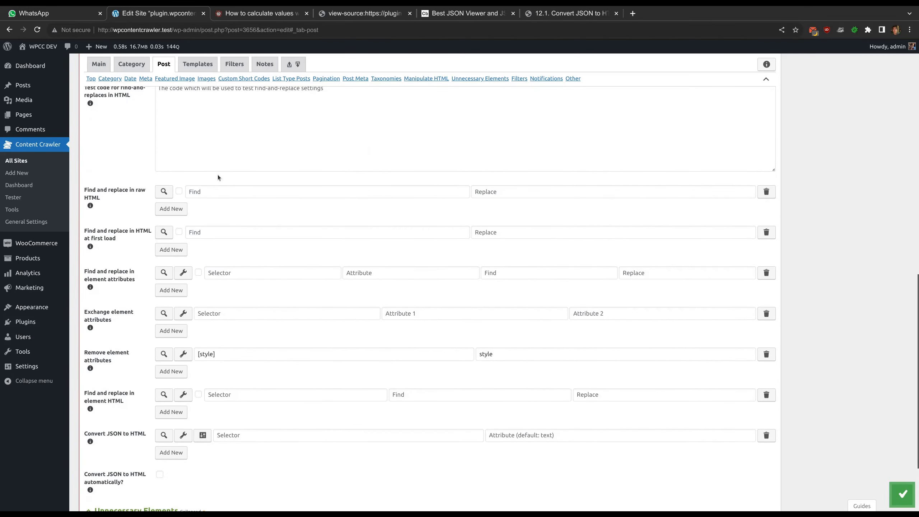
pyautogui.scroll(2, 218, 177)
pyautogui.click(174, 125)
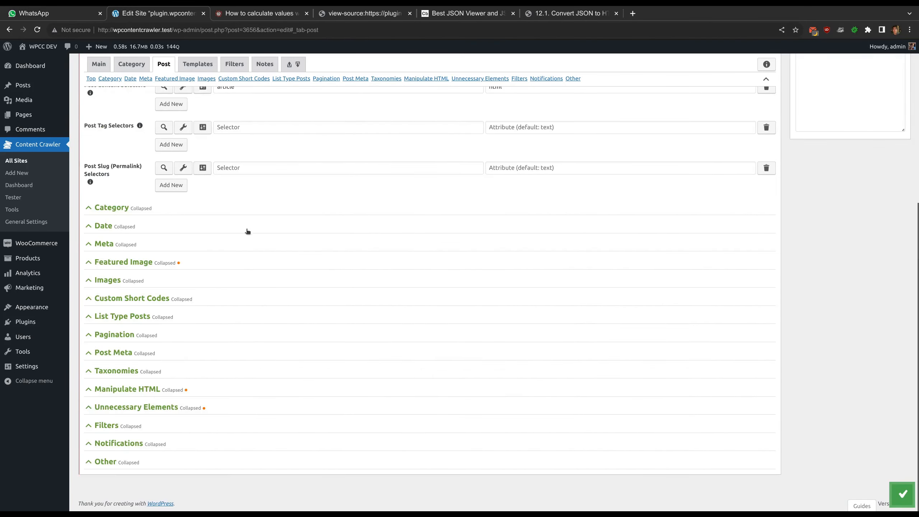
# Add an Element command to the post page filter with the Text as JSON property and Convert to HTML automatically.
pyautogui.click(201, 427)
pyautogui.click(550, 373)
pyautogui.scroll(-4, 579, 326)
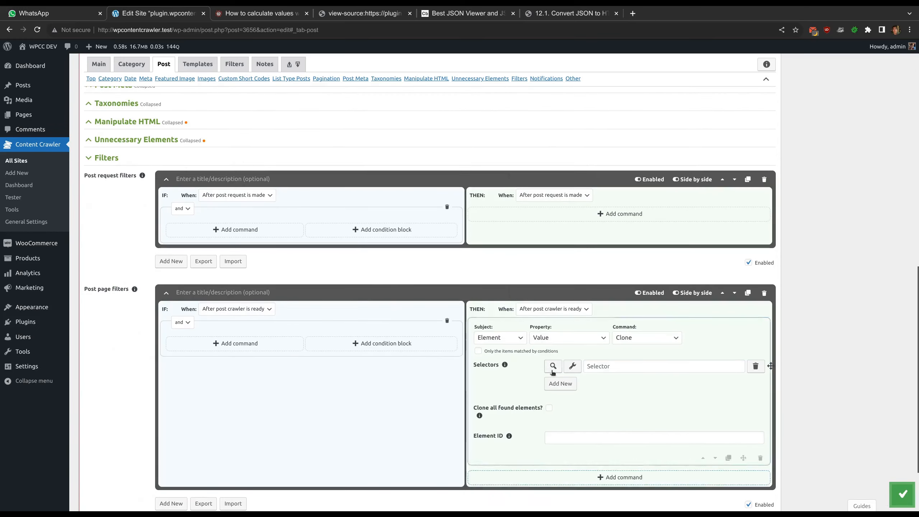
pyautogui.click(585, 250)
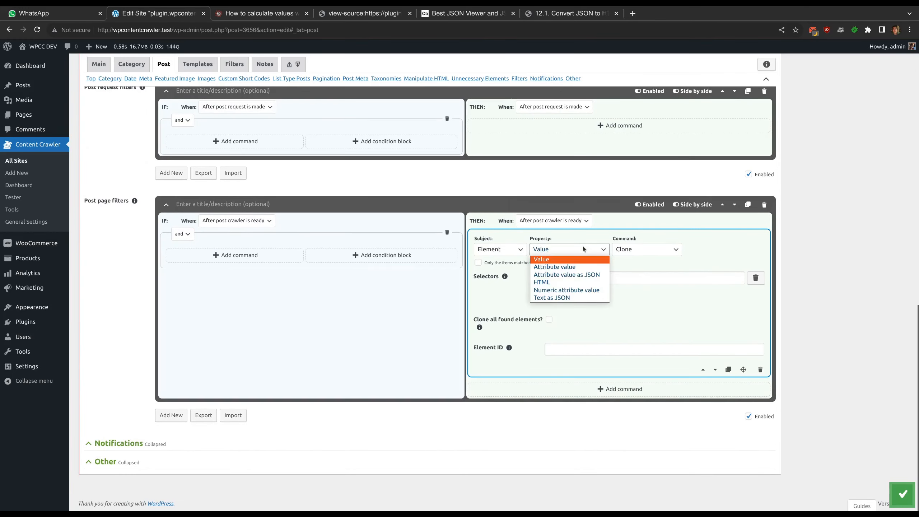
pyautogui.click(566, 297)
pyautogui.click(655, 251)
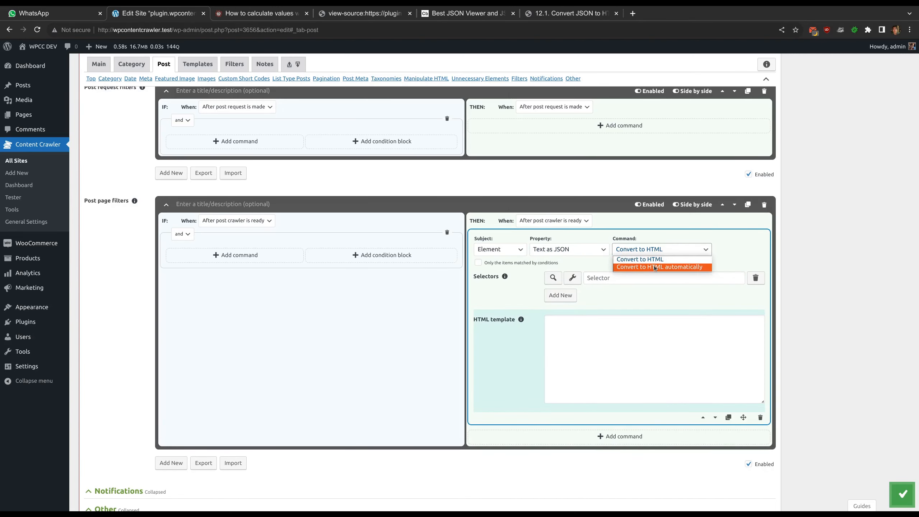
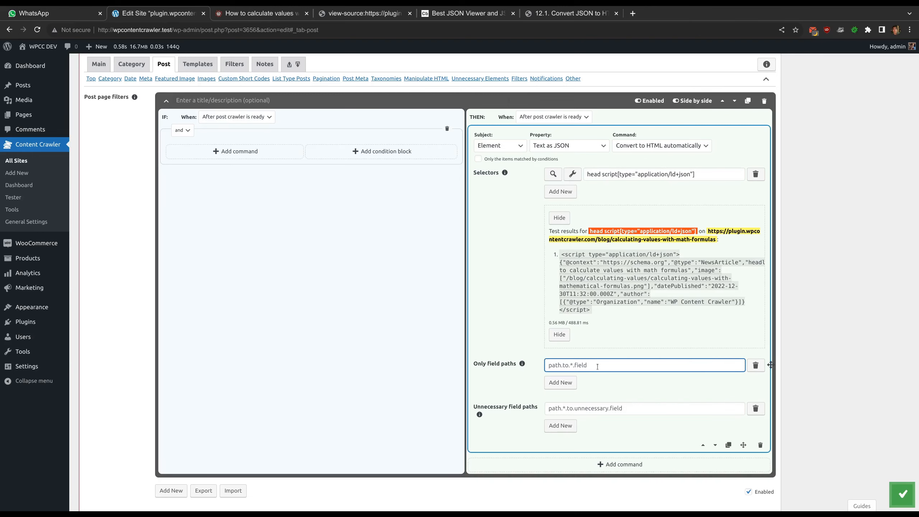
# Limit the conversion to the author field path and check the WPCC JSON output in the visual inspector.
pyautogui.write('author')
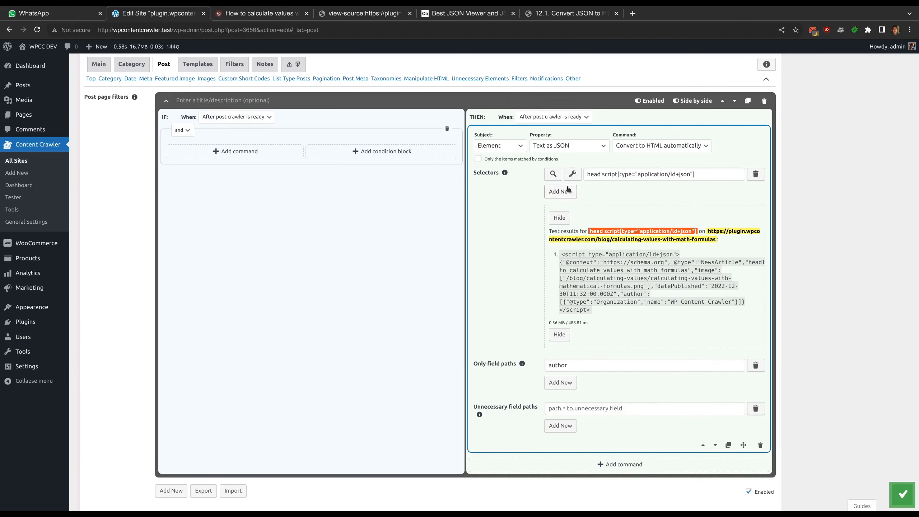
pyautogui.click(572, 174)
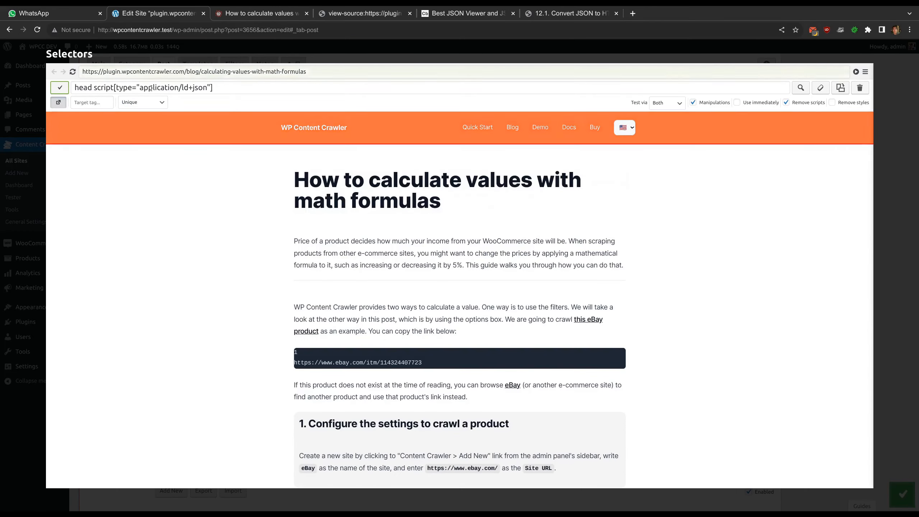
pyautogui.scroll(-8, 214, 282)
pyautogui.scroll(-15, 206, 281)
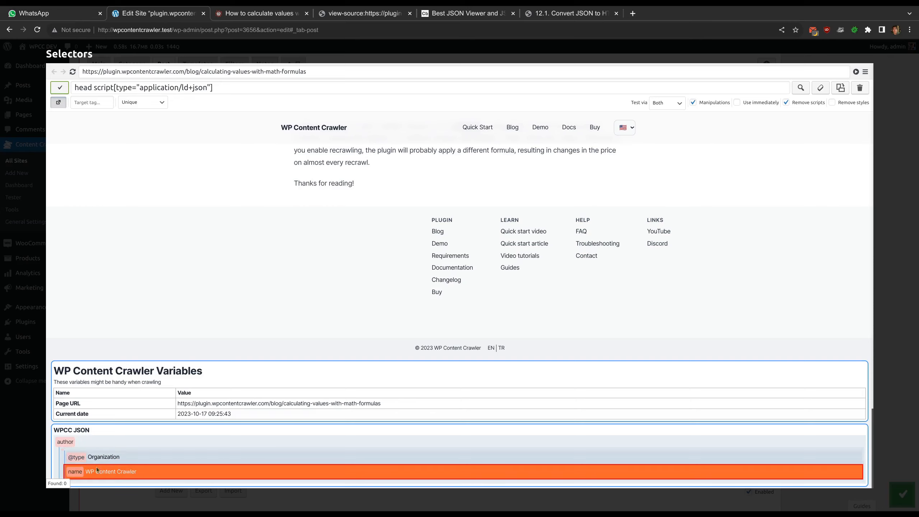
pyautogui.click(384, 54)
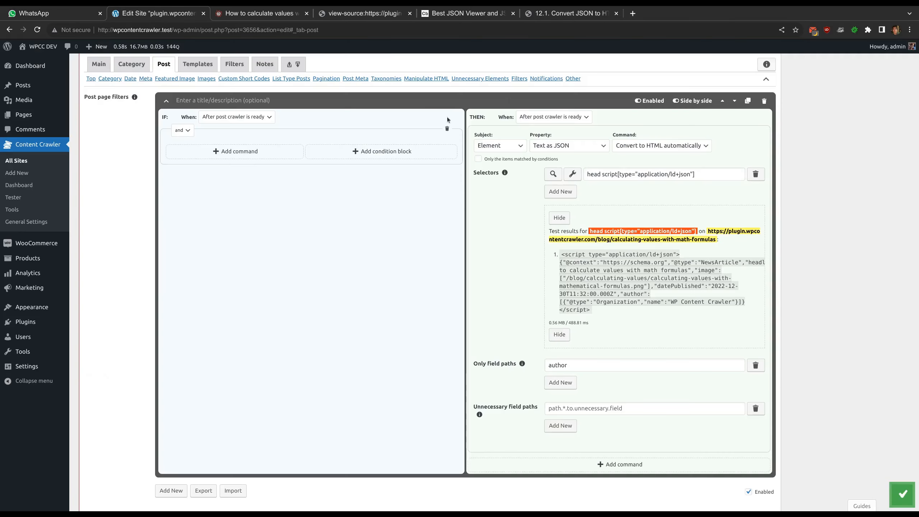
# Move the author path from Only field paths to Unnecessary field paths.
pyautogui.click(585, 366)
pyautogui.hotkey('ctrl', 'a')
pyautogui.hotkey('ctrl', 'c')
pyautogui.press('BackSpace')
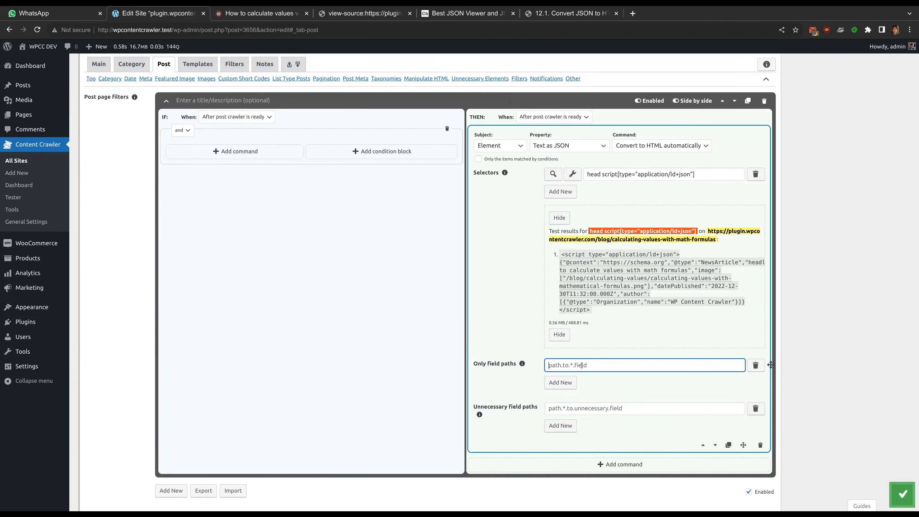
pyautogui.click(583, 409)
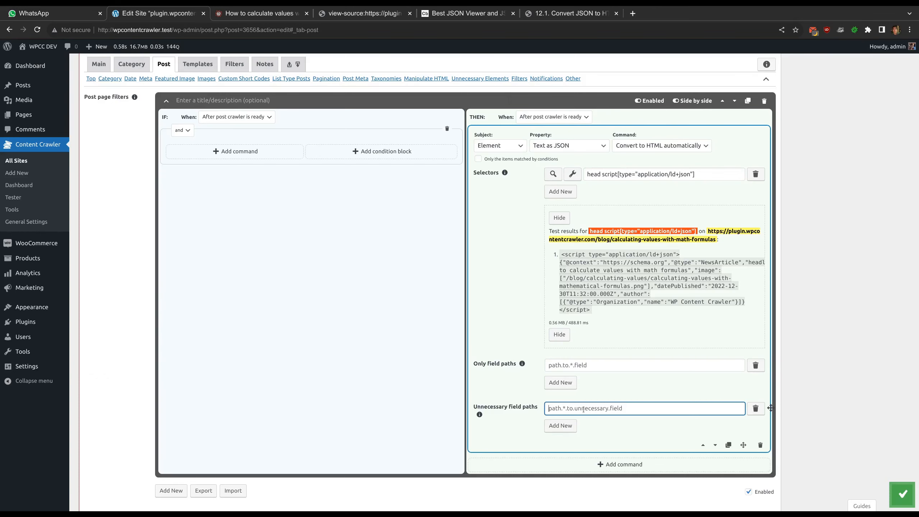
pyautogui.hotkey('ctrl', 'v')
# Check the field names in the JSON viewer and add image as a second unnecessary field path.
pyautogui.click(560, 425)
pyautogui.click(466, 13)
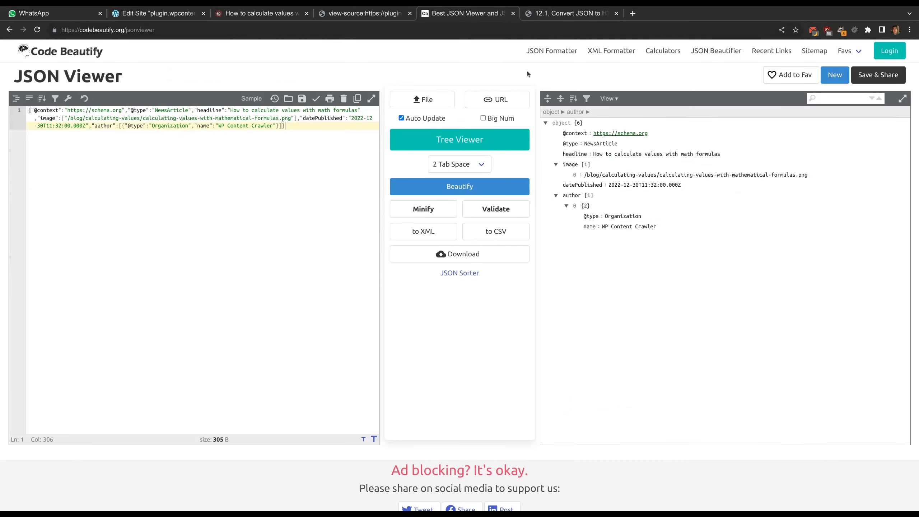
pyautogui.click(570, 164)
pyautogui.click(170, 14)
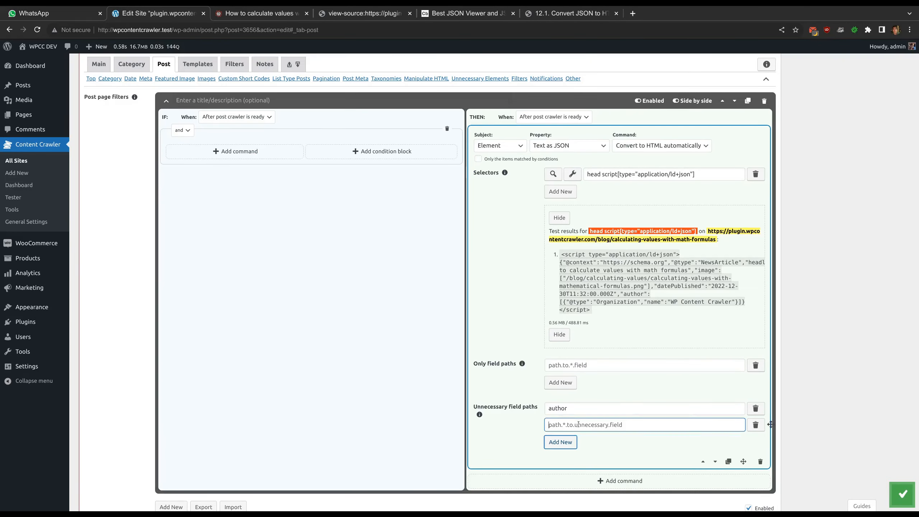
pyautogui.write('image')
# Examine the WPCC JSON block at the end of the test page in the visual inspector, then close it.
pyautogui.click(572, 174)
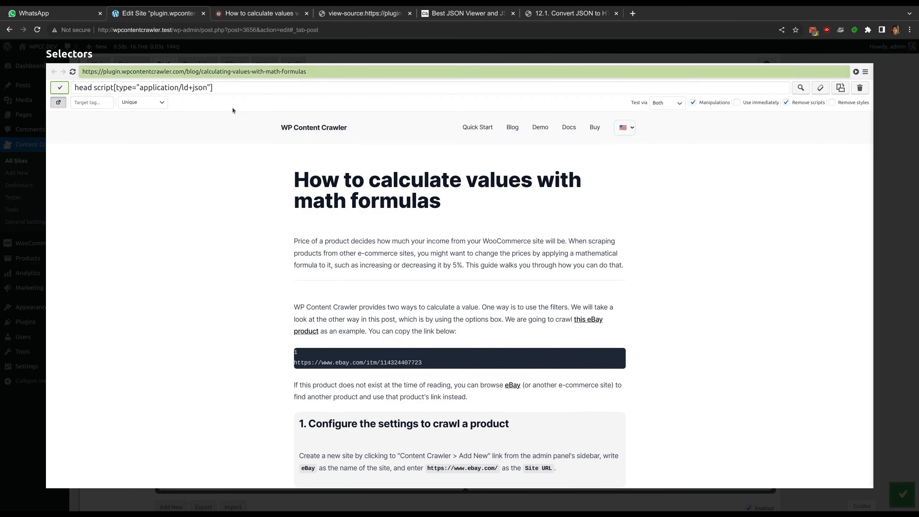
pyautogui.scroll(-4, 257, 316)
pyautogui.scroll(-20, 257, 316)
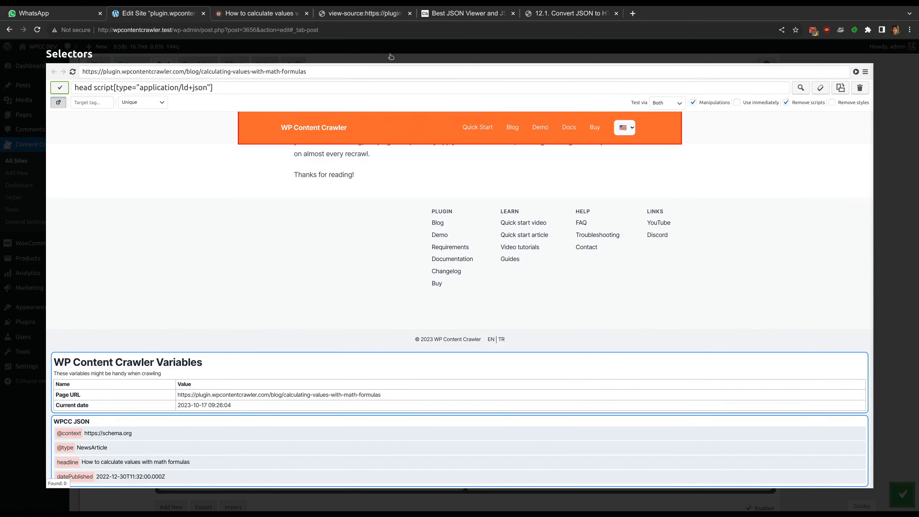
pyautogui.click(391, 57)
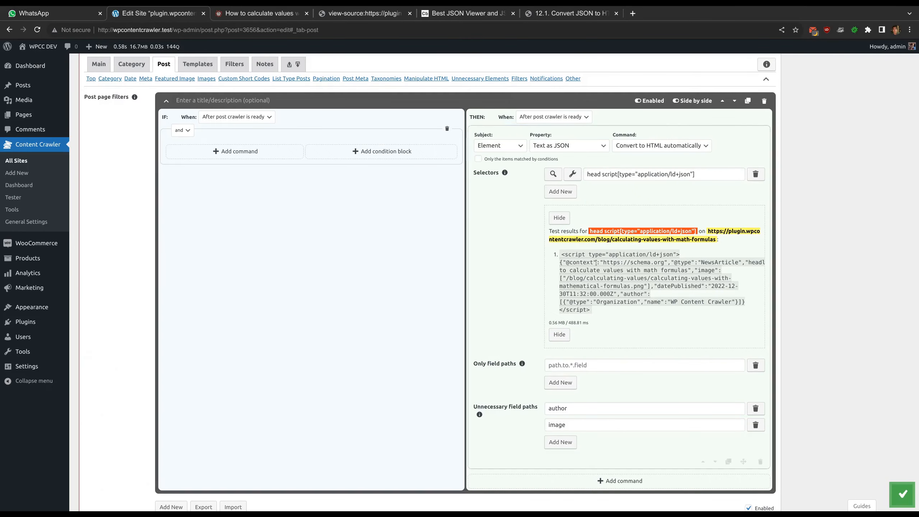
# Change the filter command to Convert to HTML and place the cursor in its HTML template.
pyautogui.click(665, 148)
pyautogui.click(664, 162)
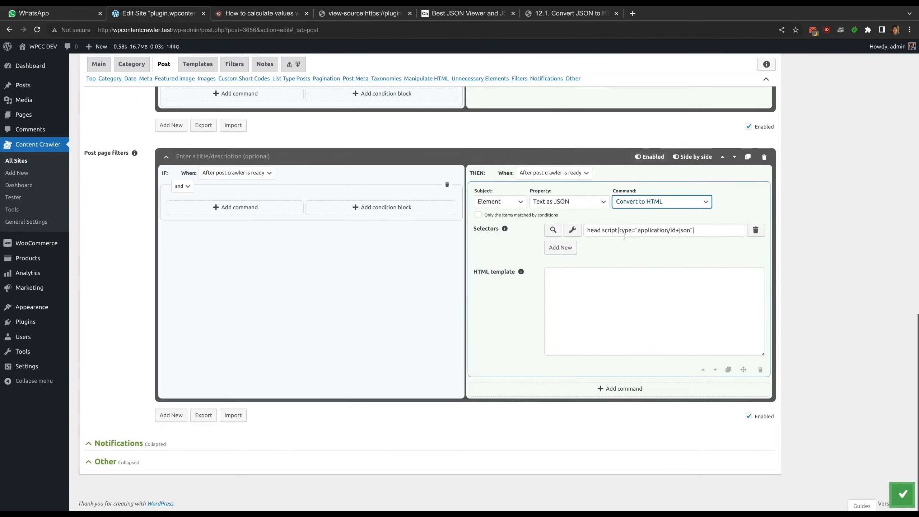
pyautogui.click(609, 289)
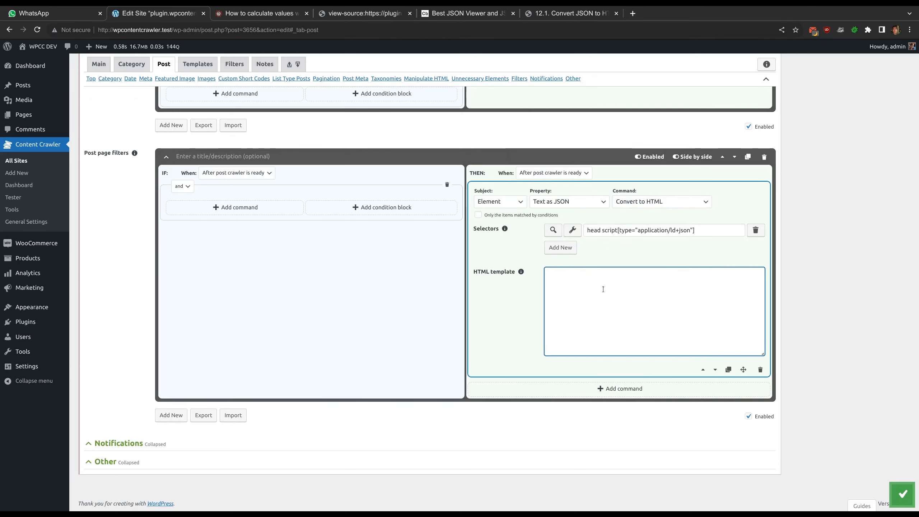
# Show the HTML template's help and read its syntax for field value retrieval, loop definitions and nested loops.
pyautogui.click(521, 272)
pyautogui.scroll(-3, 521, 275)
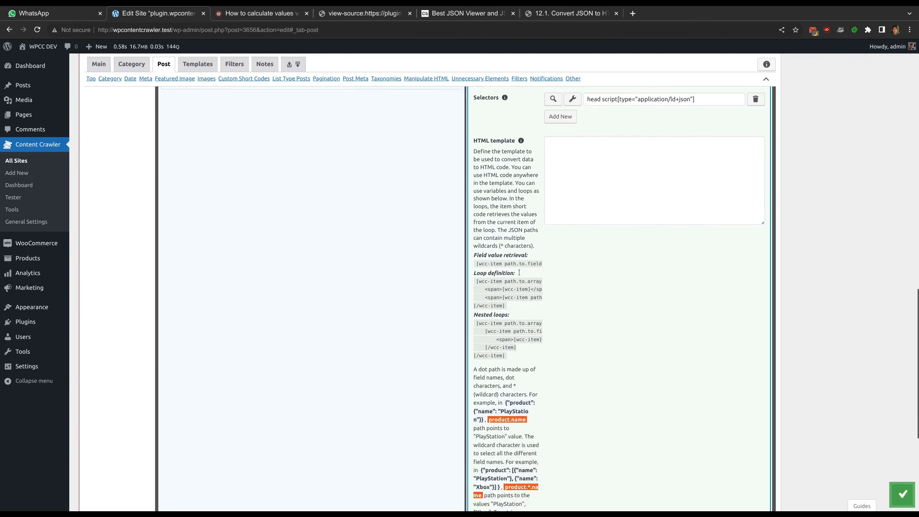
pyautogui.hscroll(2, 503, 273)
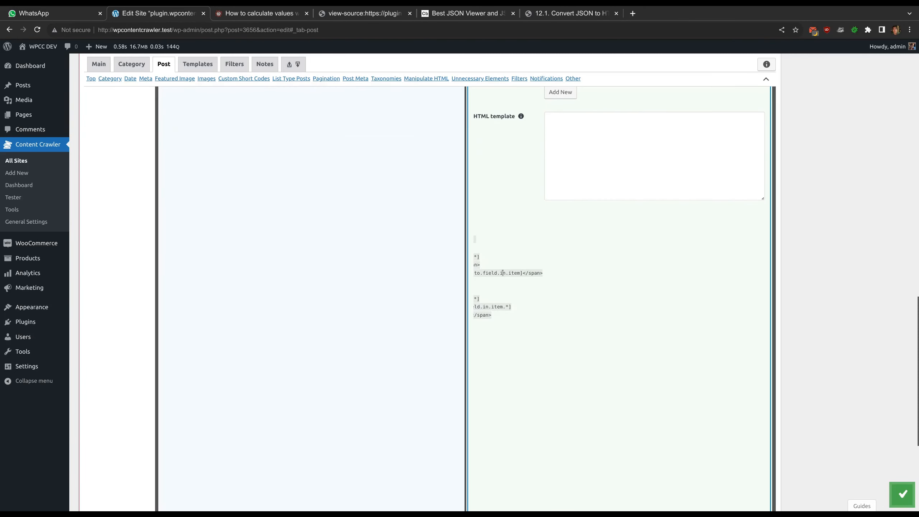
pyautogui.hscroll(-2, 503, 273)
pyautogui.scroll(1, 503, 273)
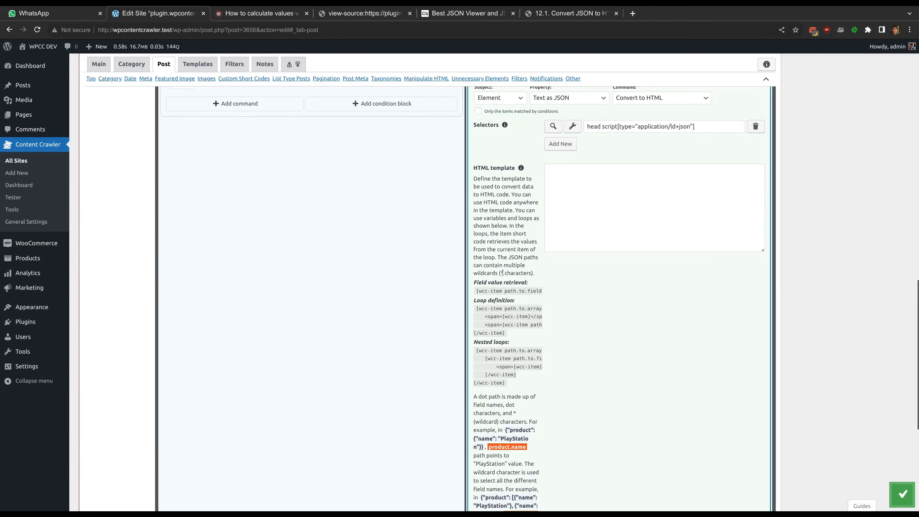
# Close the template help and read the Convert JSON to HTML documentation, covering the template examples and the wcc-item short code usages.
pyautogui.click(522, 171)
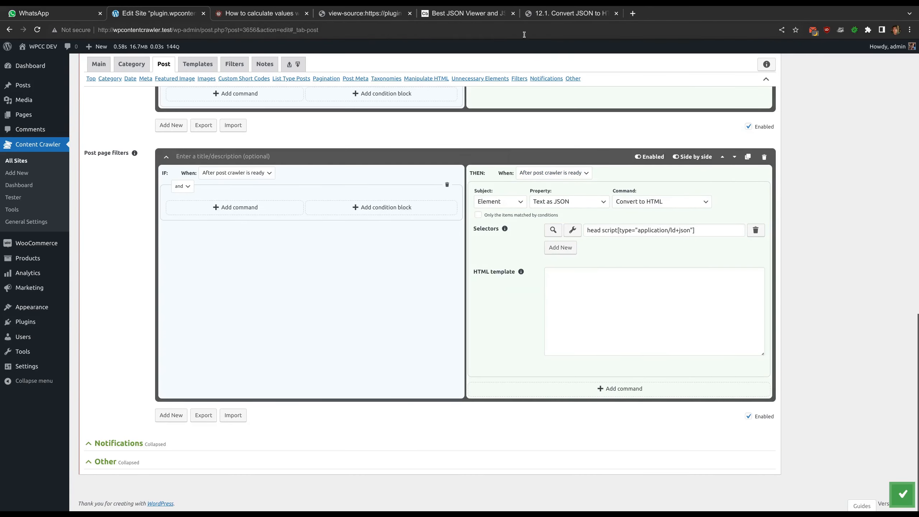
pyautogui.click(562, 17)
pyautogui.scroll(20, 356, 131)
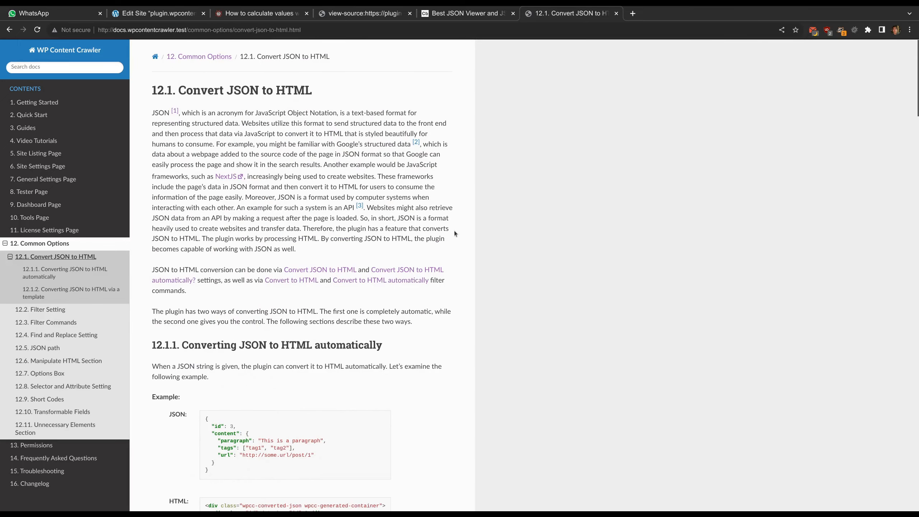
pyautogui.scroll(-15, 455, 232)
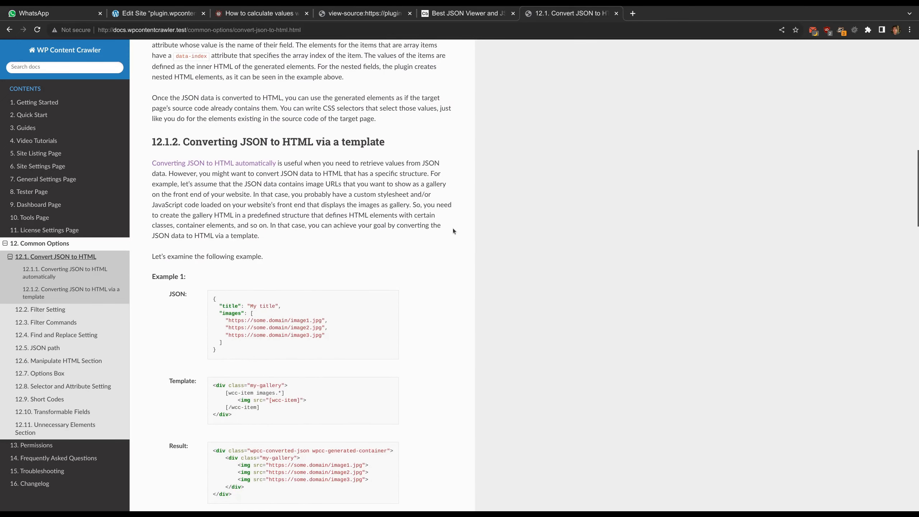
pyautogui.scroll(-2, 454, 231)
pyautogui.moveTo(316, 88); pyautogui.dragTo(394, 93)
pyautogui.click(356, 112)
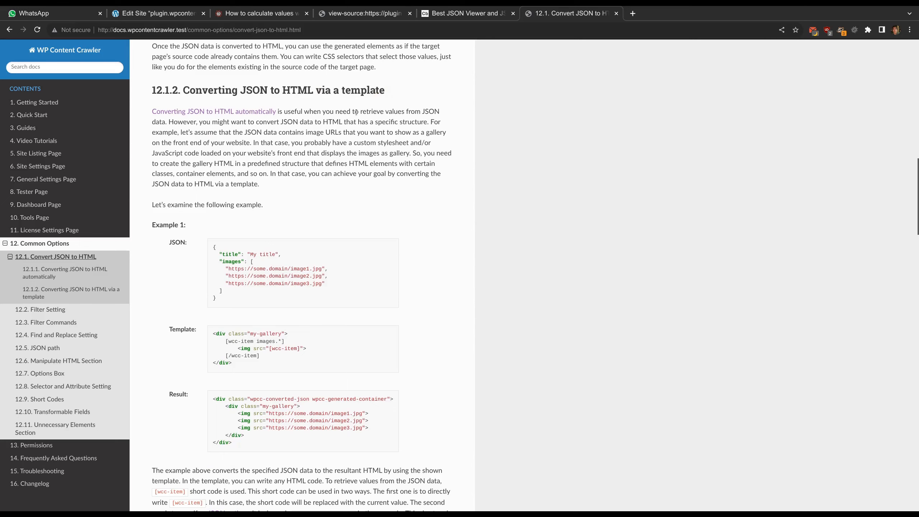
pyautogui.scroll(-4, 249, 174)
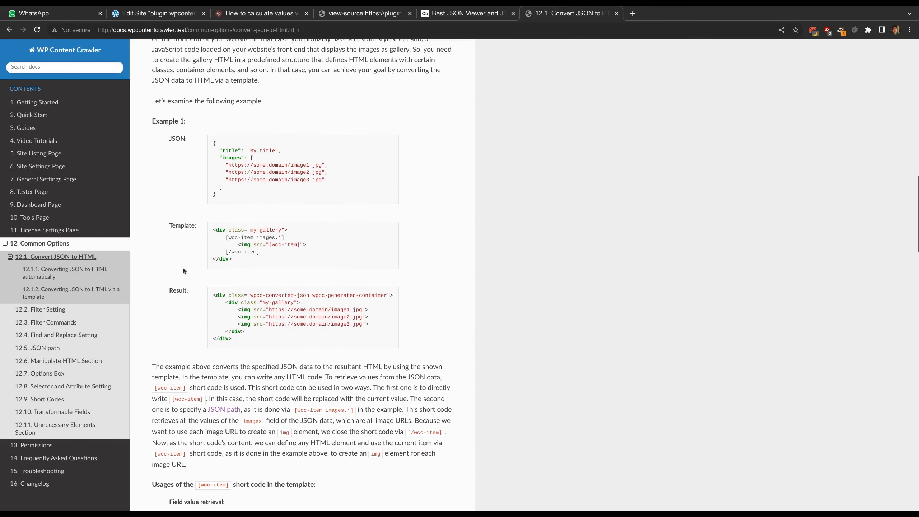
pyautogui.scroll(-16, 171, 311)
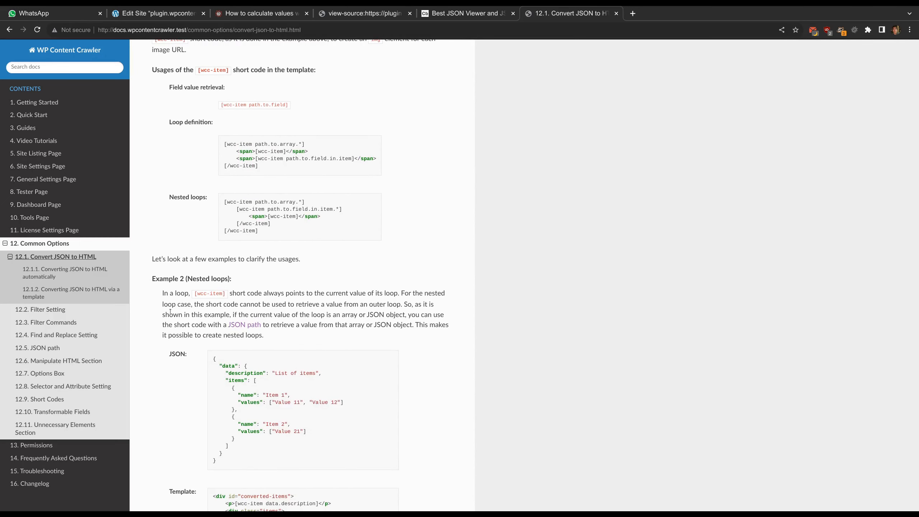
pyautogui.scroll(-20, 171, 311)
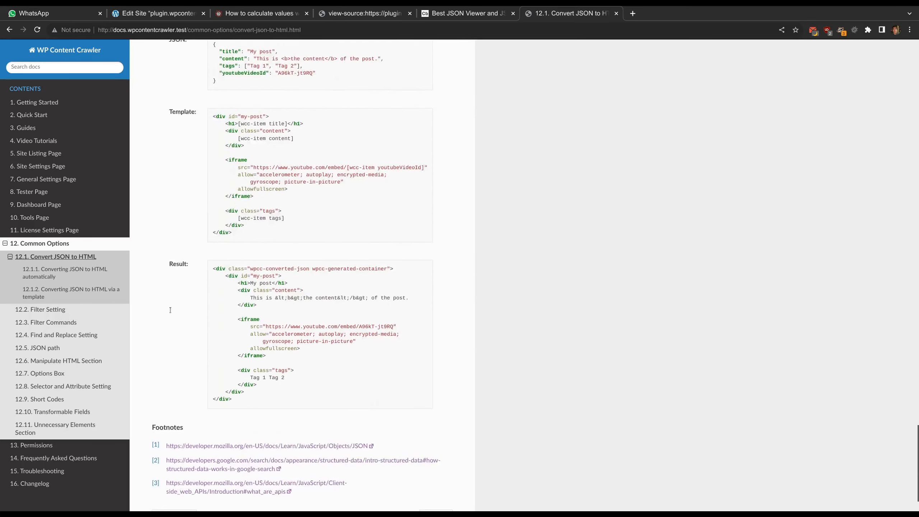
pyautogui.scroll(-3, 171, 310)
# Write an HTML template in the filter with a div that wraps the short code [wcc-item headline].
pyautogui.click(162, 15)
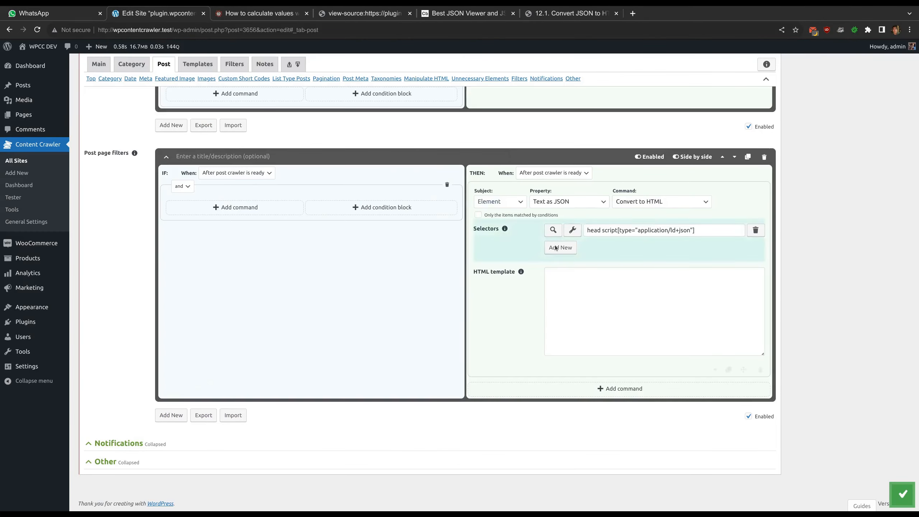
pyautogui.click(596, 280)
pyautogui.write('<div>')
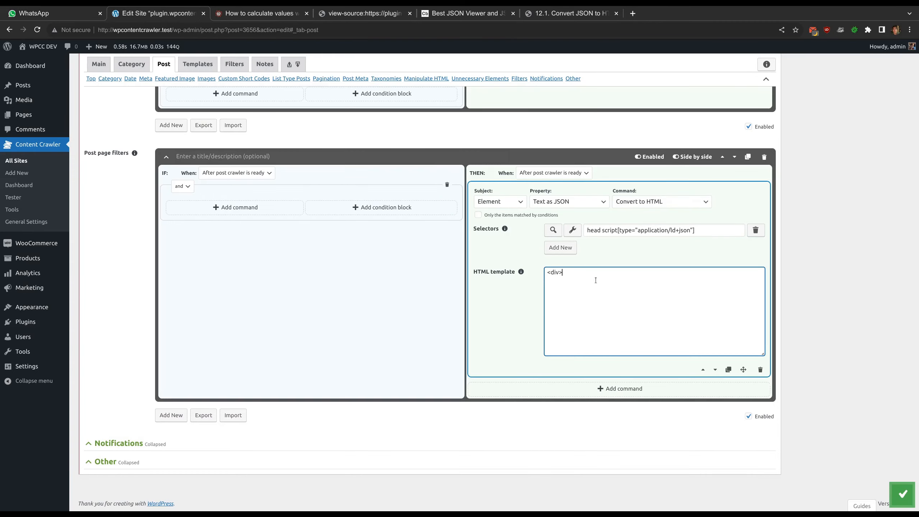
pyautogui.press('Return')
pyautogui.press('Return')
pyautogui.press('Up')
pyautogui.click(466, 13)
pyautogui.click(159, 13)
pyautogui.write('[]')
pyautogui.press('Left')
pyautogui.write('wcc-item headline')
pyautogui.press('Home')
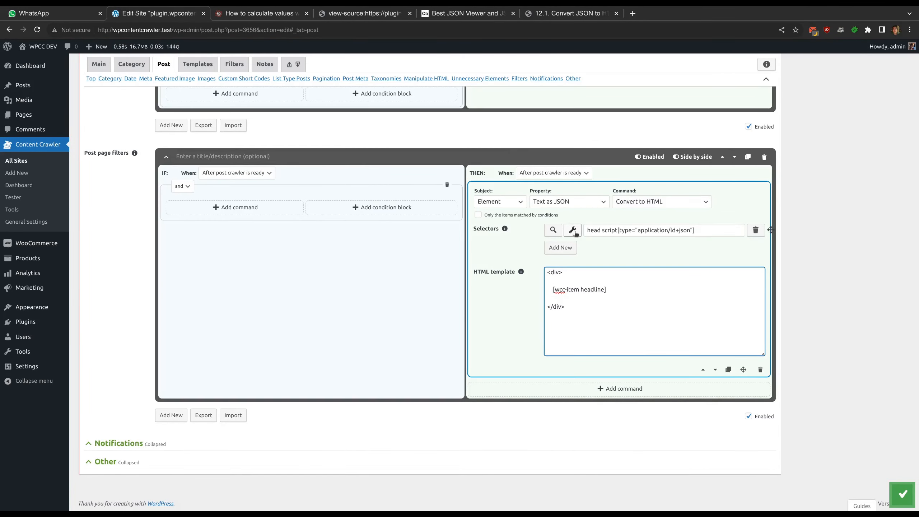
# Inspect the WPCC JSON block generated from the headline template in the visual inspector, then close the inspector.
pyautogui.click(572, 231)
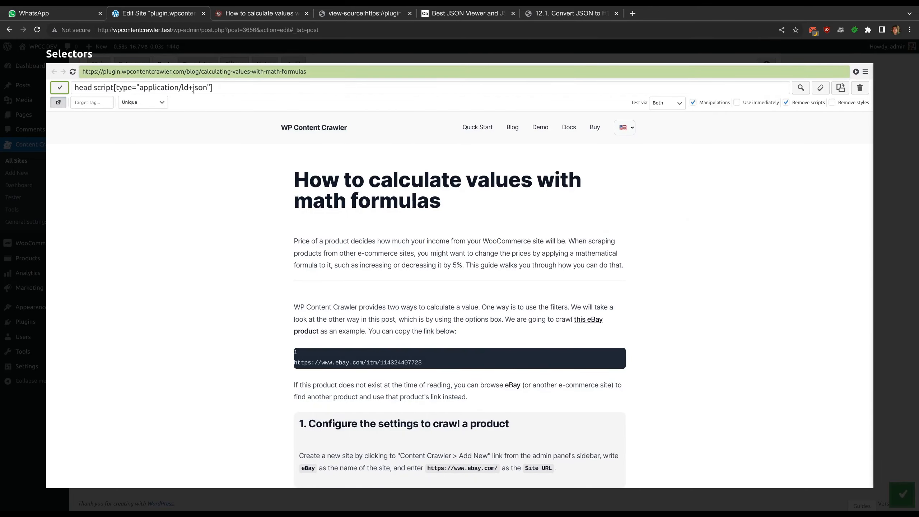
pyautogui.scroll(-20, 231, 214)
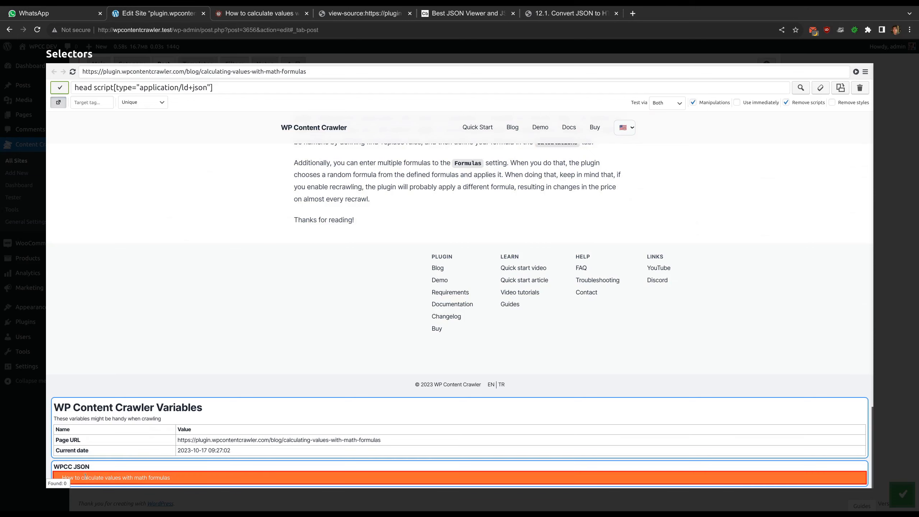
pyautogui.click(124, 476)
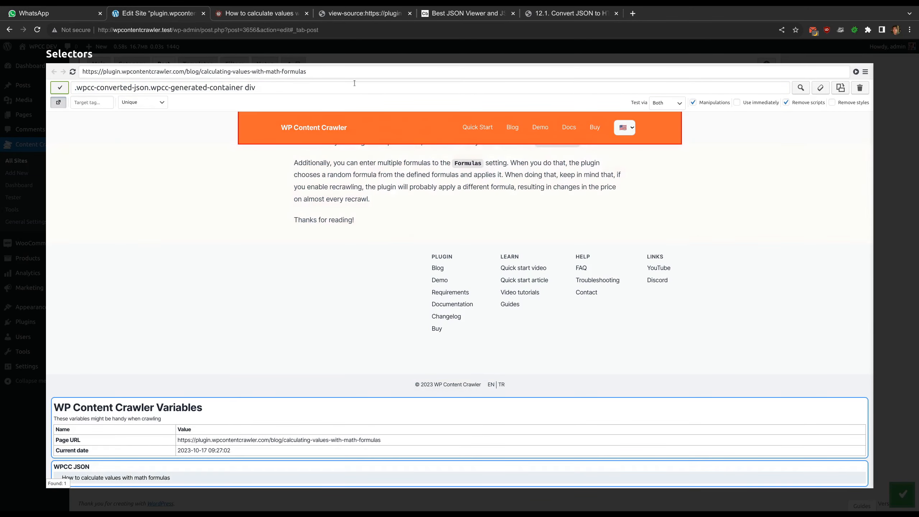
pyautogui.click(354, 55)
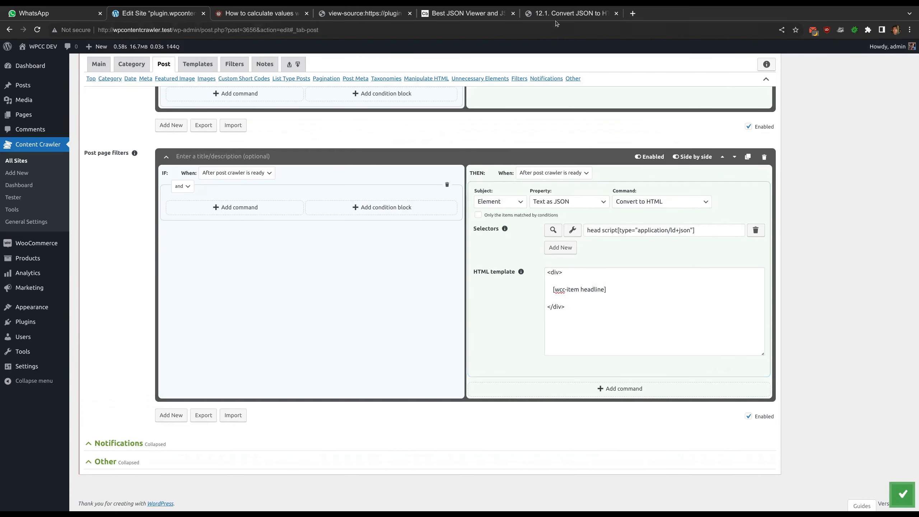
# Look up the author name's path in the JSON viewer, change the short code to [wcc-item author.0.name] and give the div id="author".
pyautogui.click(462, 15)
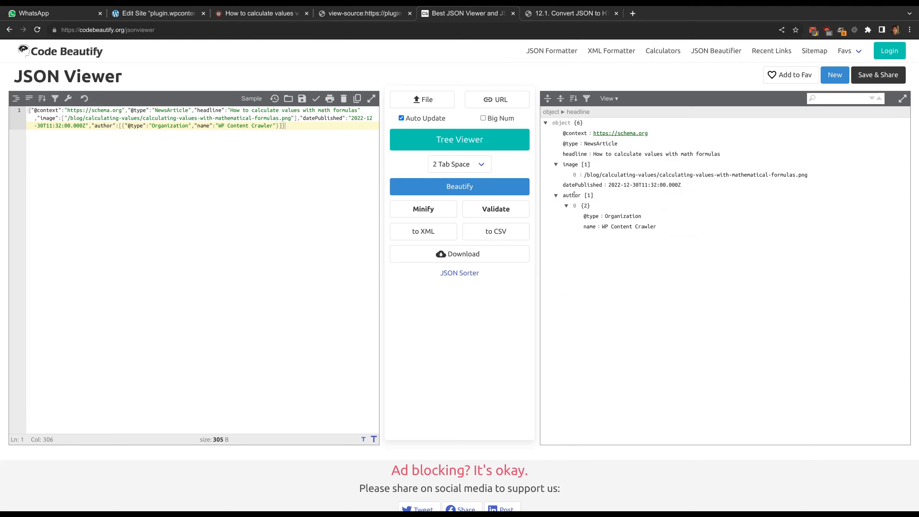
pyautogui.click(591, 226)
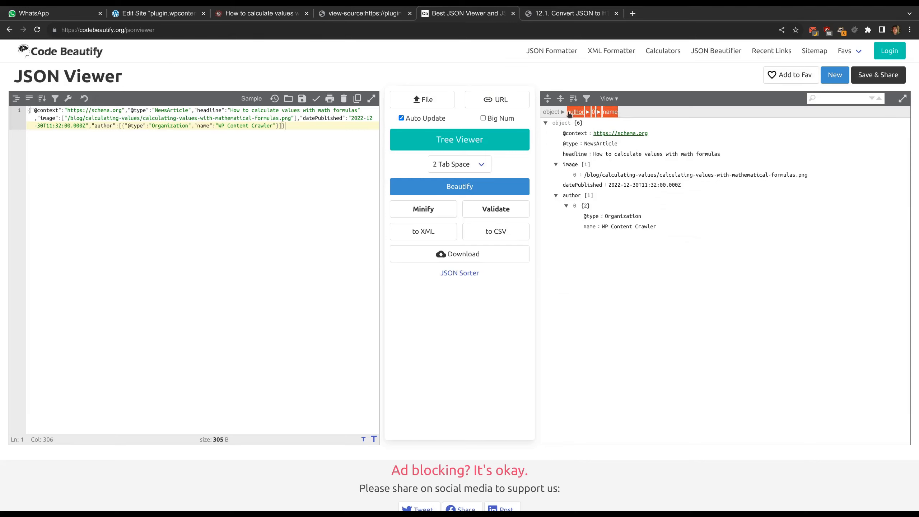
pyautogui.click(155, 13)
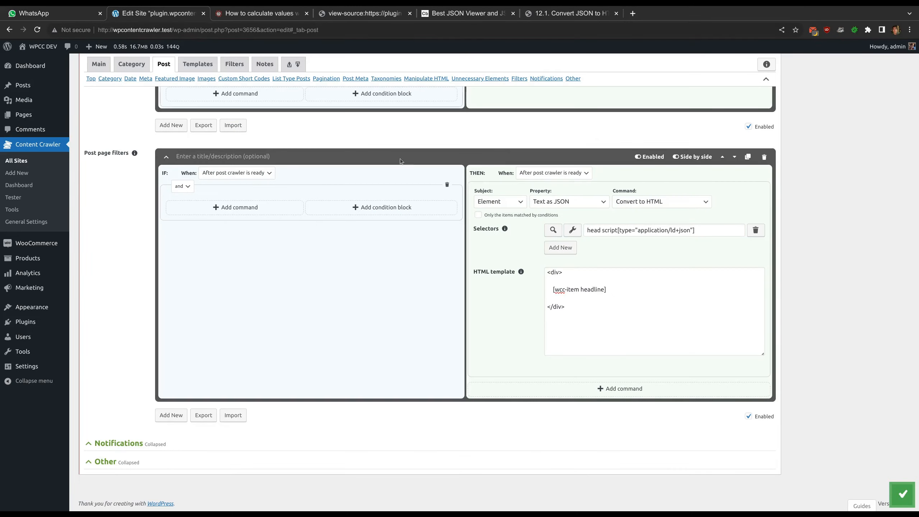
pyautogui.doubleClick(593, 290)
pyautogui.write('author▶0▶name')
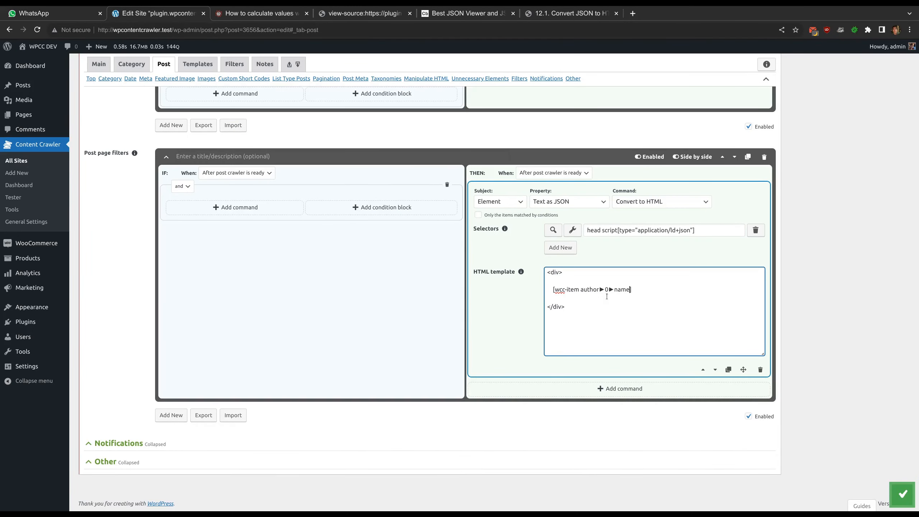
pyautogui.press('BackSpace')
pyautogui.press('BackSpace')
pyautogui.write('.0.')
# Examine the author template's output in the WPCC JSON block of the visual inspector, then close it.
pyautogui.click(572, 233)
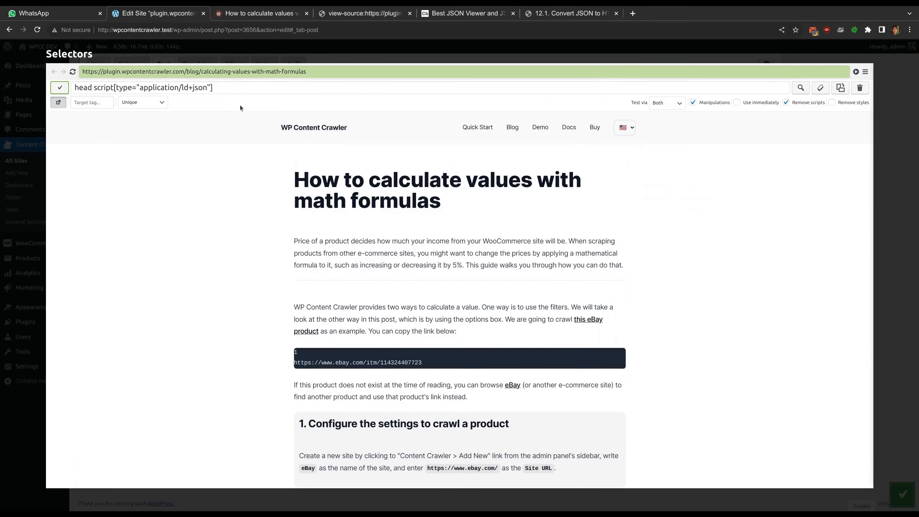
pyautogui.scroll(-10, 231, 237)
pyautogui.scroll(-15, 232, 237)
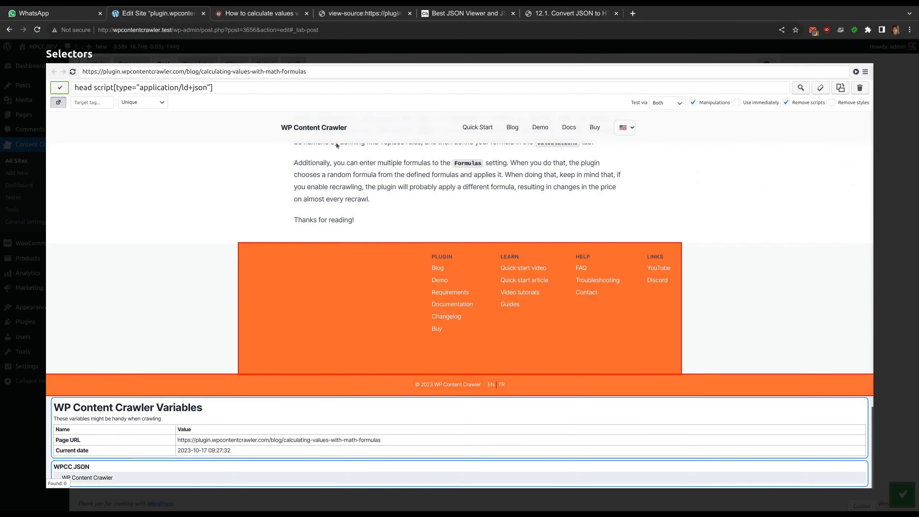
pyautogui.click(349, 51)
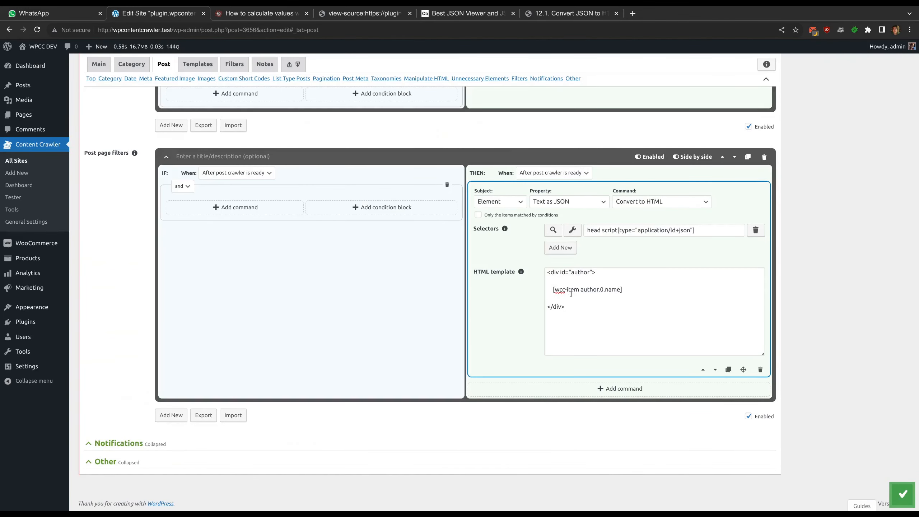
# Look up the image field's path in the JSON viewer and change the template div's id to images.
pyautogui.click(456, 13)
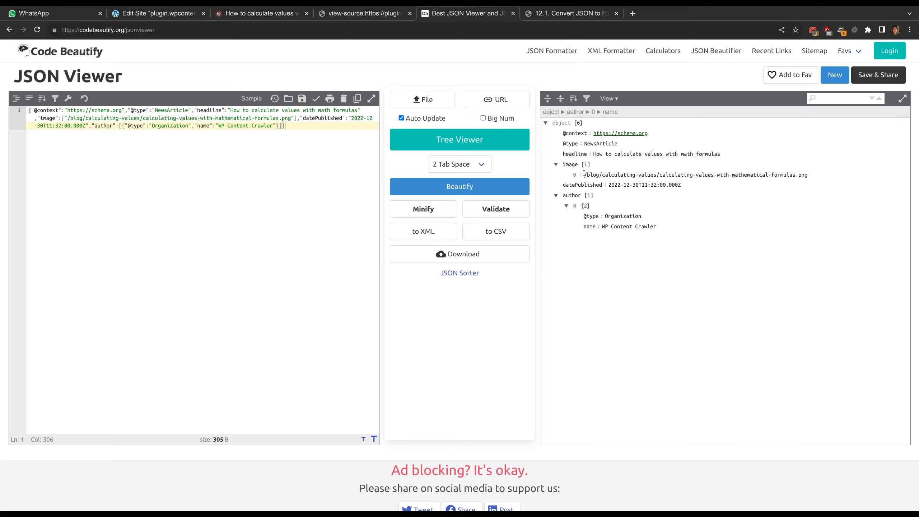
pyautogui.moveTo(584, 174); pyautogui.dragTo(818, 183)
pyautogui.click(570, 164)
pyautogui.click(165, 13)
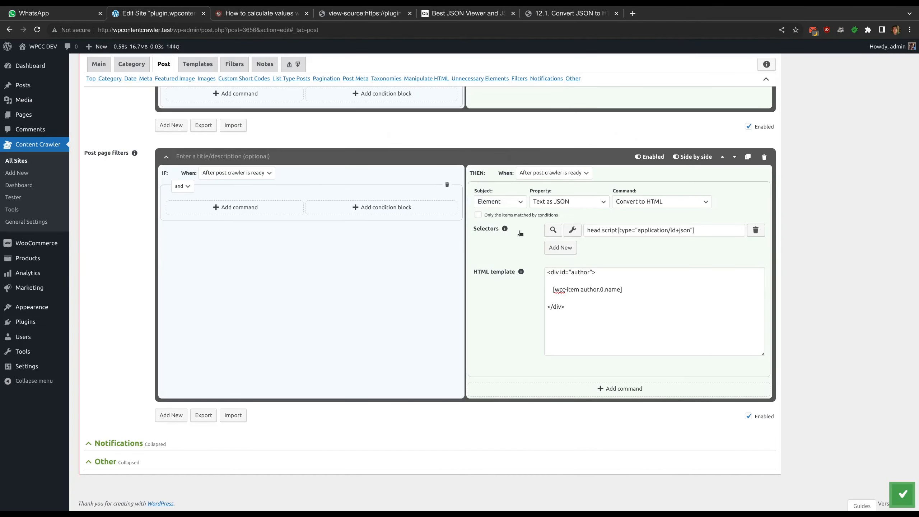
pyautogui.click(578, 272)
pyautogui.doubleClick(578, 271)
pyautogui.write('images')
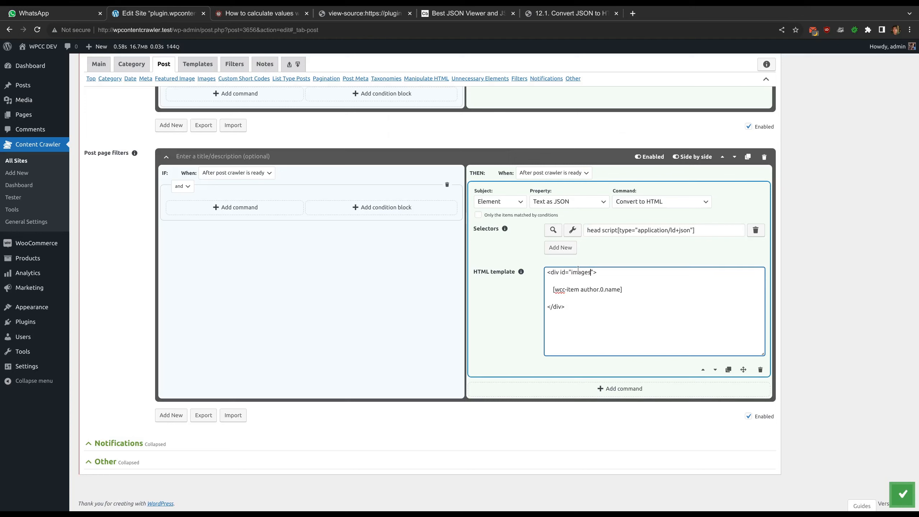
# Replace the author short code with a closed [wcc-item image.*] loop containing <img src="[wcc-item]">.
pyautogui.moveTo(582, 289); pyautogui.dragTo(618, 290)
pyautogui.write('image▶0')
pyautogui.press('BackSpace')
pyautogui.write('.')
pyautogui.press('Return')
pyautogui.press('Return')
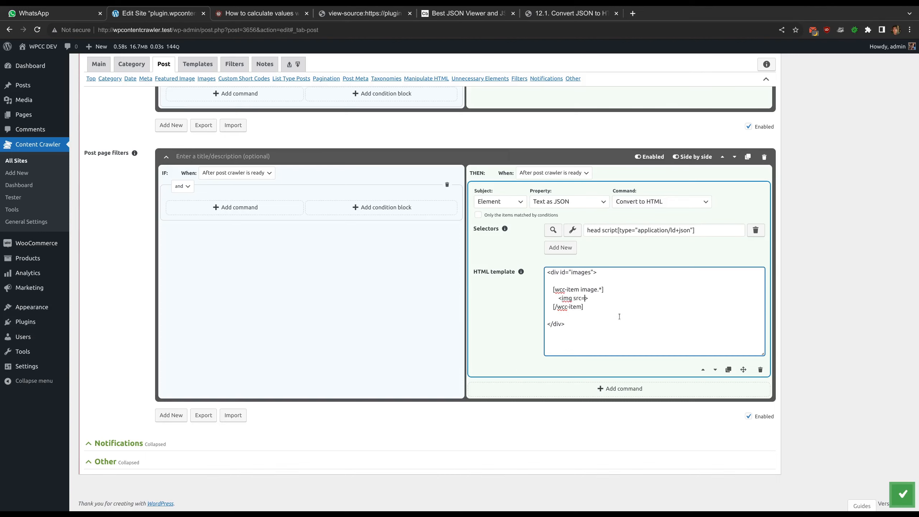
pyautogui.write('wcc-item]">')
pyautogui.scroll(20, 407, 273)
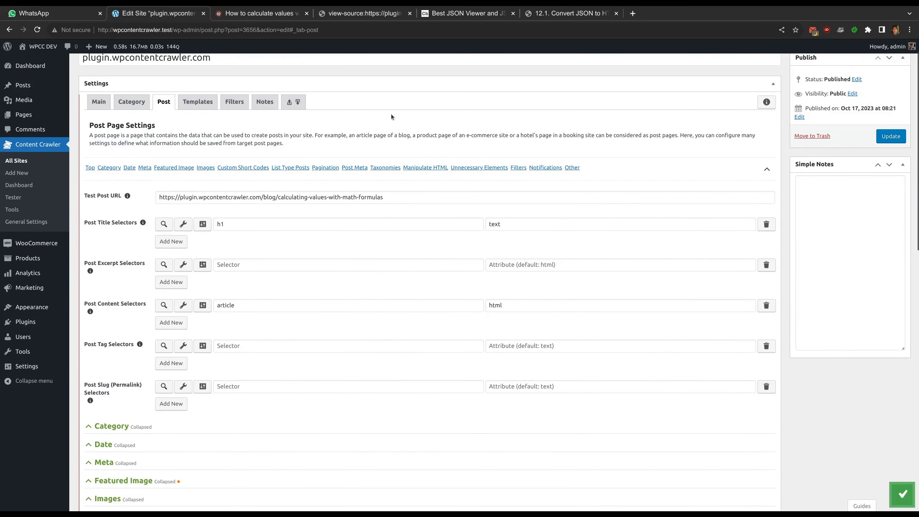
pyautogui.click(476, 13)
pyautogui.middleClick(551, 12)
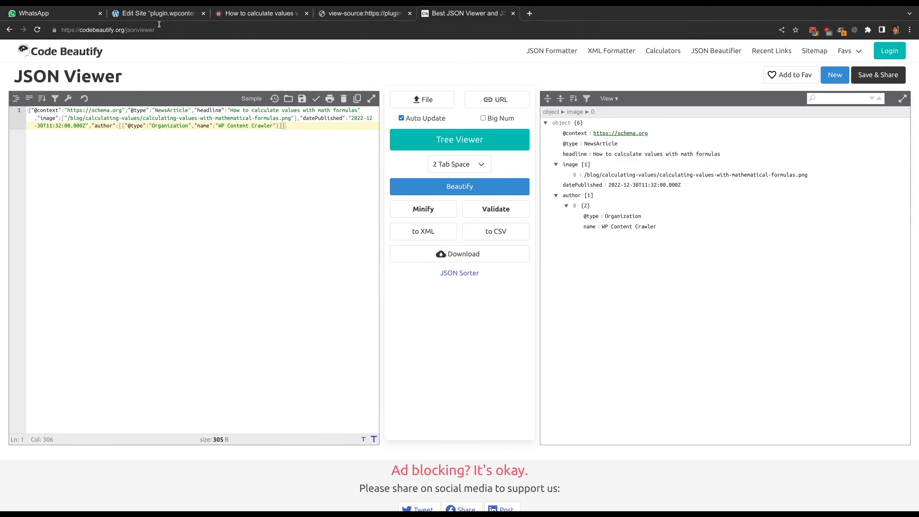
pyautogui.click(158, 13)
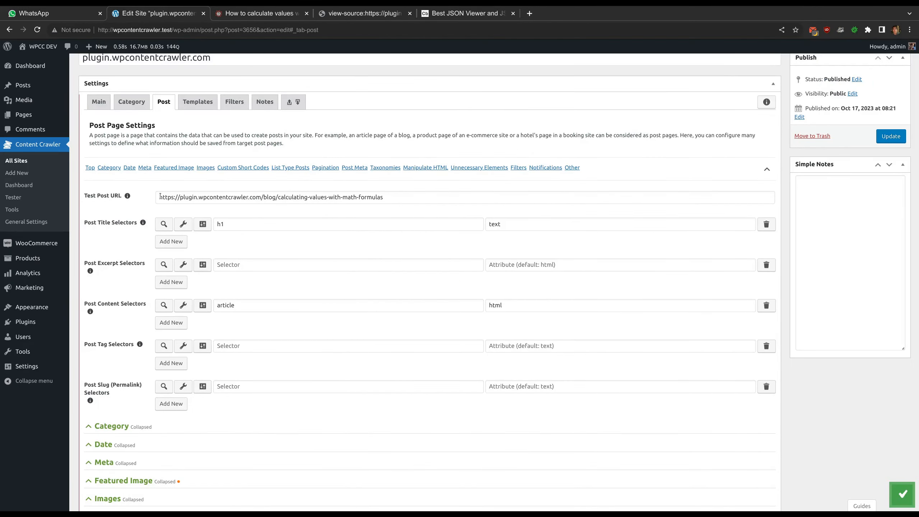
pyautogui.moveTo(160, 196); pyautogui.dragTo(261, 196)
pyautogui.hotkey('ctrl', 'c')
pyautogui.scroll(-15, 265, 196)
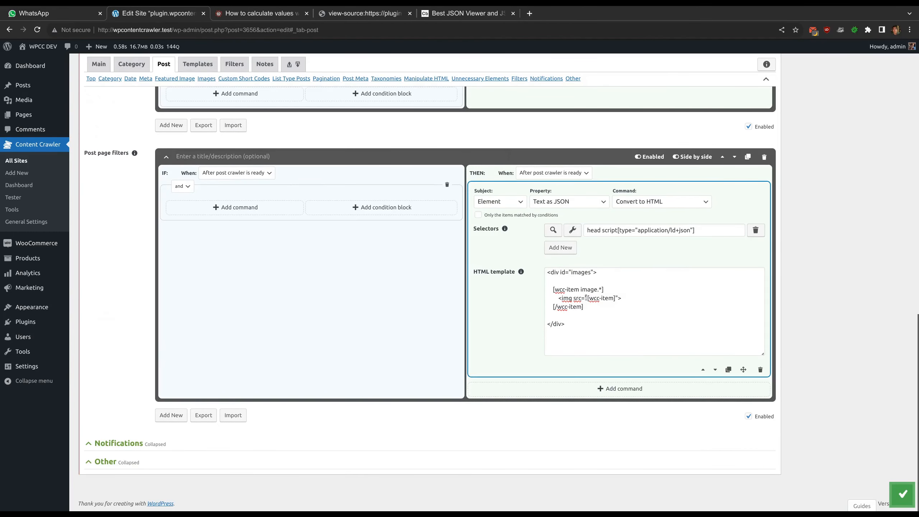
pyautogui.click(588, 298)
pyautogui.hotkey('ctrl', 'v')
pyautogui.press('BackSpace')
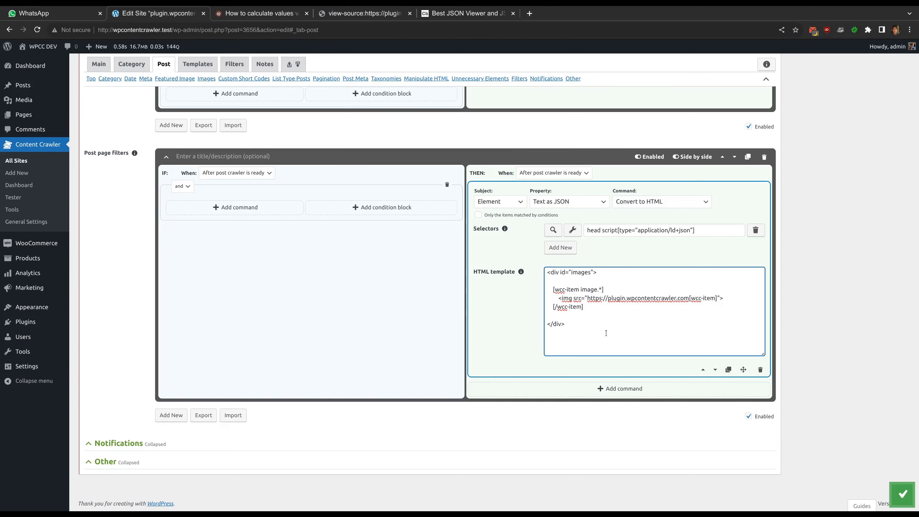
# Open the visual inspector on the test page and examine the image output in the WPCC JSON block.
pyautogui.click(525, 321)
pyautogui.click(553, 230)
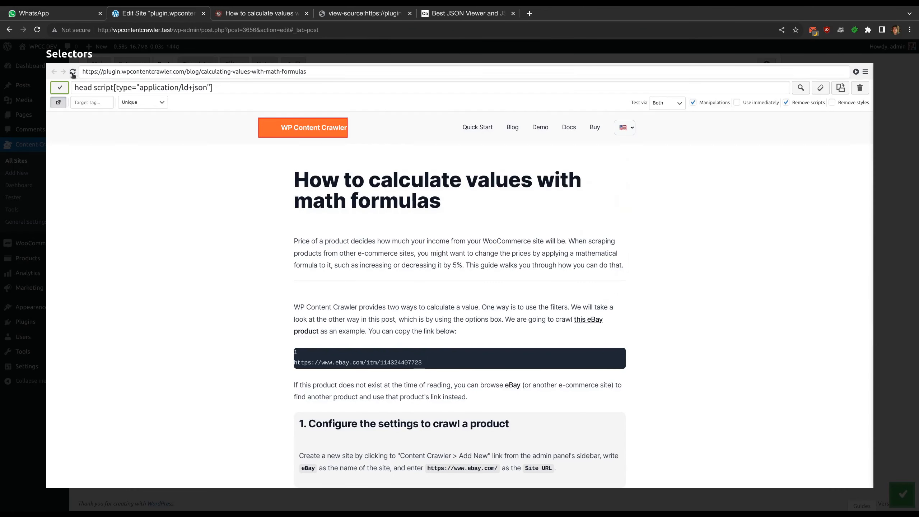
pyautogui.scroll(-15, 243, 169)
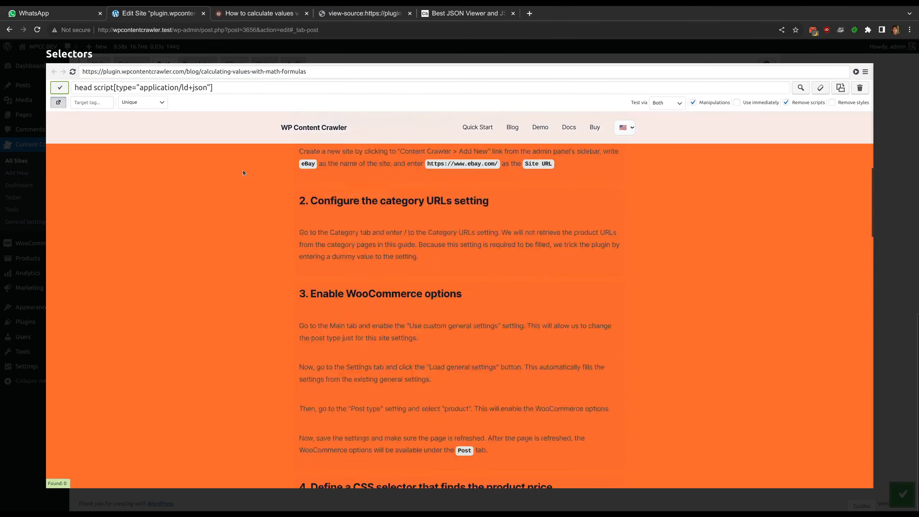
pyautogui.scroll(-15, 243, 169)
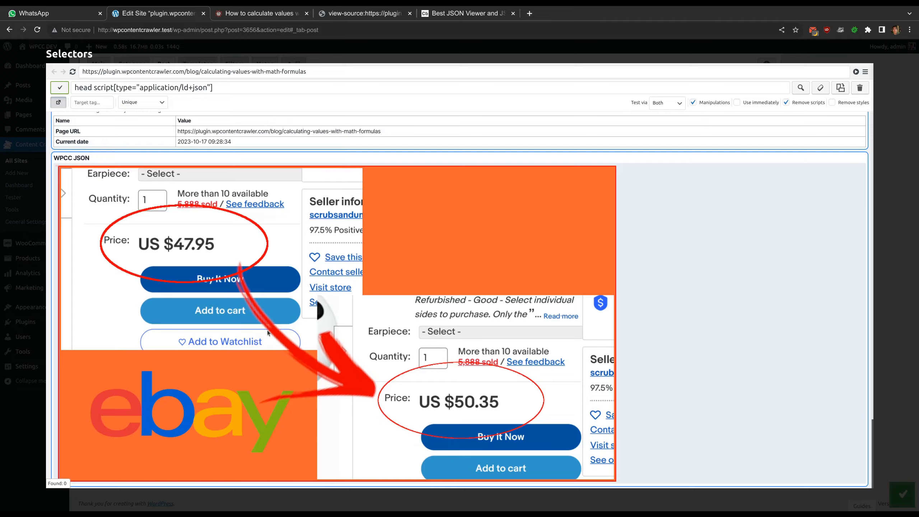
pyautogui.scroll(20, 412, 350)
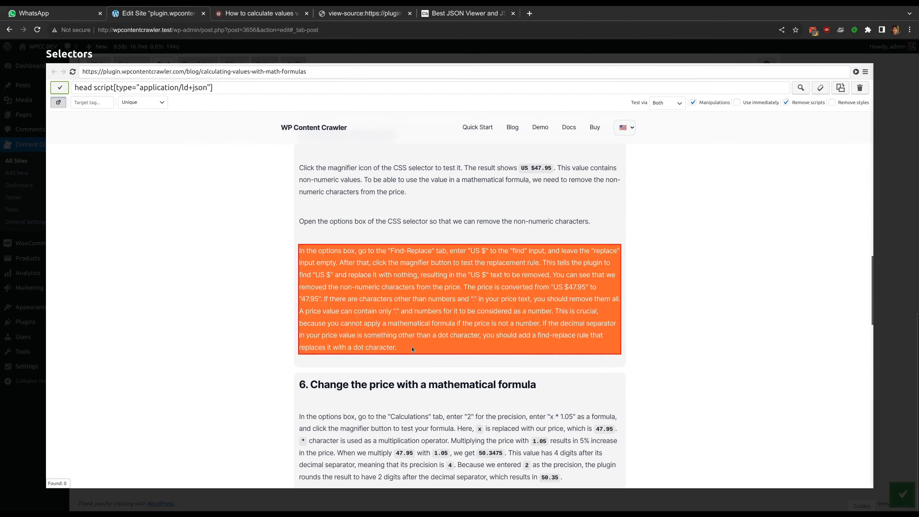
pyautogui.scroll(2, 411, 346)
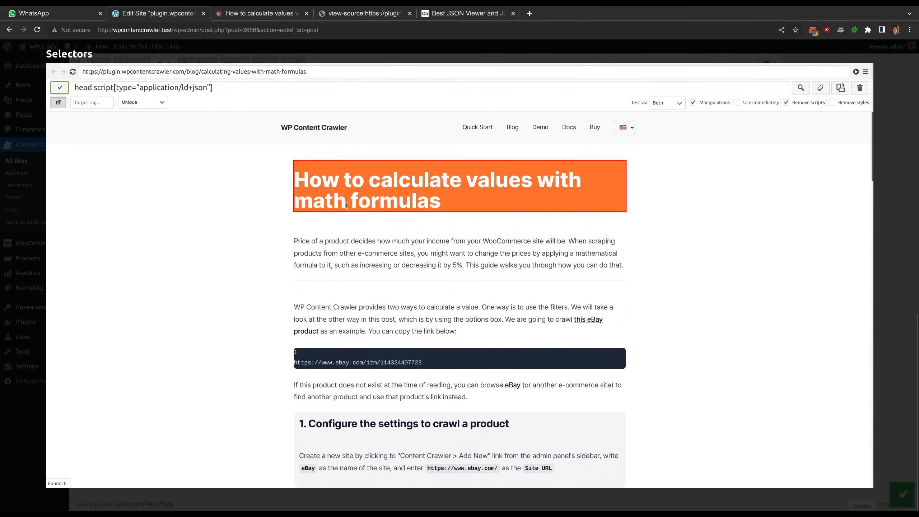
# Close the visual inspector and add an Element Value Move command after the Convert to HTML command.
pyautogui.press('Escape')
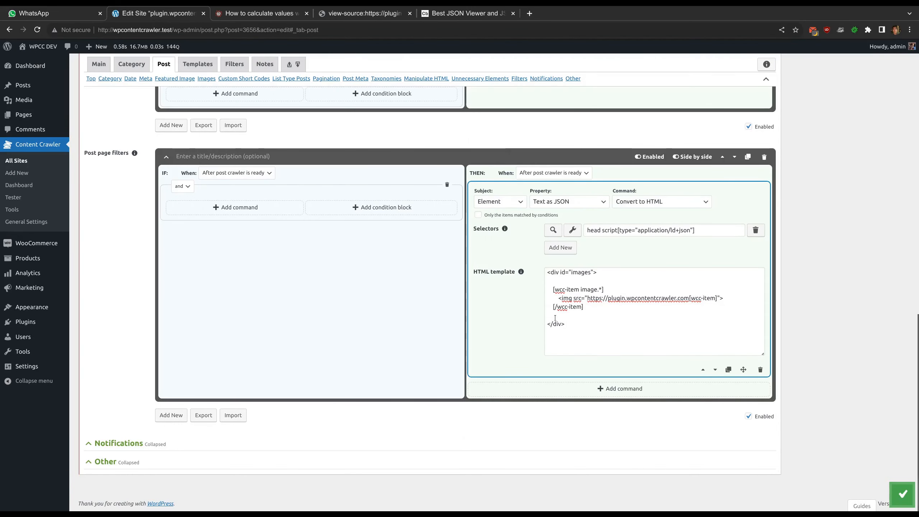
pyautogui.click(615, 388)
pyautogui.click(631, 297)
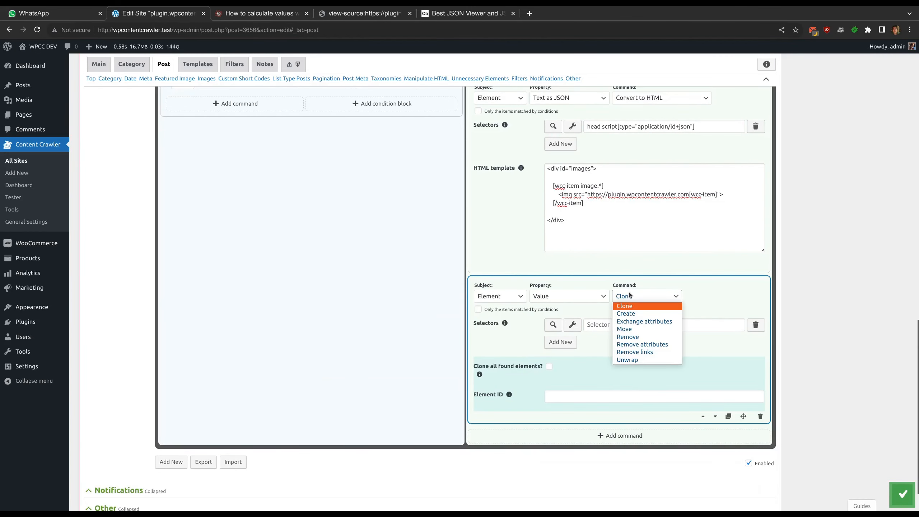
pyautogui.click(633, 330)
# Set the Move command's selector to #images and its reference selector to .pt-5, picked from the test page.
pyautogui.moveTo(560, 170); pyautogui.dragTo(593, 170)
pyautogui.doubleClick(574, 170)
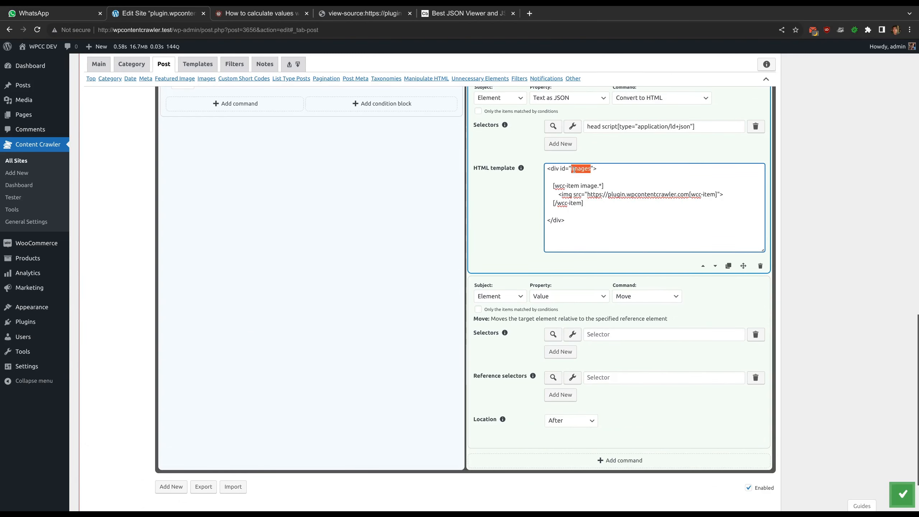
pyautogui.click(608, 334)
pyautogui.write('#')
pyautogui.write('images')
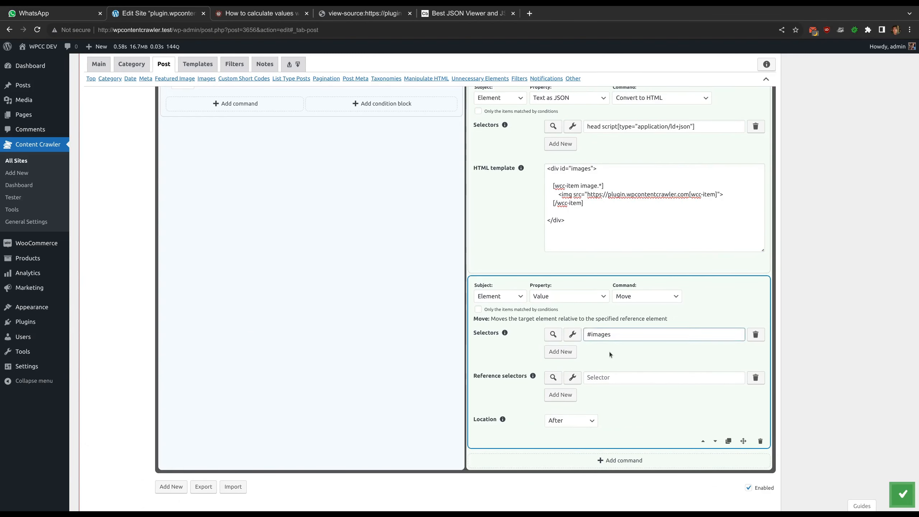
pyautogui.click(572, 377)
pyautogui.click(362, 195)
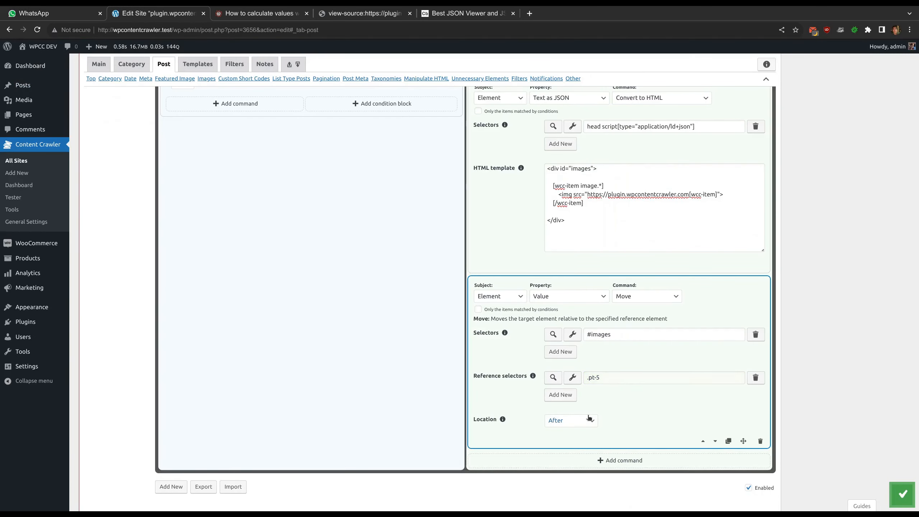
# Open the reference selector's visual inspector and examine the moved image and the WPCC JSON block on the test page.
pyautogui.click(572, 377)
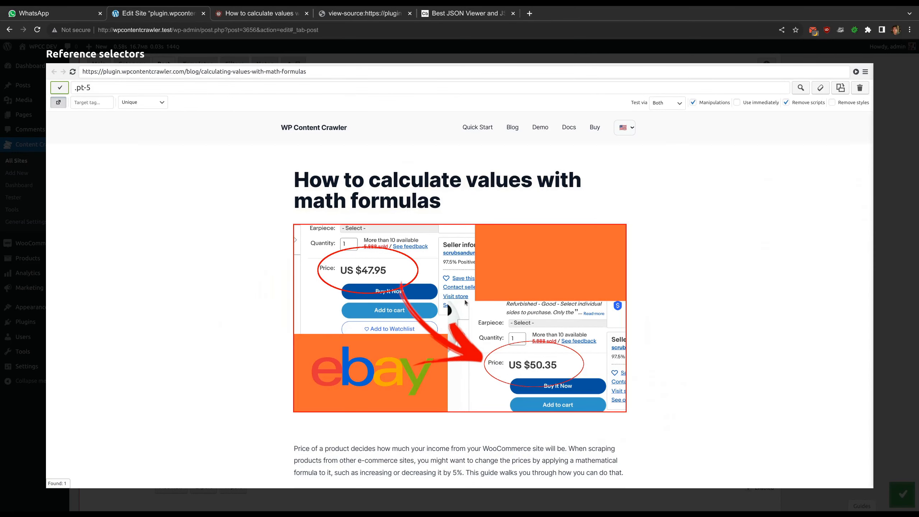
pyautogui.scroll(-20, 395, 298)
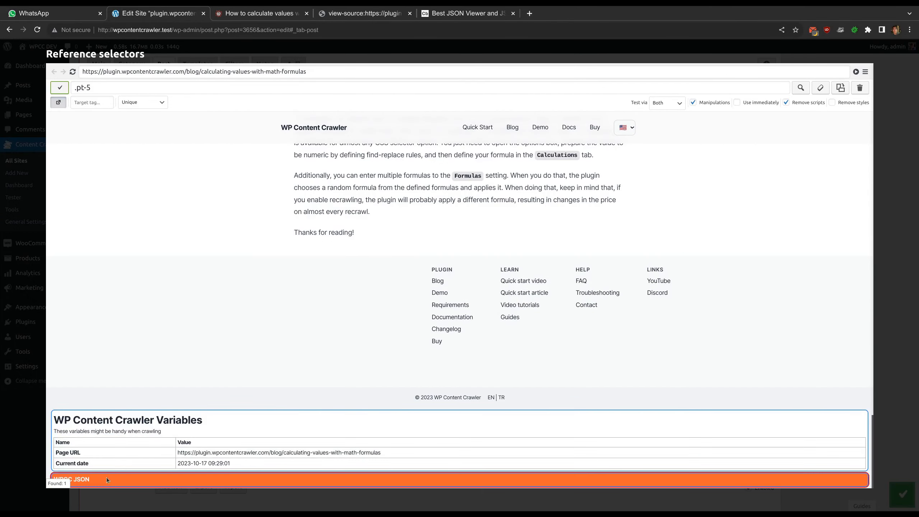
pyautogui.scroll(20, 152, 411)
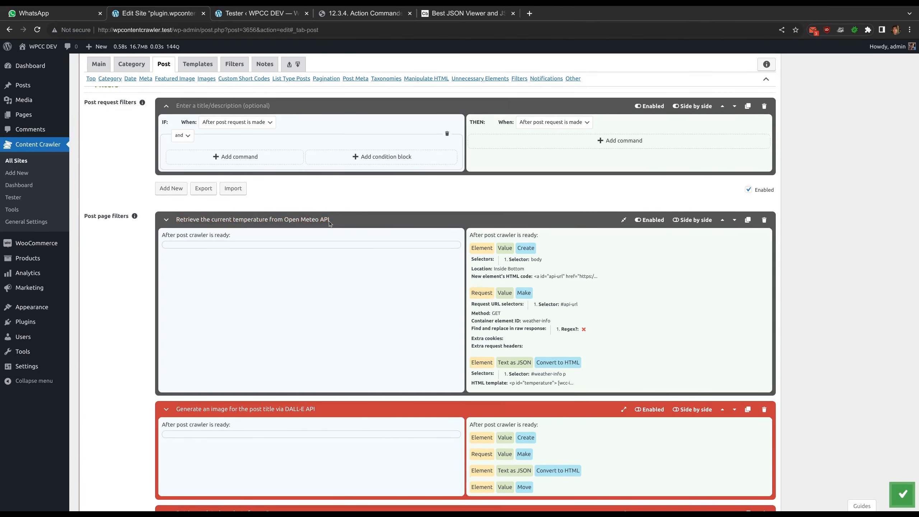
# Test the #temperature post content selector, view its unmodified results, and hide the test results.
pyautogui.scroll(-2, 596, 173)
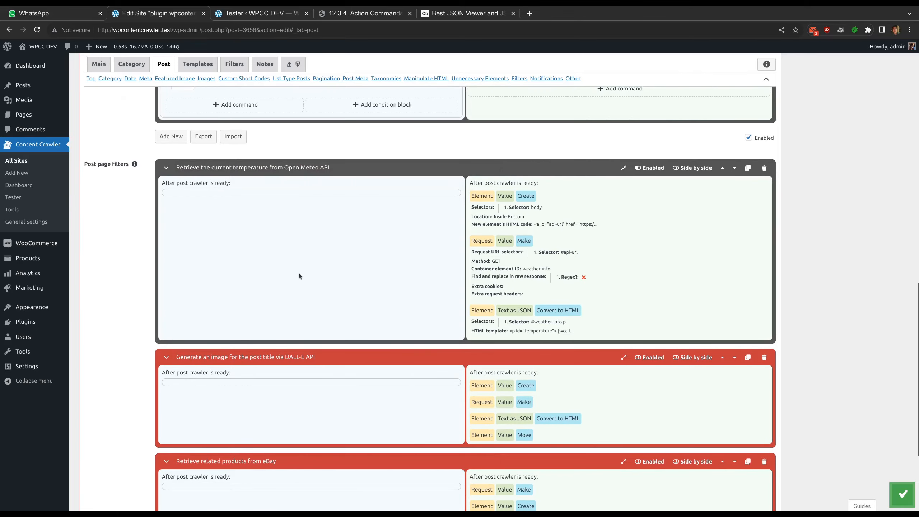
pyautogui.scroll(12, 297, 273)
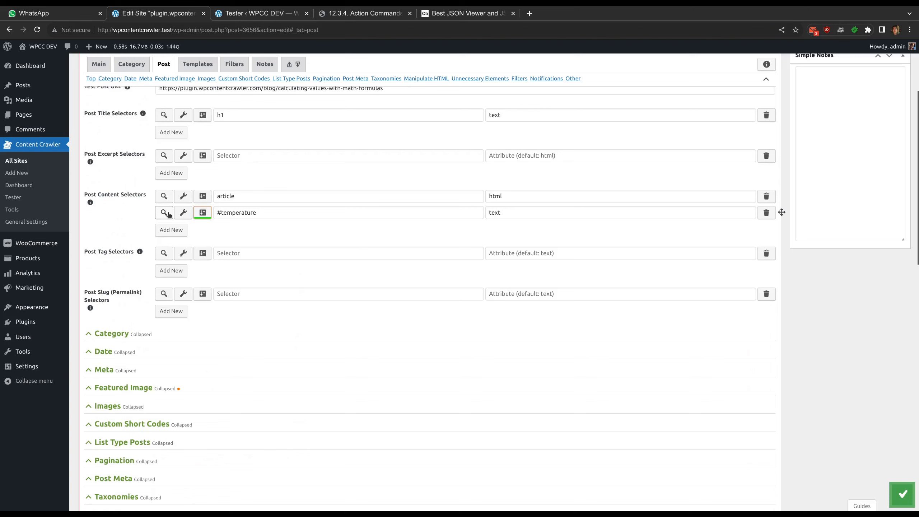
pyautogui.click(165, 213)
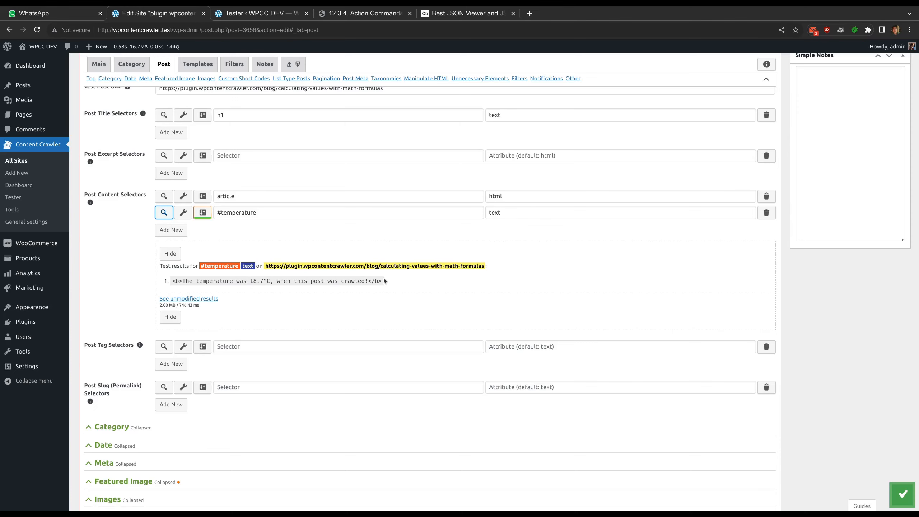
pyautogui.click(189, 300)
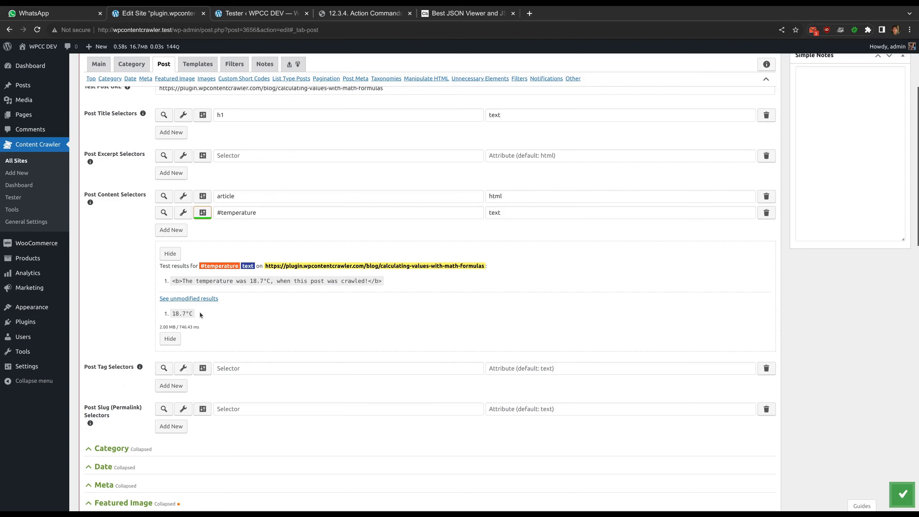
pyautogui.click(171, 253)
# Review the Create, Make and Convert to HTML commands summarized in the Open Meteo temperature filter.
pyautogui.scroll(-10, 310, 259)
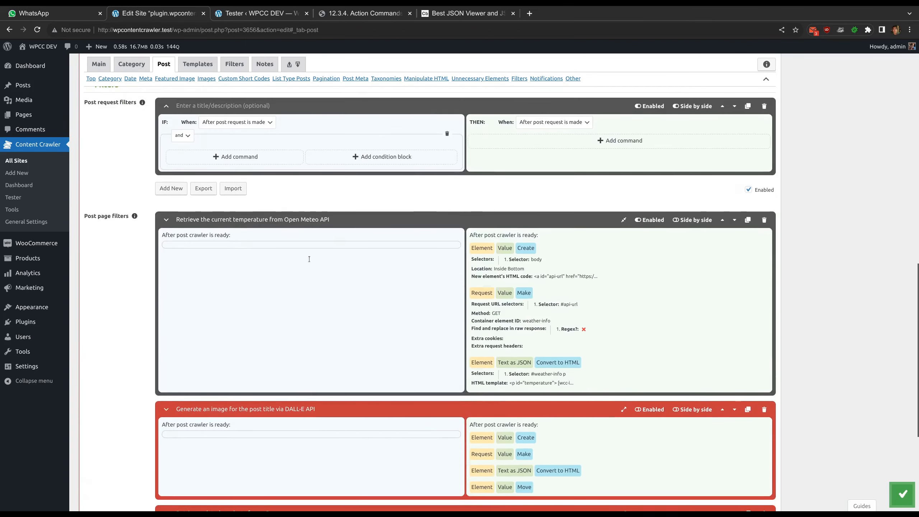
pyautogui.scroll(-2, 546, 259)
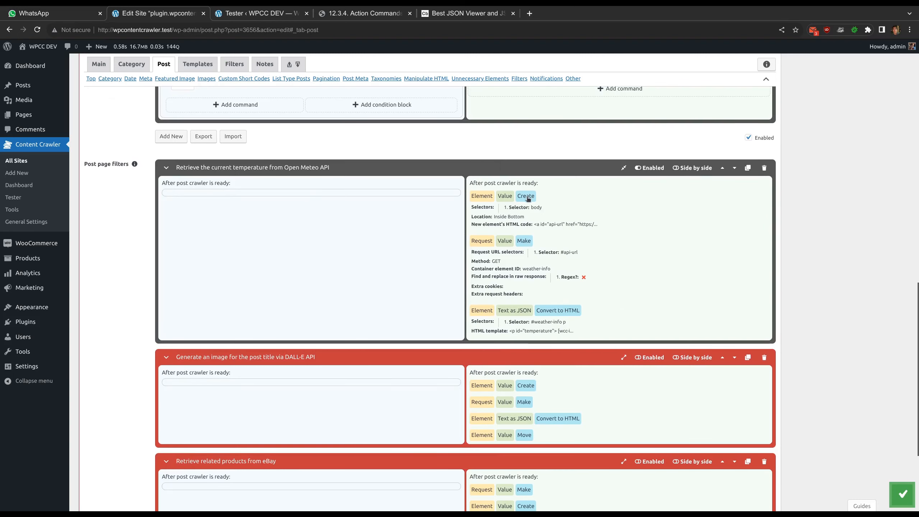
pyautogui.moveTo(555, 225); pyautogui.dragTo(565, 225)
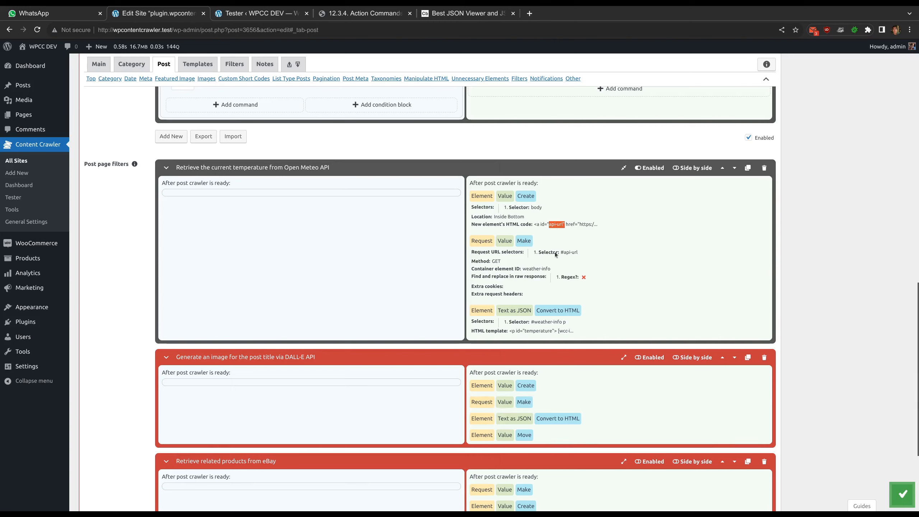
pyautogui.moveTo(560, 253); pyautogui.dragTo(581, 253)
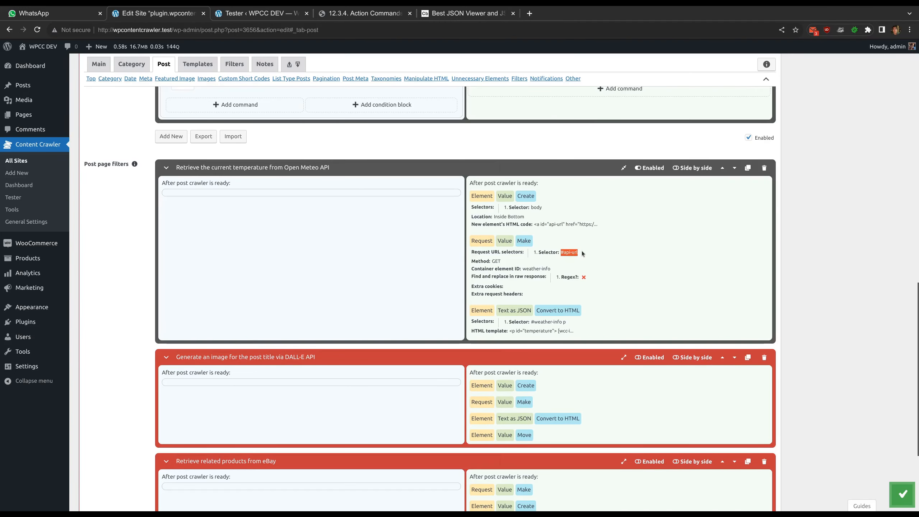
pyautogui.click(582, 252)
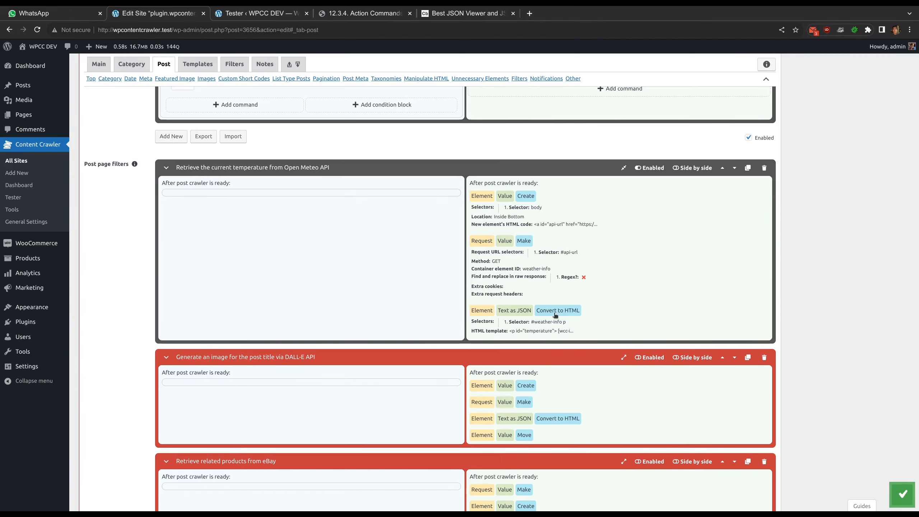
pyautogui.moveTo(580, 313); pyautogui.dragTo(537, 313)
pyautogui.click(580, 314)
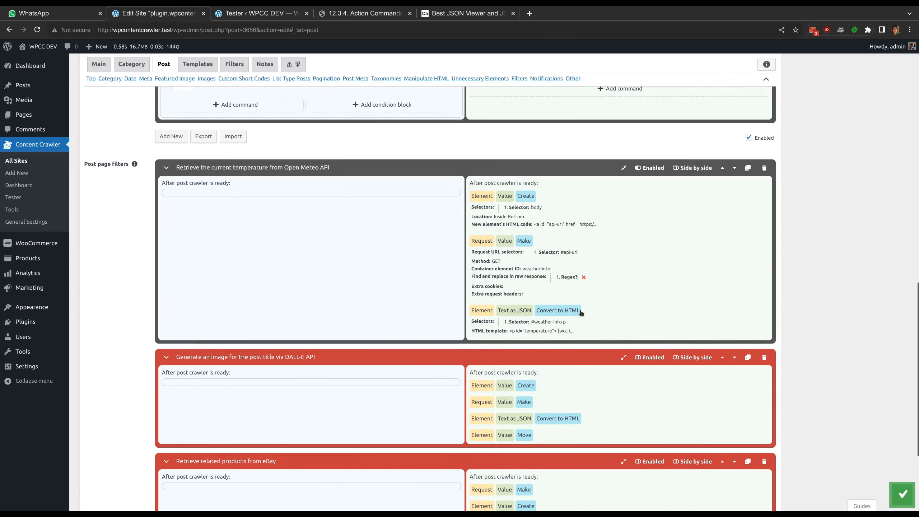
pyautogui.click(580, 313)
pyautogui.click(580, 313)
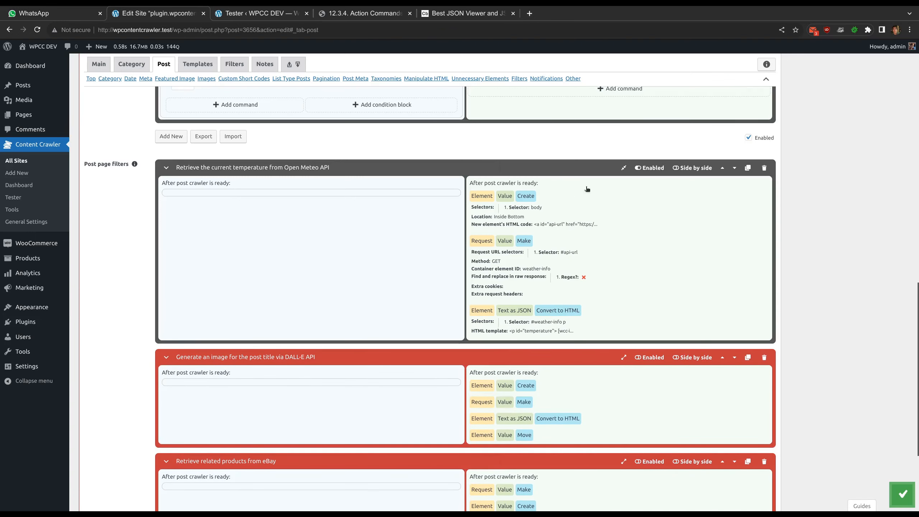
# Expand the Open Meteo filter's commands and open the API URL from the new element's HTML code.
pyautogui.click(496, 183)
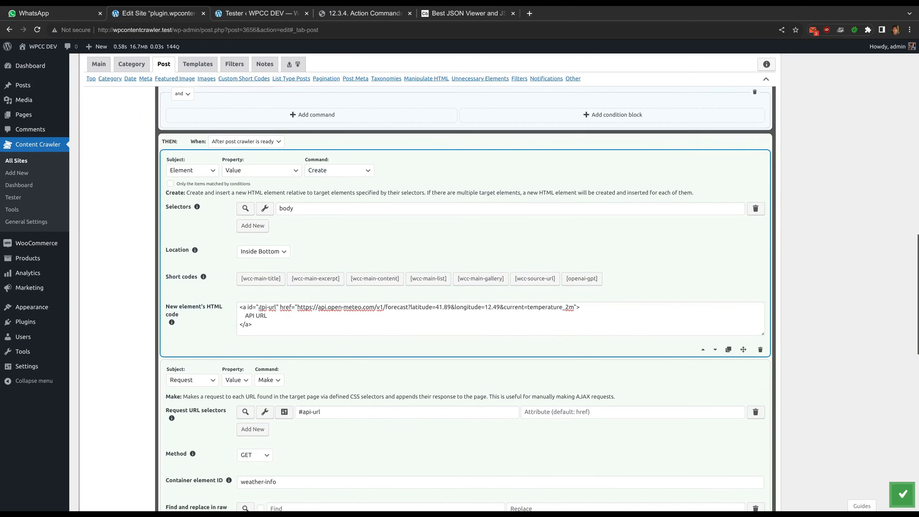
pyautogui.moveTo(259, 307); pyautogui.dragTo(574, 307)
pyautogui.rightClick(545, 307)
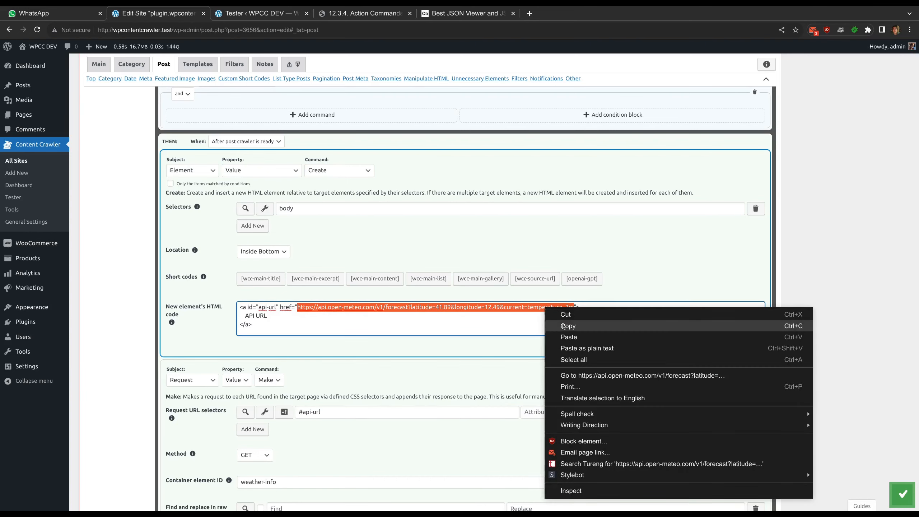
pyautogui.click(615, 376)
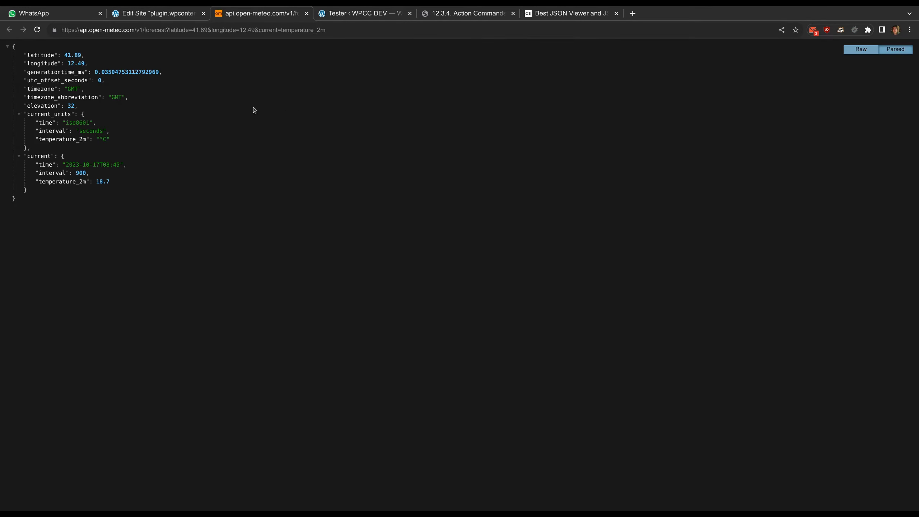
# Copy the whole Open Meteo JSON response and paste it into the Code Beautify JSON Viewer.
pyautogui.moveTo(39, 206); pyautogui.dragTo(10, 44)
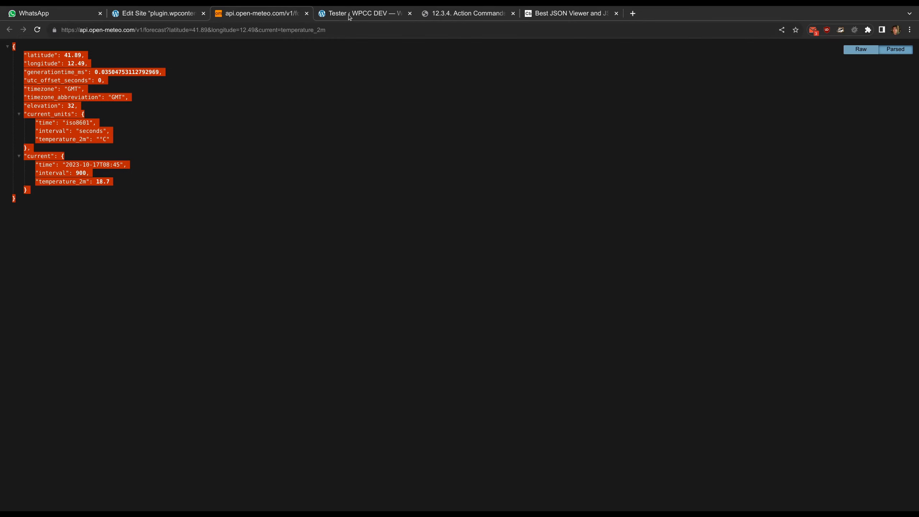
pyautogui.click(387, 68)
pyautogui.click(551, 15)
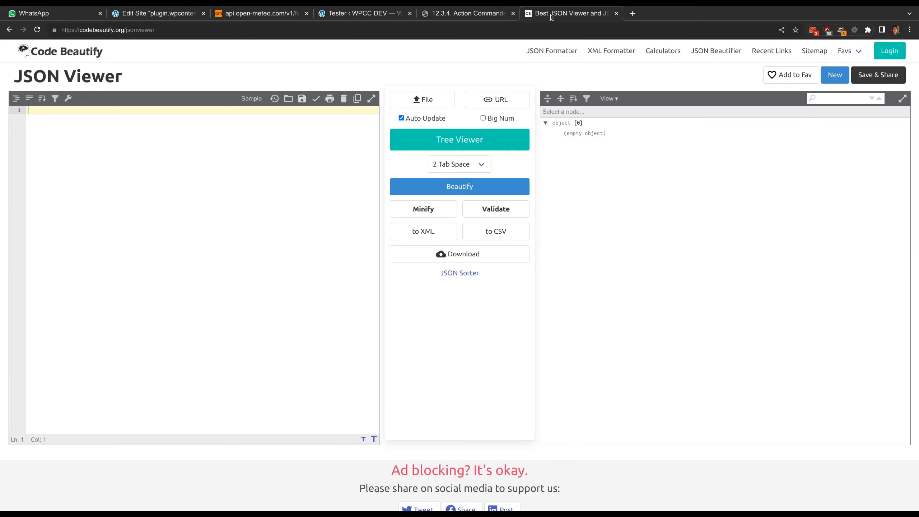
pyautogui.hotkey('ctrl', 'v')
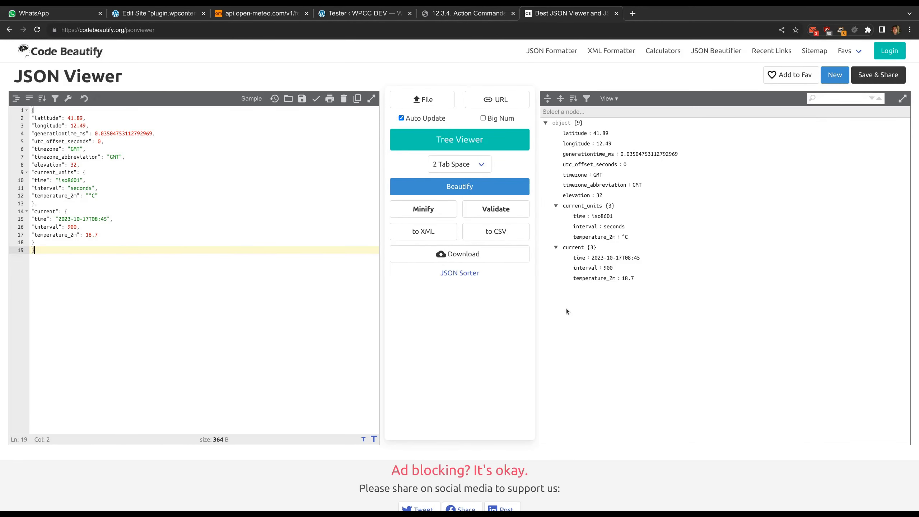
# Return to the site settings and examine the Make request command's method and weather-info container element ID.
pyautogui.click(167, 16)
pyautogui.scroll(-2, 230, 282)
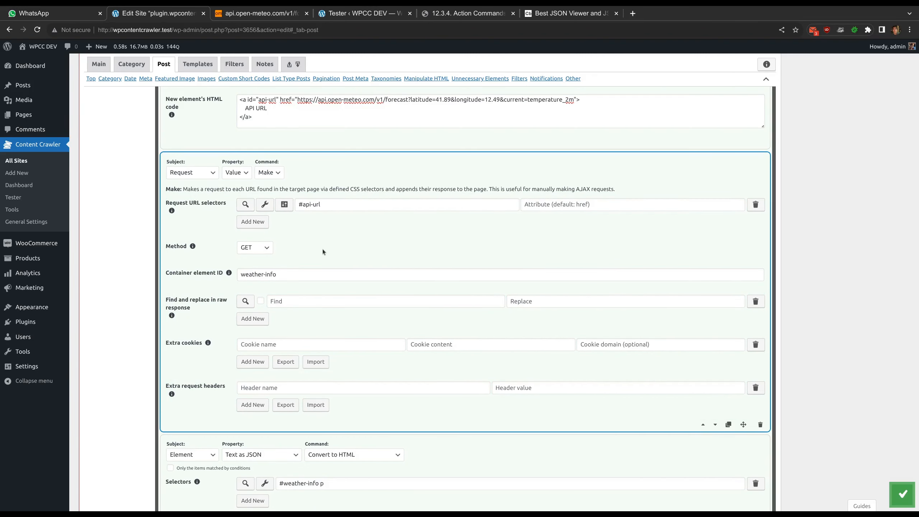
pyautogui.scroll(-1, 323, 249)
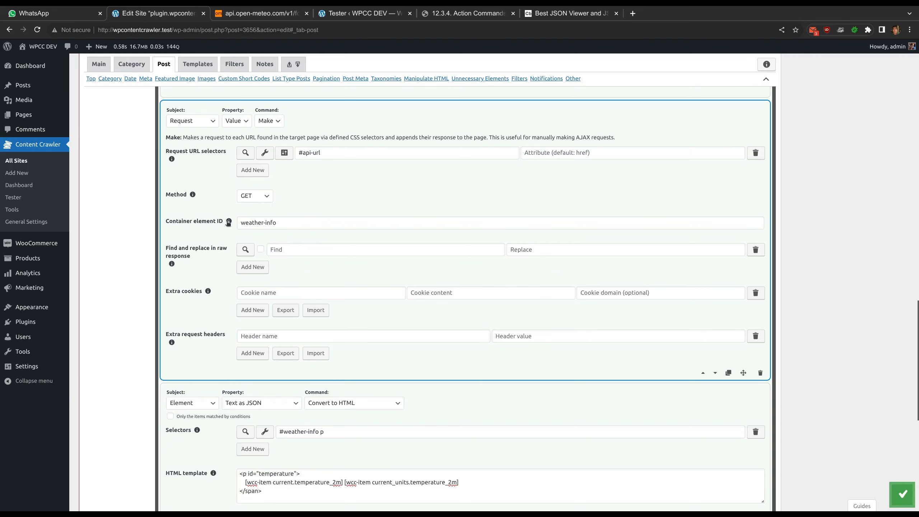
pyautogui.tripleClick(274, 223)
pyautogui.click(305, 214)
# Examine the Convert to HTML command's #weather-info p selector and the two temperature_2m paths in its HTML template.
pyautogui.scroll(-3, 303, 216)
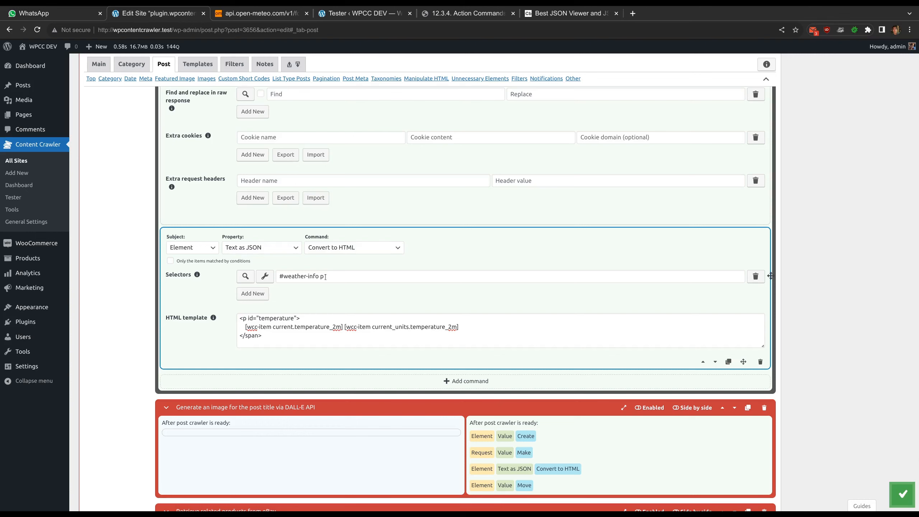
pyautogui.moveTo(325, 277); pyautogui.dragTo(279, 277)
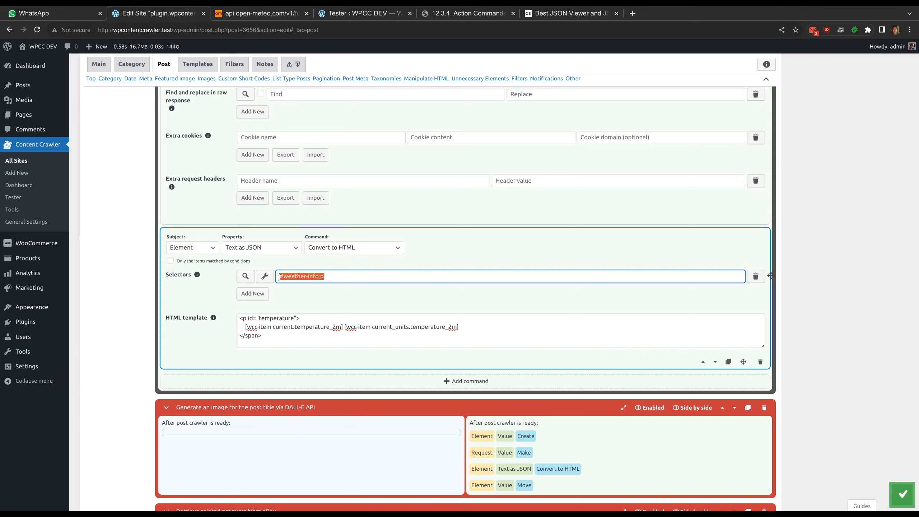
pyautogui.moveTo(279, 277); pyautogui.dragTo(325, 277)
pyautogui.click(325, 296)
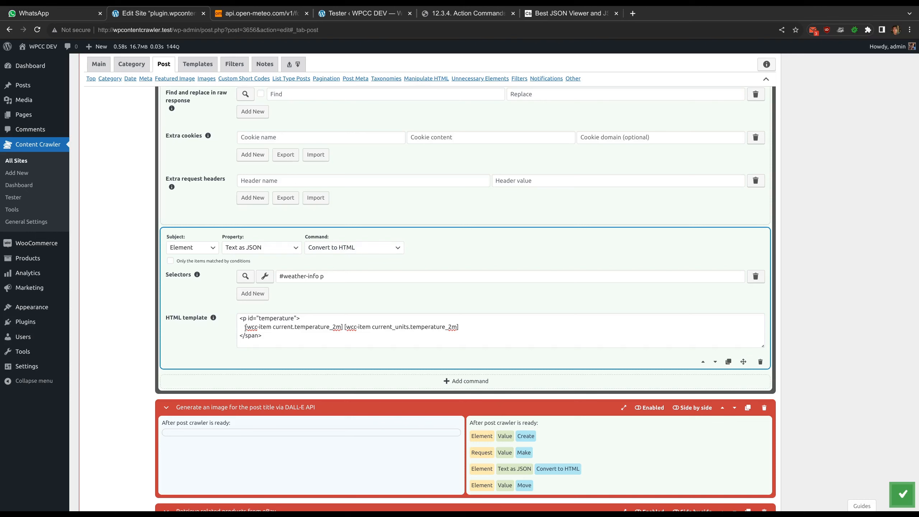
pyautogui.moveTo(273, 327); pyautogui.dragTo(339, 328)
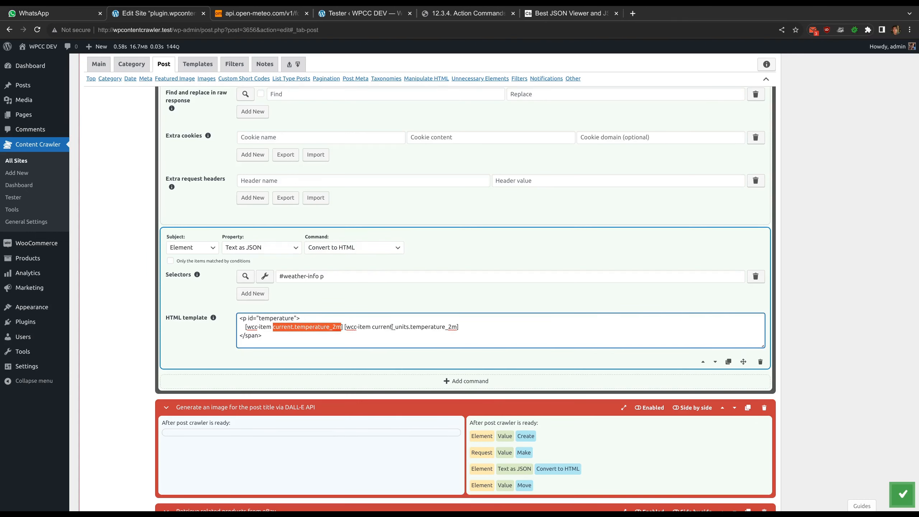
pyautogui.moveTo(372, 327); pyautogui.dragTo(457, 327)
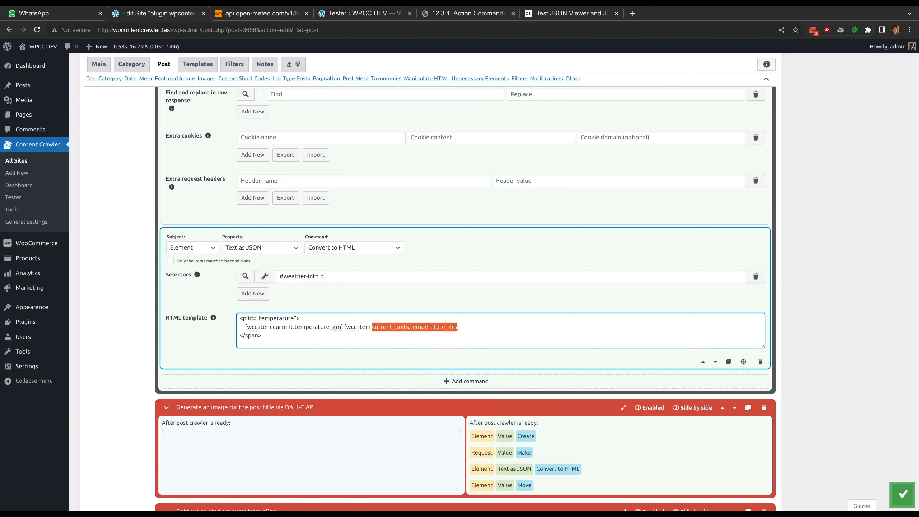
pyautogui.click(457, 327)
# Look up the current_units.temperature_2m and current.temperature_2m values in the JSON viewer.
pyautogui.click(534, 13)
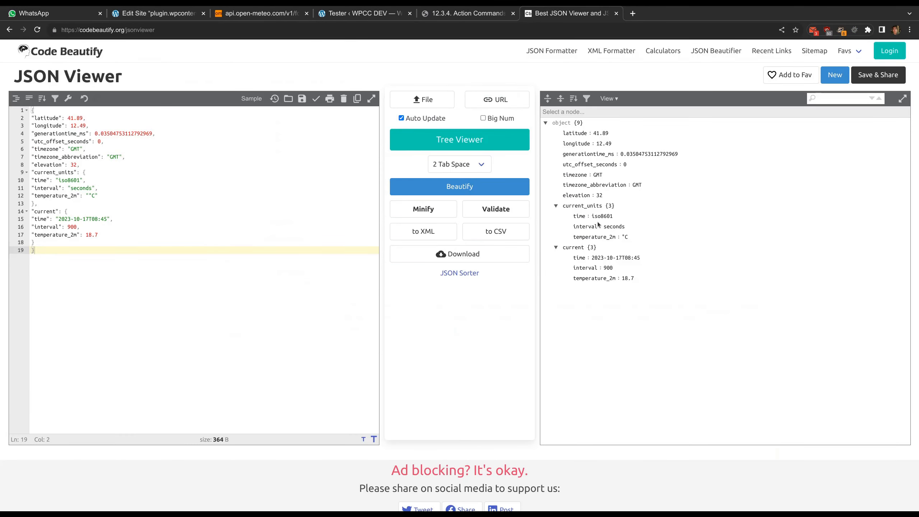
pyautogui.click(623, 237)
pyautogui.click(624, 277)
pyautogui.moveTo(630, 276); pyautogui.dragTo(639, 279)
pyautogui.click(639, 279)
# Return to the site settings and open the visual inspector for the #weather-info p selector to examine the API response.
pyautogui.click(181, 16)
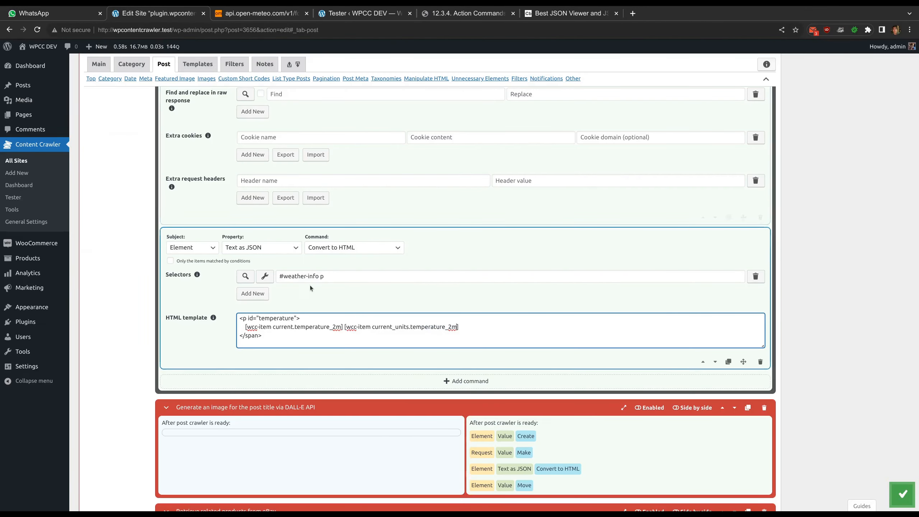
pyautogui.click(267, 276)
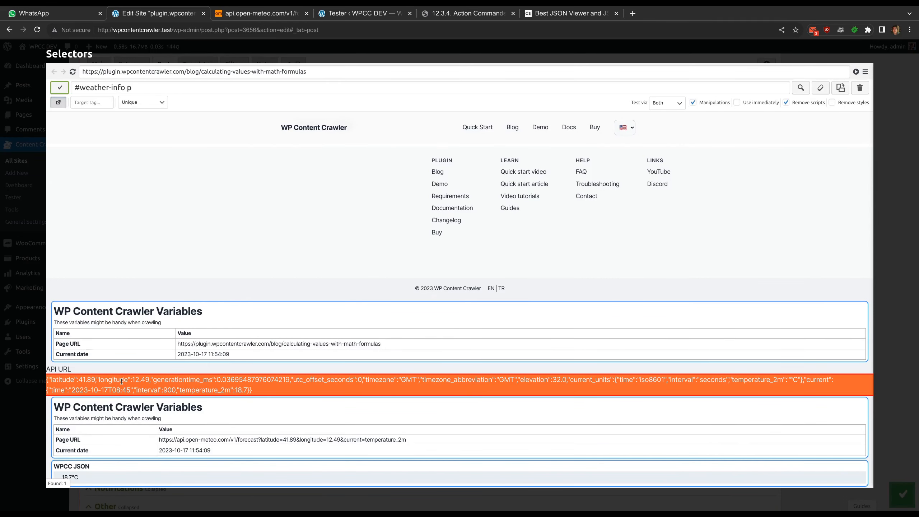
# Pick the converted temperature element in the visual inspector and look up its temperature ID in the Convert to HTML template.
pyautogui.click(89, 476)
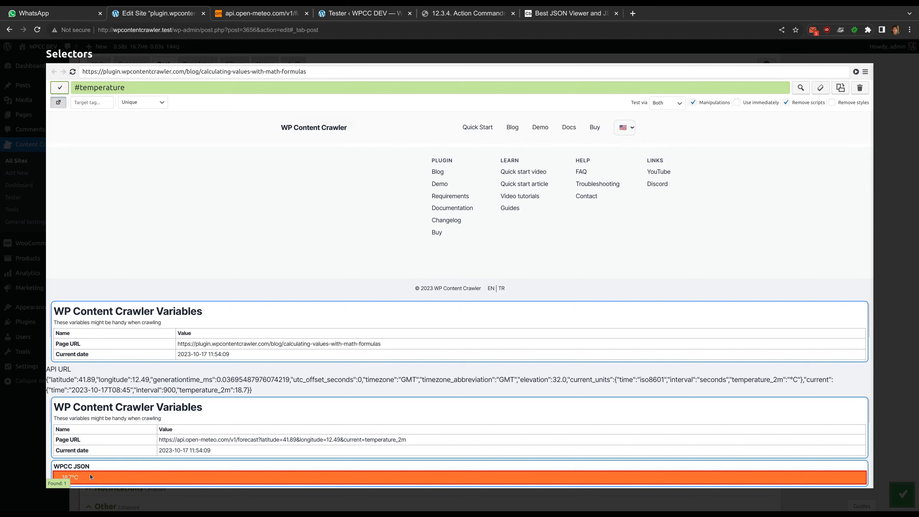
pyautogui.click(302, 54)
pyautogui.scroll(10, 302, 320)
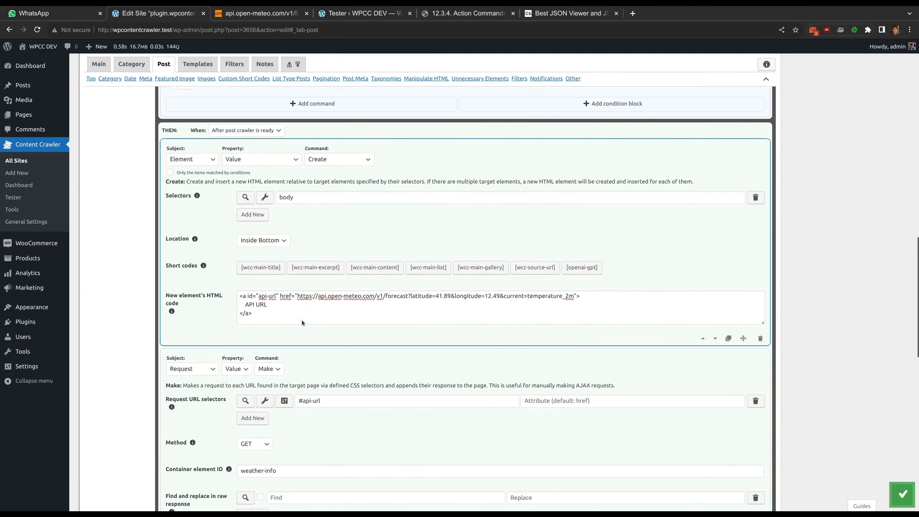
pyautogui.scroll(-10, 302, 320)
pyautogui.doubleClick(263, 321)
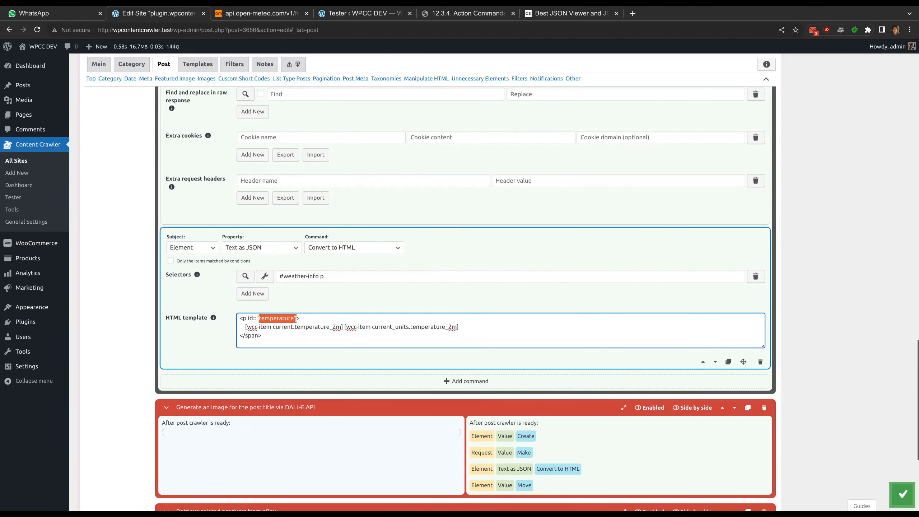
# Examine the #temperature selector and its text attribute among the post content selectors.
pyautogui.scroll(20, 265, 322)
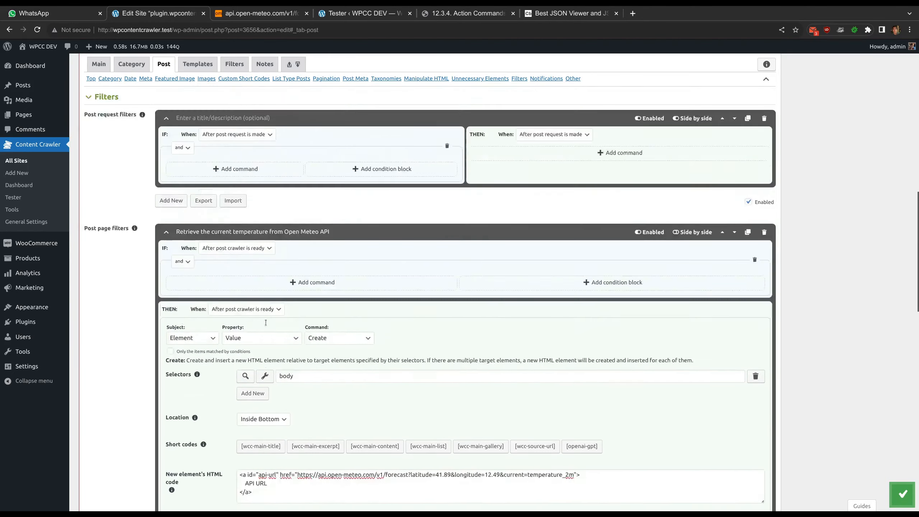
pyautogui.scroll(1, 266, 322)
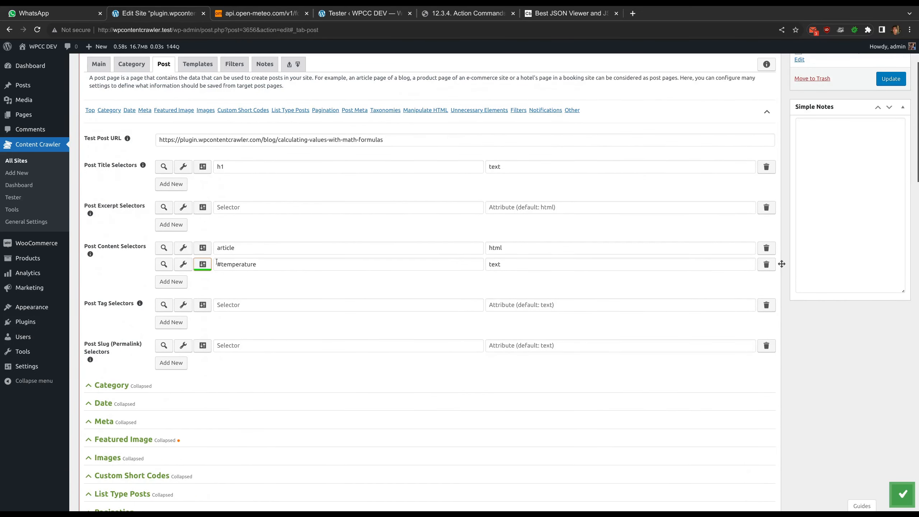
pyautogui.moveTo(216, 264); pyautogui.dragTo(269, 262)
pyautogui.click(268, 280)
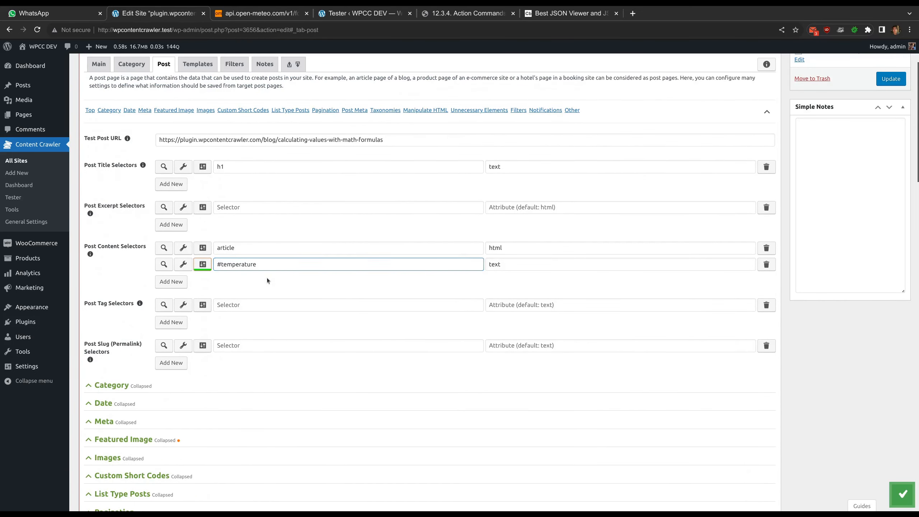
# Examine the template and current test data in the #temperature selector's options, and test the selector.
pyautogui.click(206, 267)
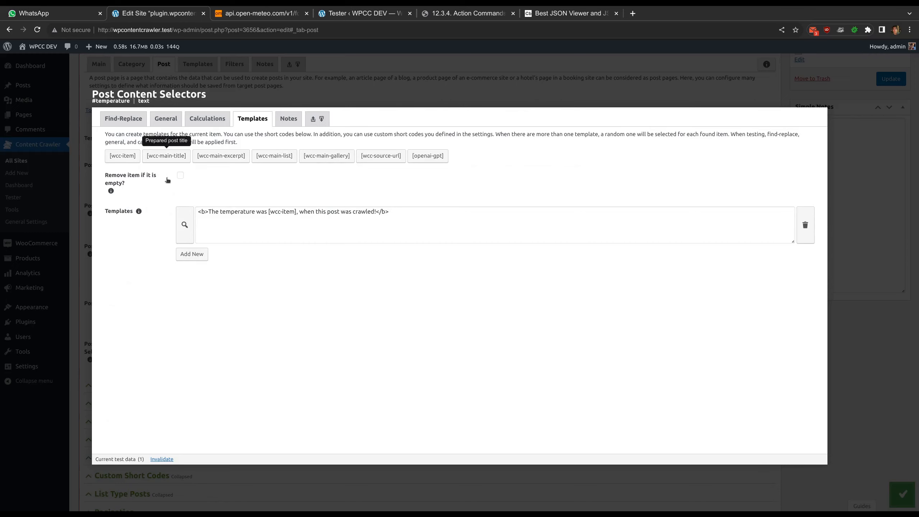
pyautogui.moveTo(216, 461)
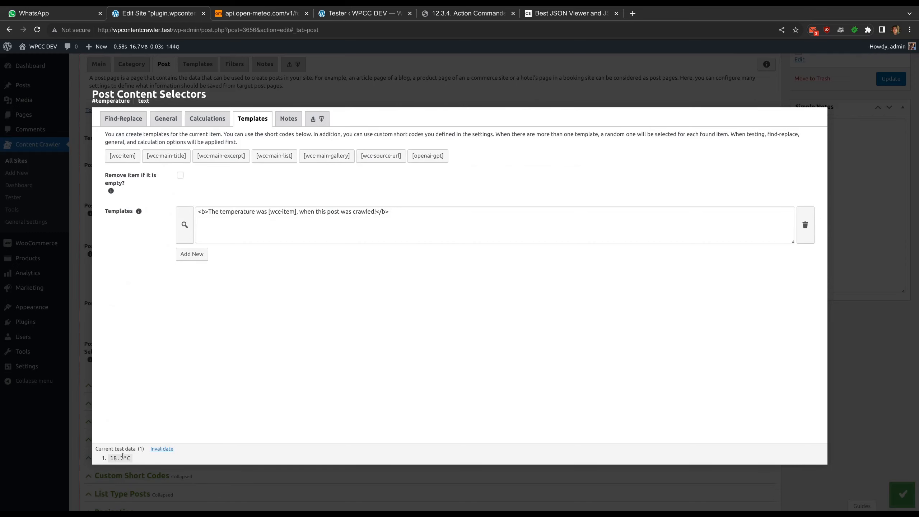
pyautogui.moveTo(109, 458); pyautogui.dragTo(129, 459)
pyautogui.click(133, 461)
pyautogui.press('Escape')
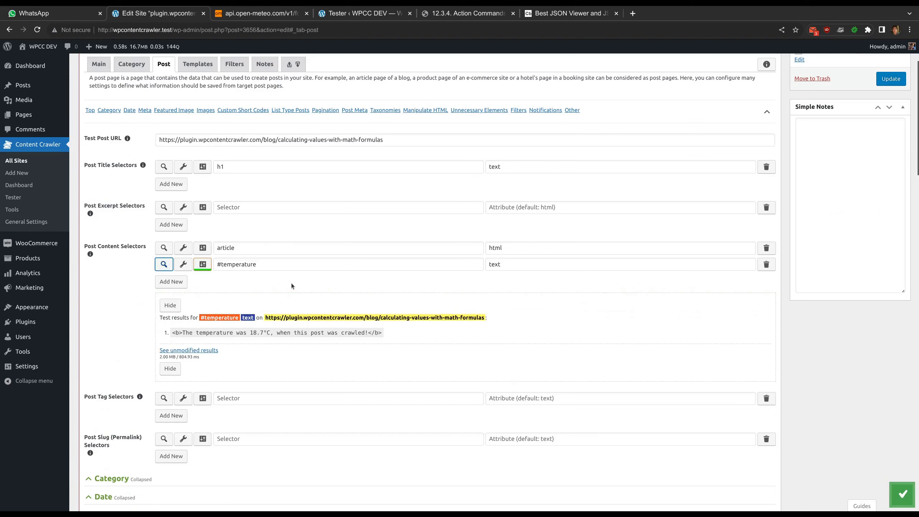
# Save the site settings and rerun the recent Post Page test for plugin.wpcontentcrawler.com in the Site Tester.
pyautogui.middleClick(340, 14)
pyautogui.click(903, 493)
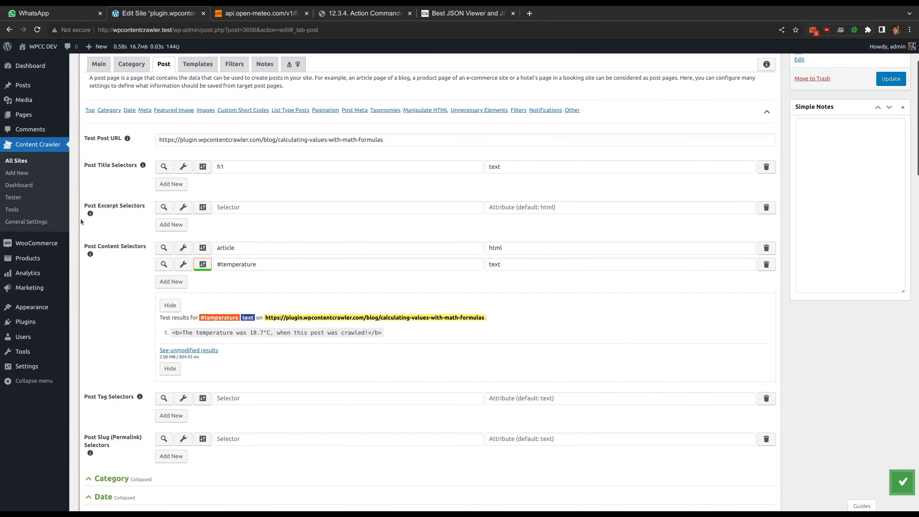
pyautogui.middleClick(13, 197)
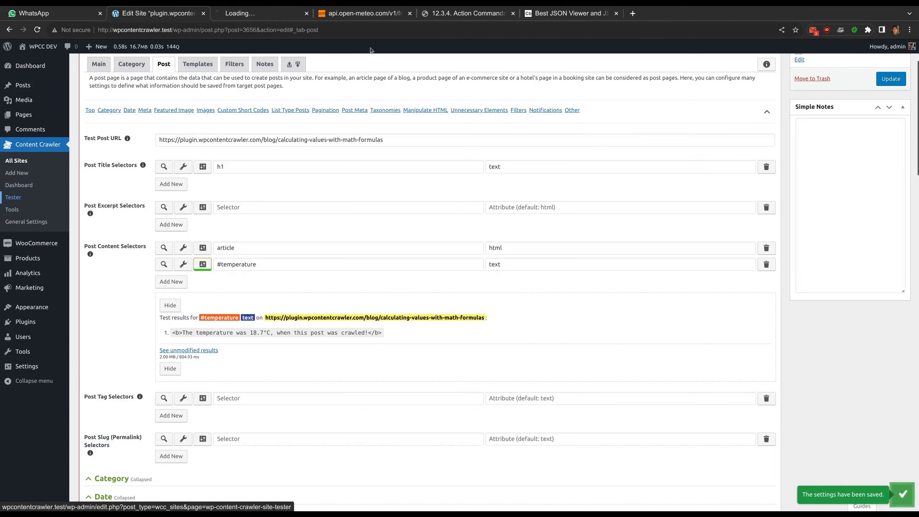
pyautogui.click(266, 13)
pyautogui.click(105, 133)
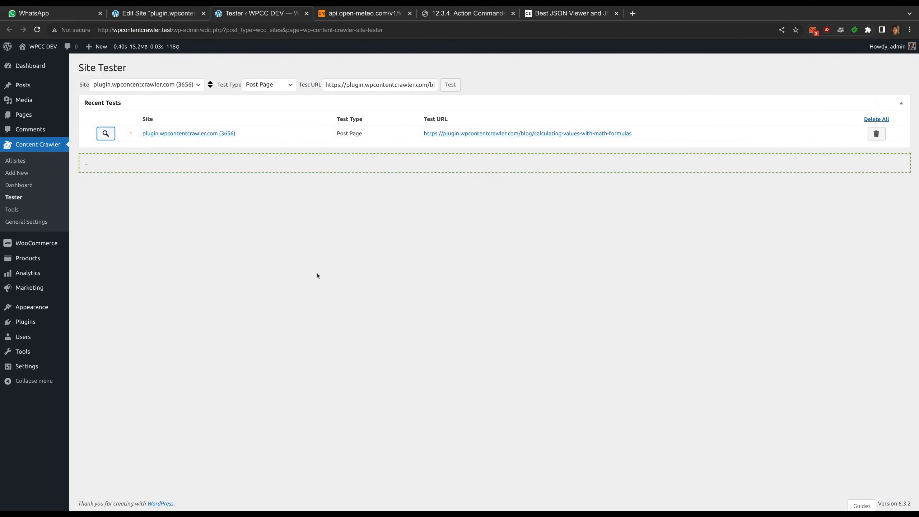
# Examine the temperature sentence at the end of the tested post's content.
pyautogui.scroll(-10, 313, 286)
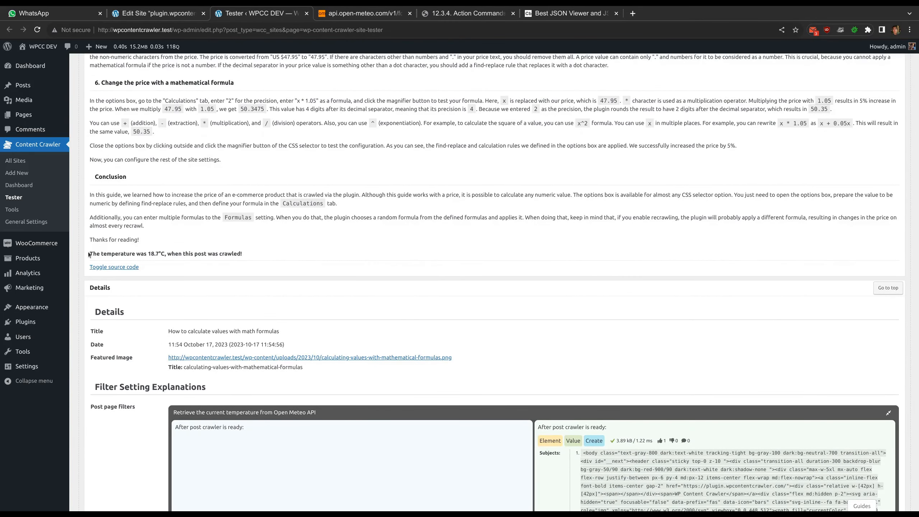
pyautogui.moveTo(88, 255); pyautogui.dragTo(250, 253)
pyautogui.click(250, 252)
pyautogui.scroll(-7, 250, 252)
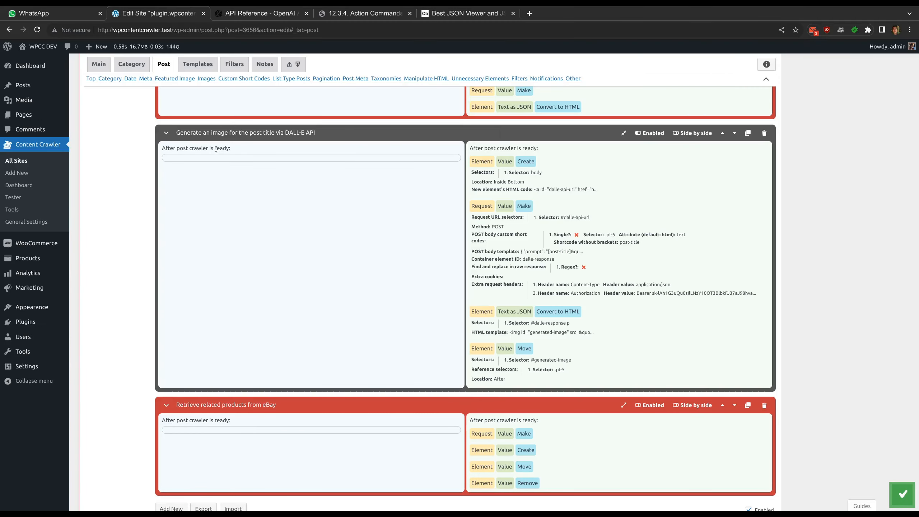
# Review the DALL-E image filter and view its generated image on the post page through the Featured Image selector's visual inspector.
pyautogui.moveTo(178, 134); pyautogui.dragTo(315, 138)
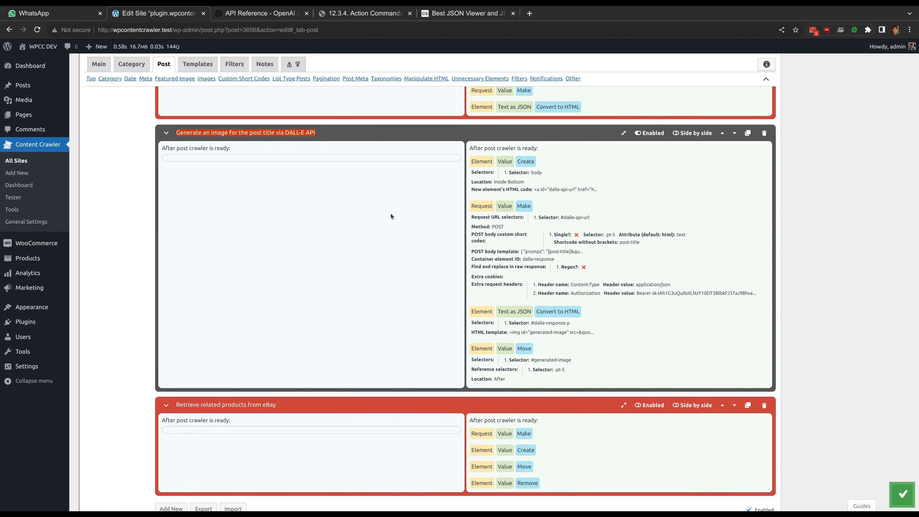
pyautogui.scroll(20, 393, 208)
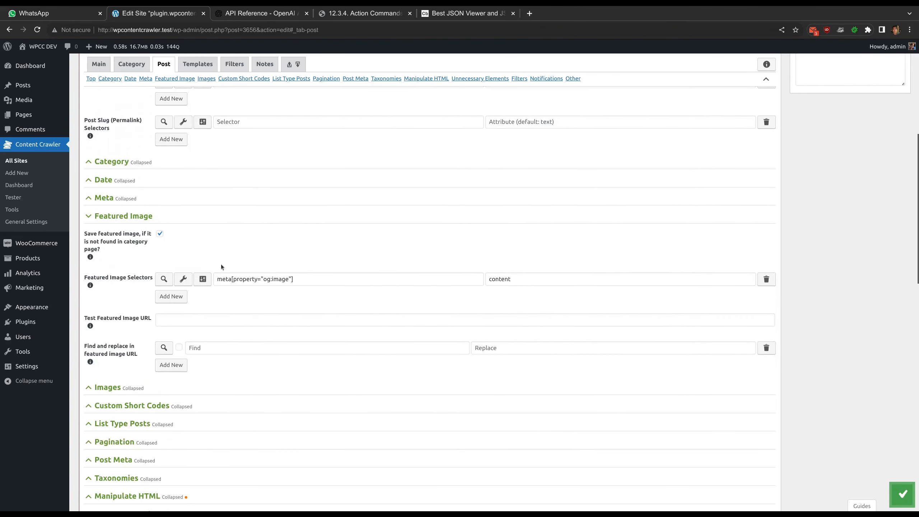
pyautogui.click(183, 278)
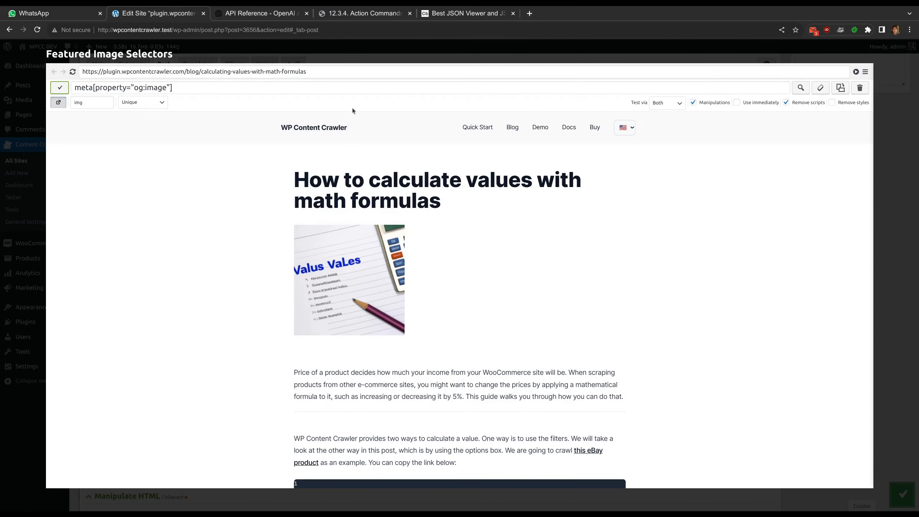
pyautogui.click(350, 54)
pyautogui.scroll(-15, 421, 258)
pyautogui.scroll(-4, 421, 258)
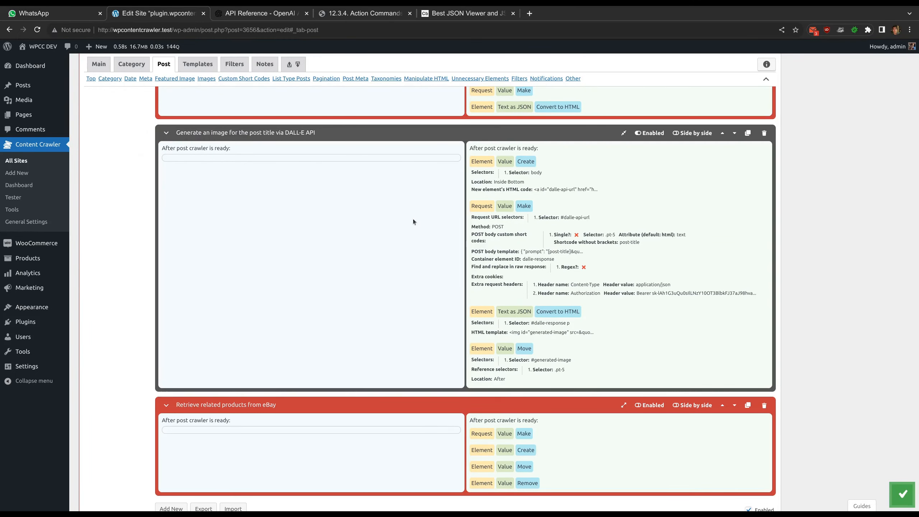
# Examine the Create image endpoint and its example request body in the OpenAI API reference.
pyautogui.click(268, 16)
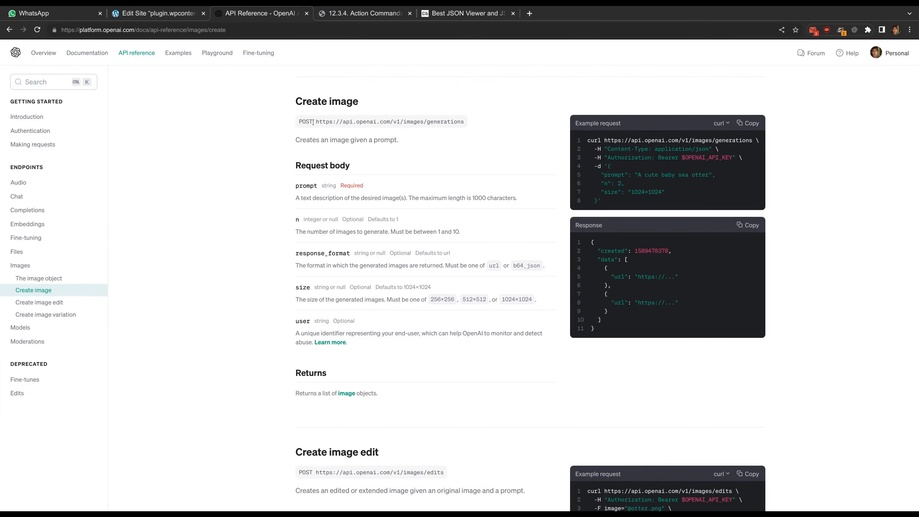
pyautogui.moveTo(299, 122); pyautogui.dragTo(463, 126)
pyautogui.click(462, 127)
pyautogui.moveTo(608, 169); pyautogui.dragTo(598, 202)
pyautogui.click(495, 146)
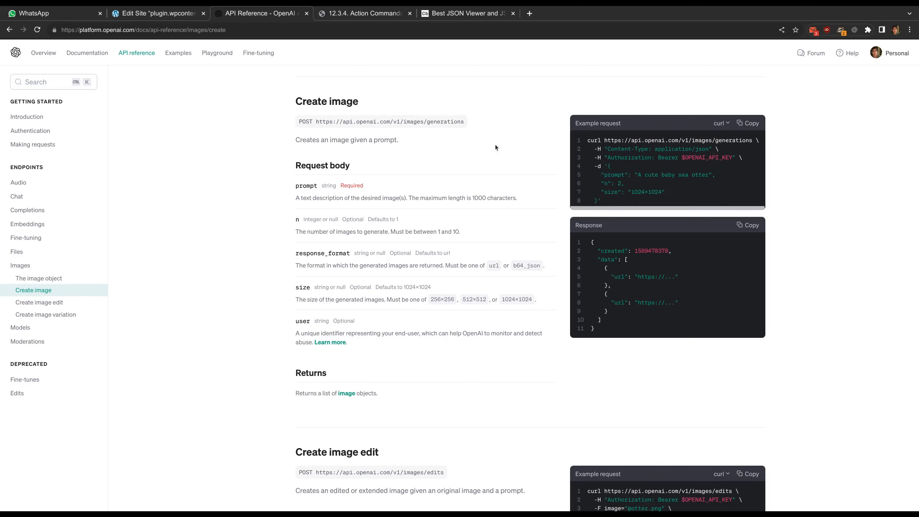
# Return to the site settings, expand the DALL-E filter and examine the Create command's dalle-api-url ID and API link.
pyautogui.hotkey('ctrl', 'shift', 'Tab')
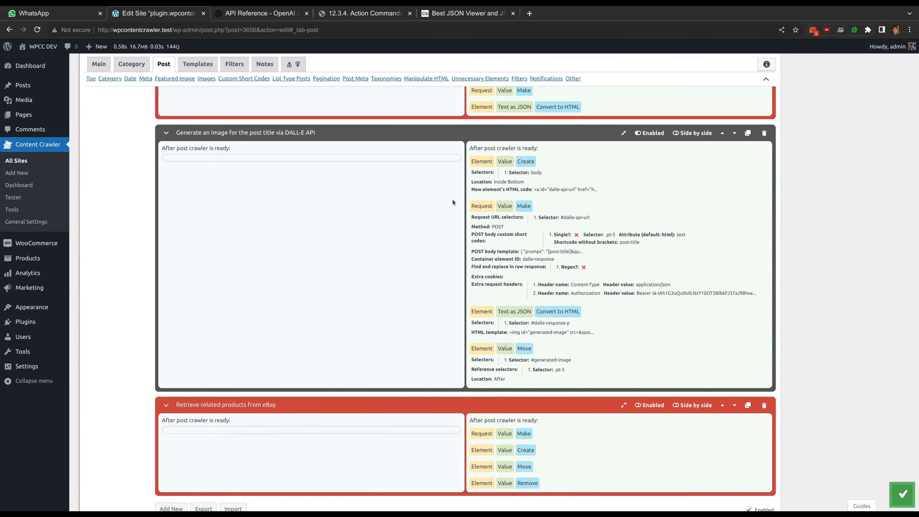
pyautogui.click(219, 131)
pyautogui.scroll(-3, 441, 222)
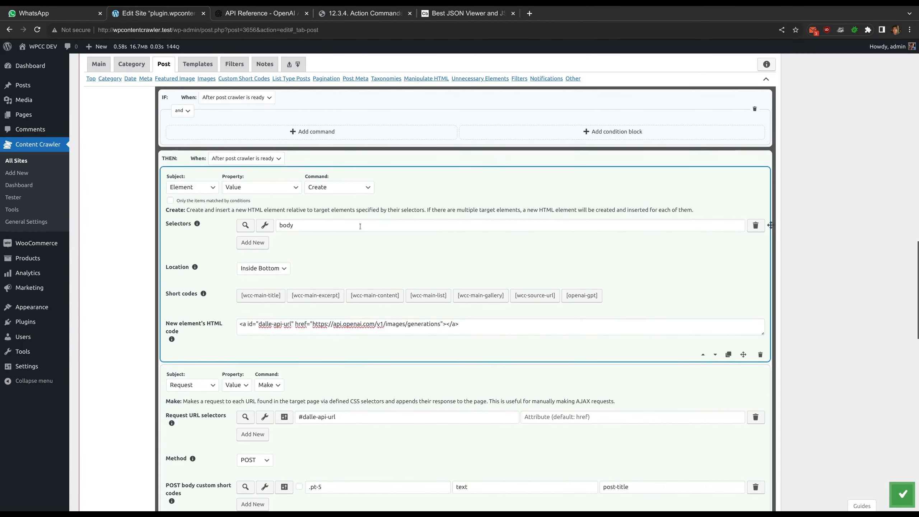
pyautogui.scroll(-3, 360, 226)
pyautogui.moveTo(259, 272); pyautogui.dragTo(291, 272)
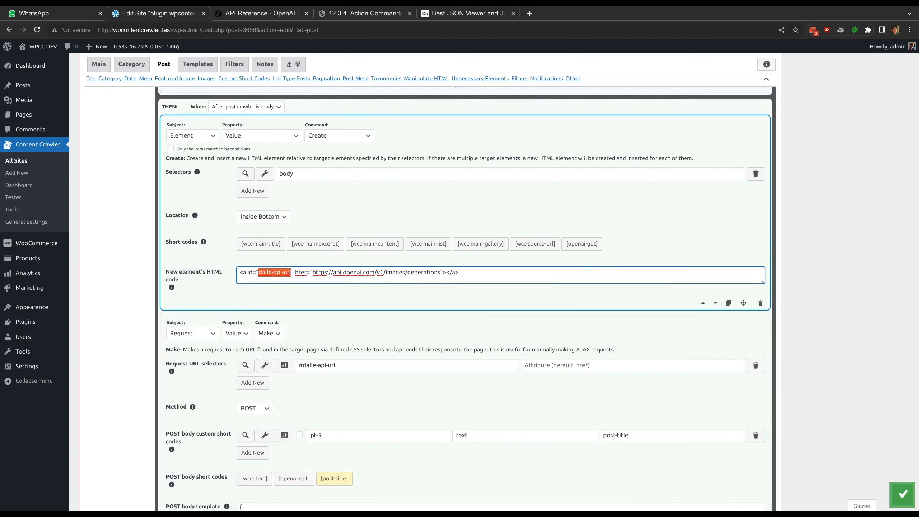
pyautogui.moveTo(441, 272); pyautogui.dragTo(312, 272)
pyautogui.click(369, 299)
# Examine the Make request command's #dalle-api-url selector and its post-title custom short code for the POST body.
pyautogui.scroll(-4, 370, 300)
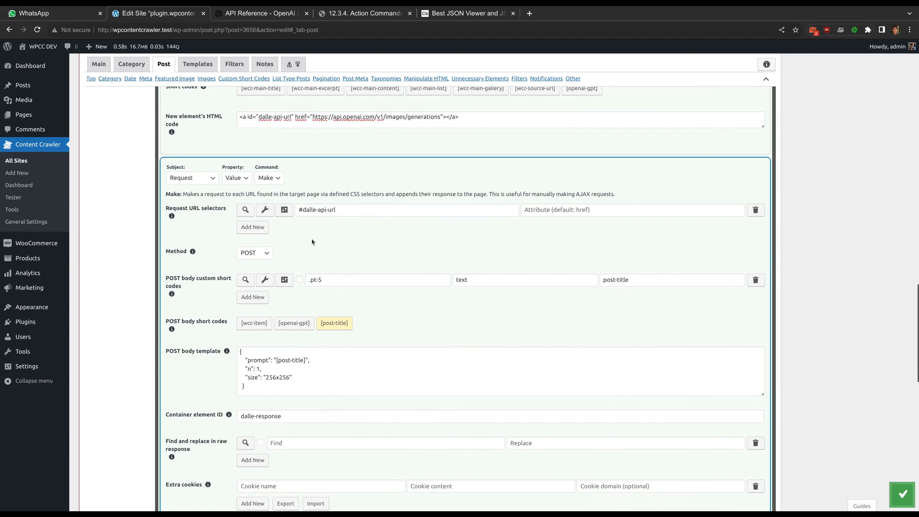
pyautogui.scroll(-1, 269, 180)
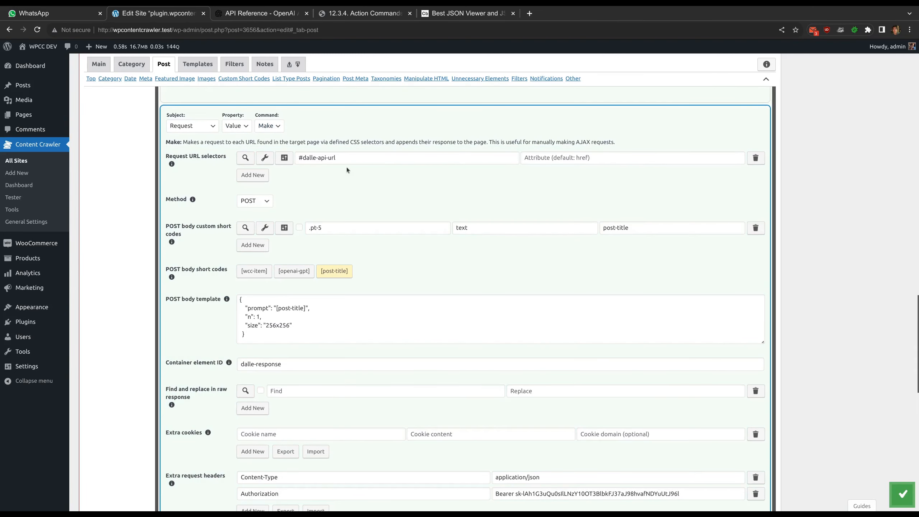
pyautogui.moveTo(346, 158); pyautogui.dragTo(292, 160)
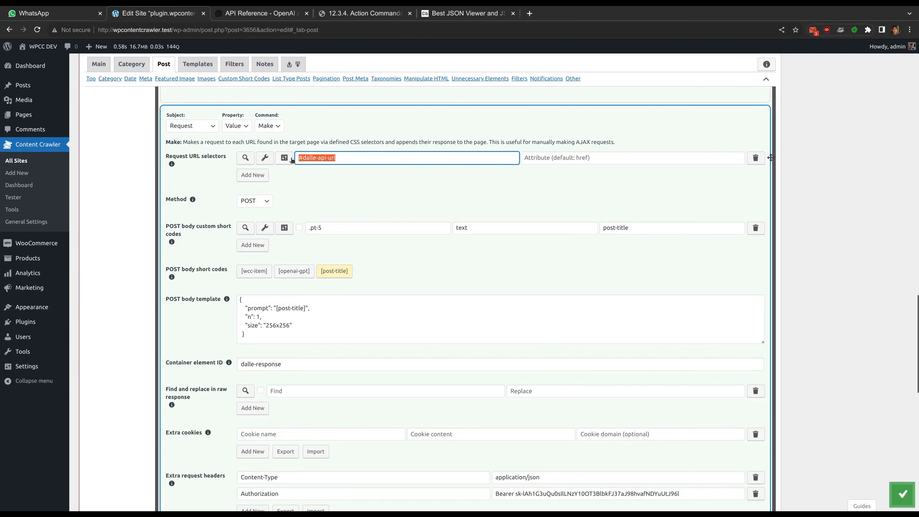
pyautogui.click(296, 163)
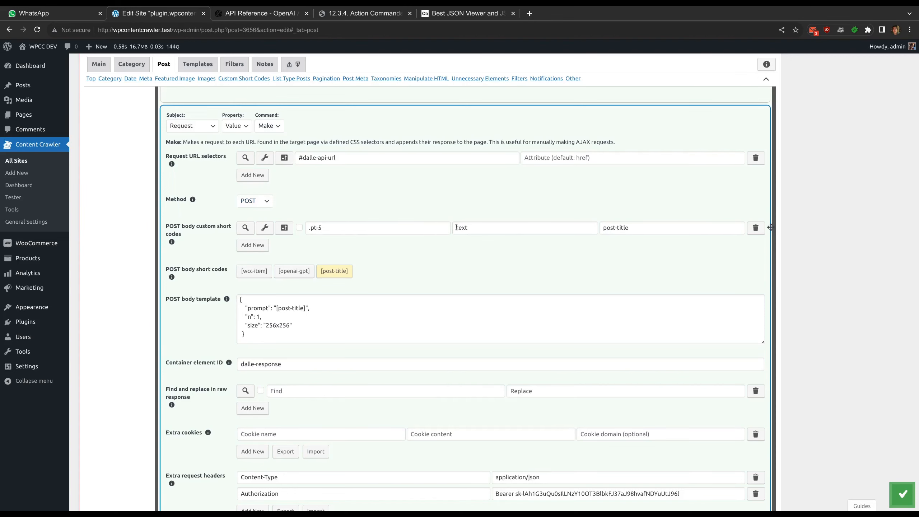
pyautogui.moveTo(636, 228); pyautogui.dragTo(598, 254)
pyautogui.click(598, 255)
# Examine the POST body template with its [post-title] prompt and the dalle-response container element ID.
pyautogui.scroll(-1, 362, 255)
pyautogui.moveTo(239, 247); pyautogui.dragTo(274, 288)
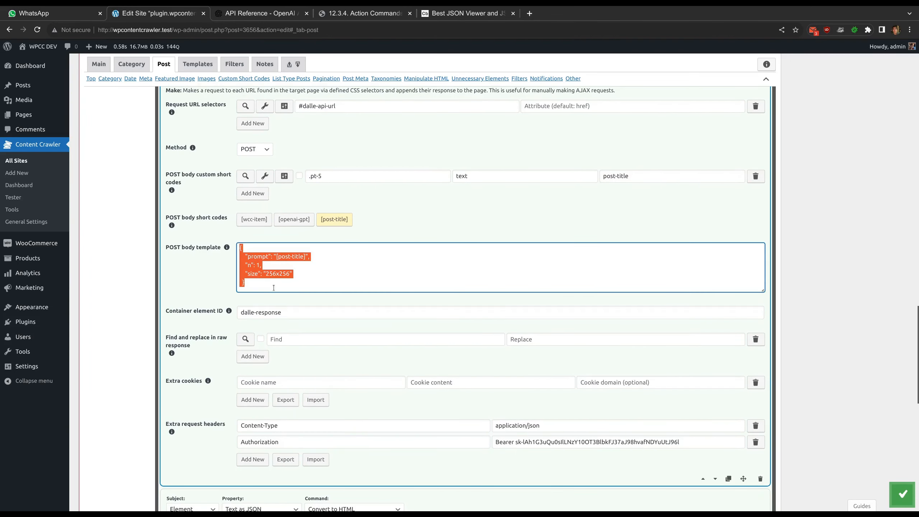
pyautogui.click(225, 277)
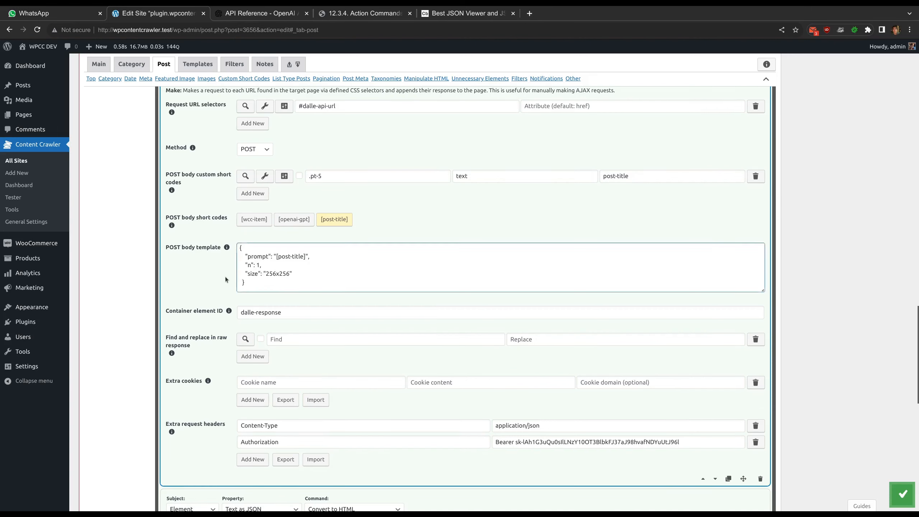
pyautogui.moveTo(277, 255); pyautogui.dragTo(306, 257)
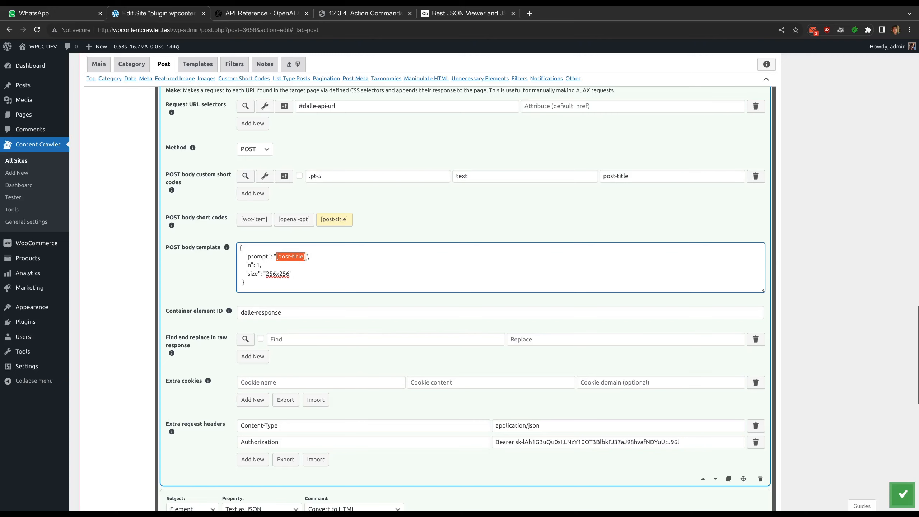
pyautogui.click(218, 274)
pyautogui.click(201, 310)
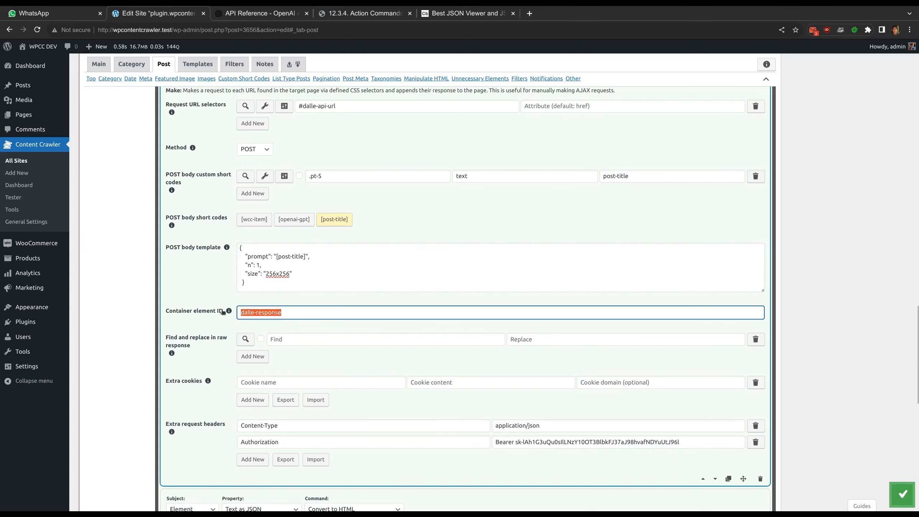
pyautogui.click(319, 325)
# Examine the extra Content-Type and Authorization headers of the DALL-E request.
pyautogui.scroll(-1, 309, 328)
pyautogui.moveTo(283, 373); pyautogui.dragTo(414, 396)
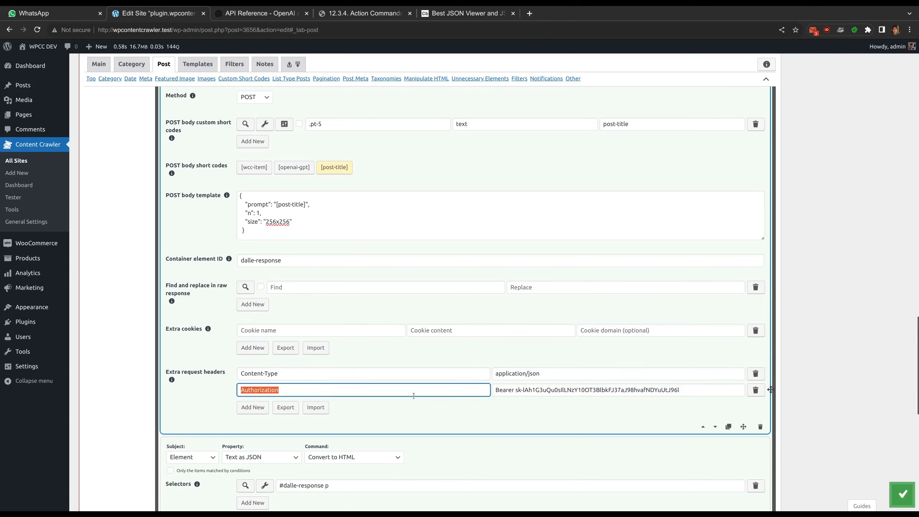
pyautogui.moveTo(497, 393); pyautogui.dragTo(680, 394)
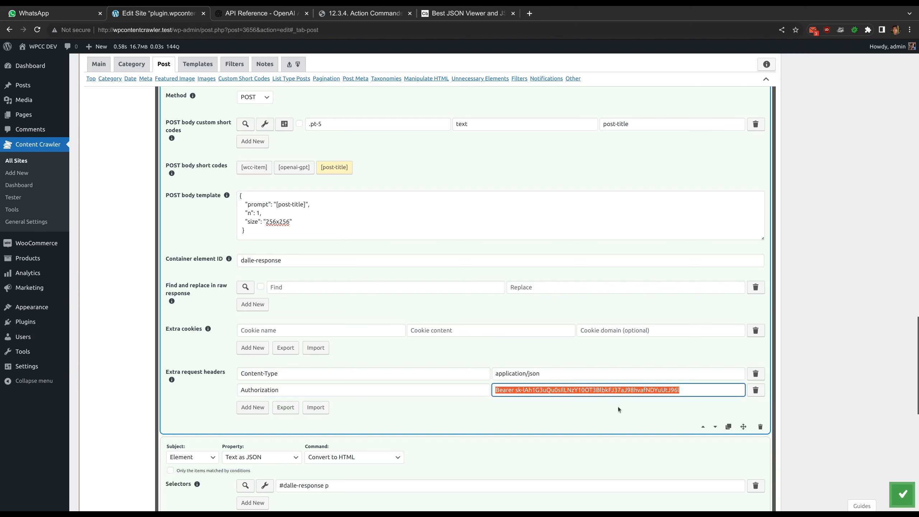
pyautogui.click(502, 407)
# Examine the Convert to HTML command's #dalle-response p selector against the Make request command's container element ID.
pyautogui.scroll(-4, 349, 342)
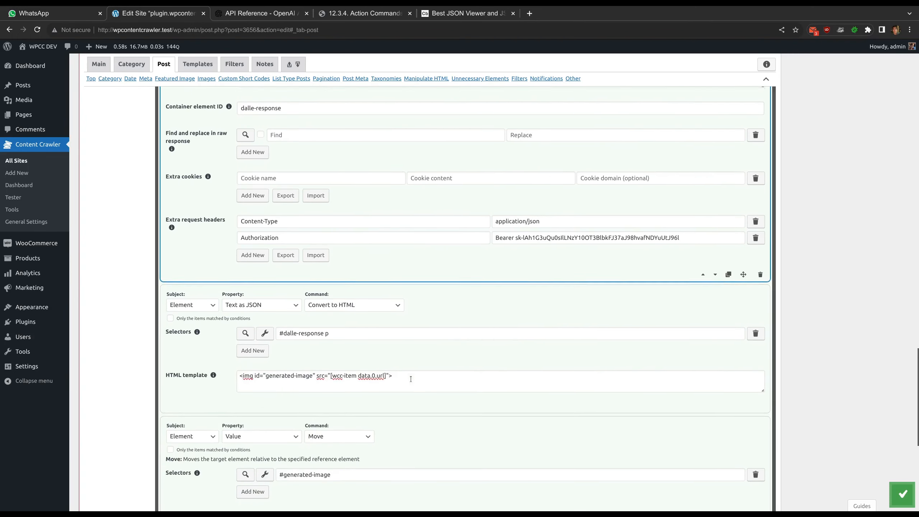
pyautogui.click(331, 330)
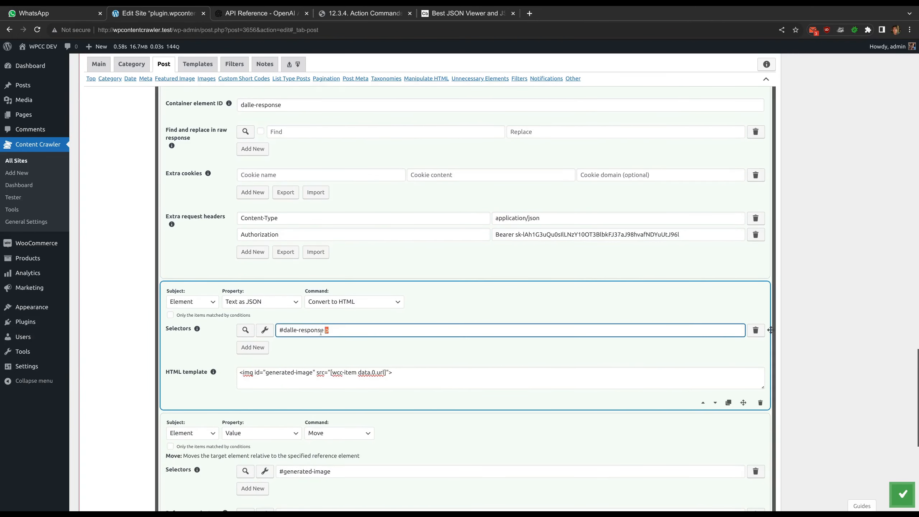
pyautogui.hotkey('ctrl', 'a')
pyautogui.scroll(3, 315, 344)
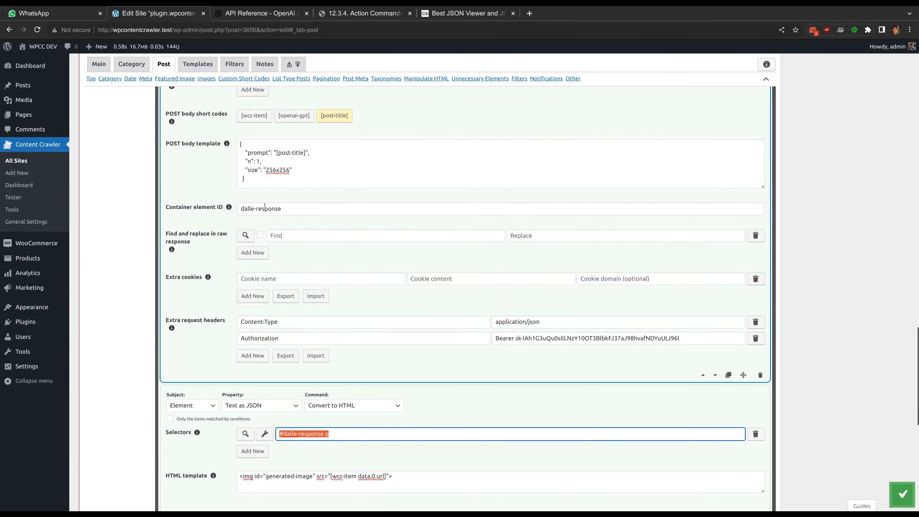
pyautogui.moveTo(239, 207); pyautogui.dragTo(282, 208)
pyautogui.scroll(-3, 283, 208)
pyautogui.click(320, 346)
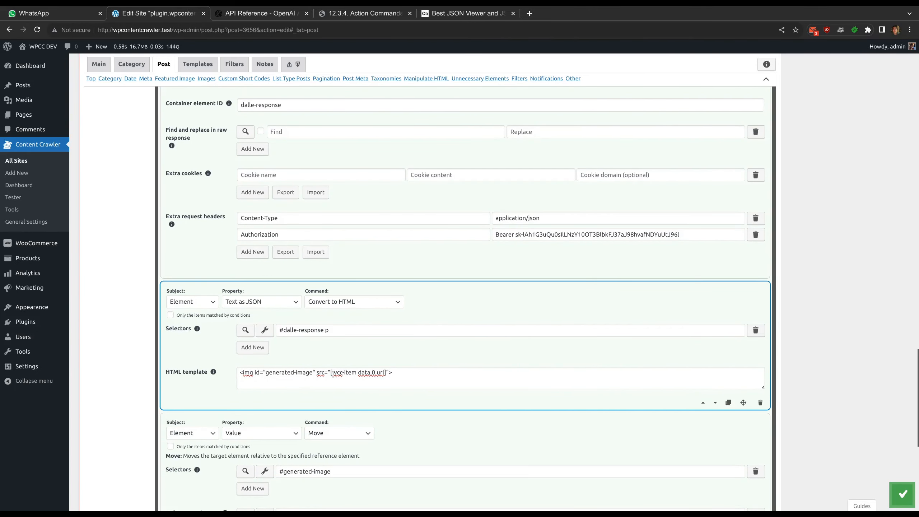
# Compare the HTML template's [wcc-item data.0.url] short code with the data and url fields of OpenAI's Create image response example.
pyautogui.moveTo(331, 373); pyautogui.dragTo(386, 372)
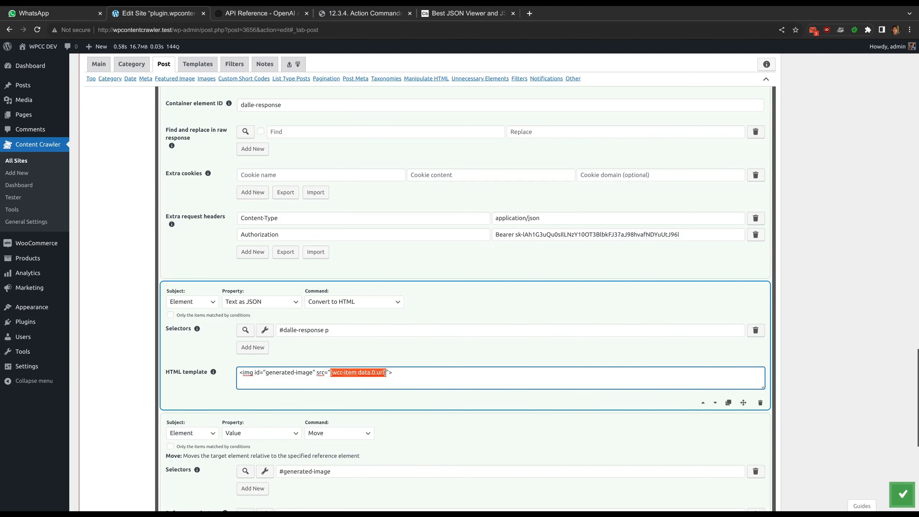
pyautogui.hotkey('ctrl', 'Tab')
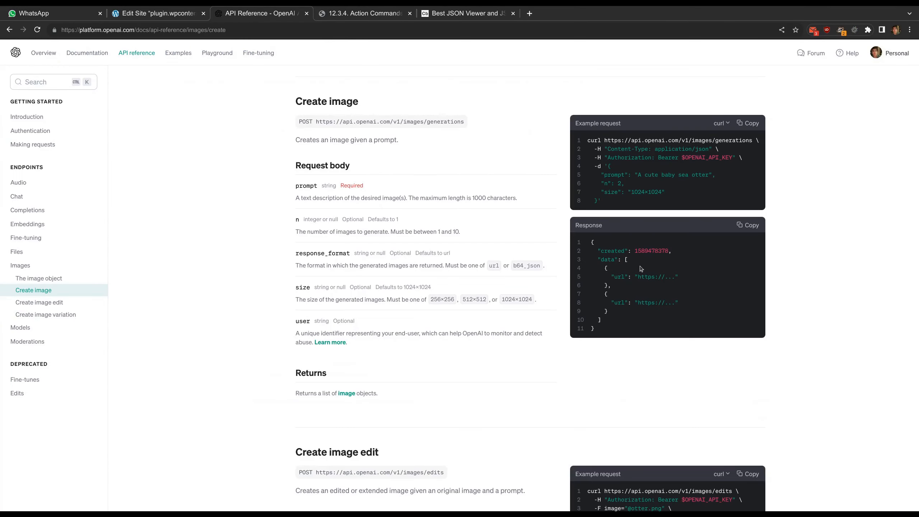
pyautogui.doubleClick(607, 260)
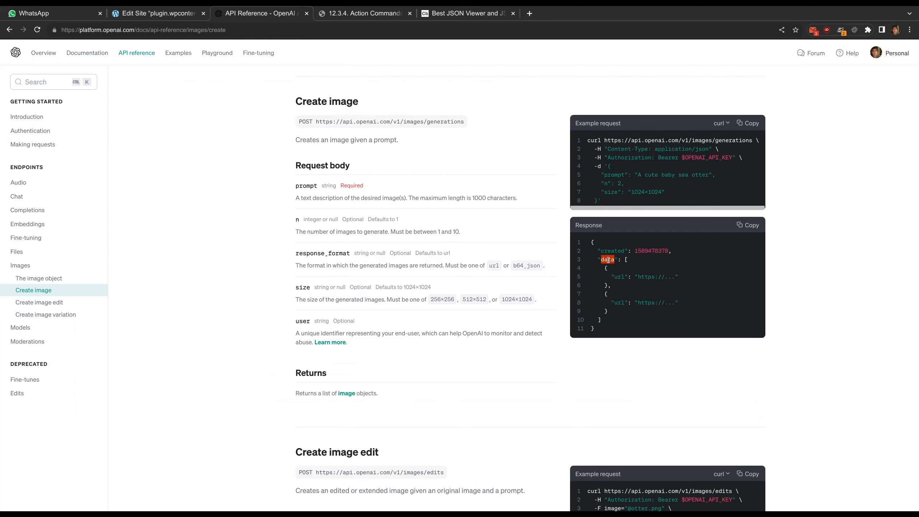
pyautogui.doubleClick(619, 277)
pyautogui.click(153, 15)
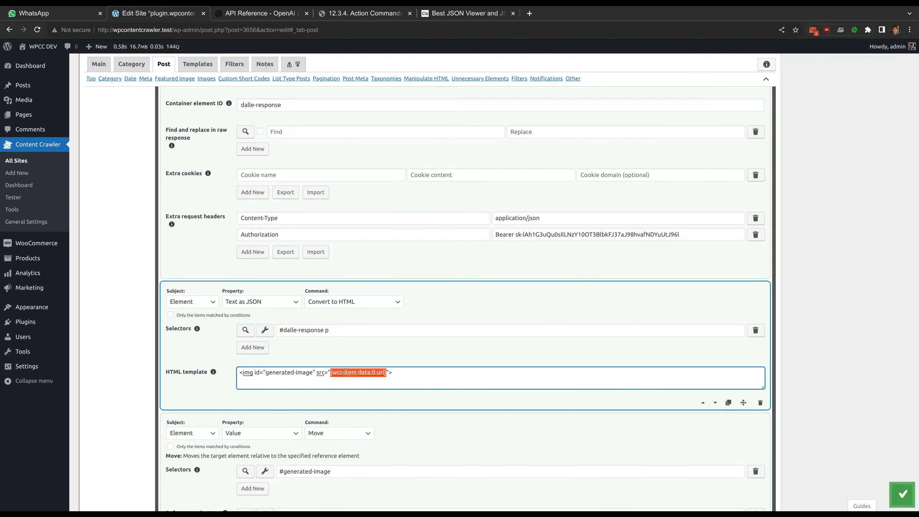
# Examine the index and url parts of data.0.url in the image HTML template.
pyautogui.click(364, 373)
pyautogui.doubleClick(364, 373)
pyautogui.click(380, 374)
pyautogui.doubleClick(381, 374)
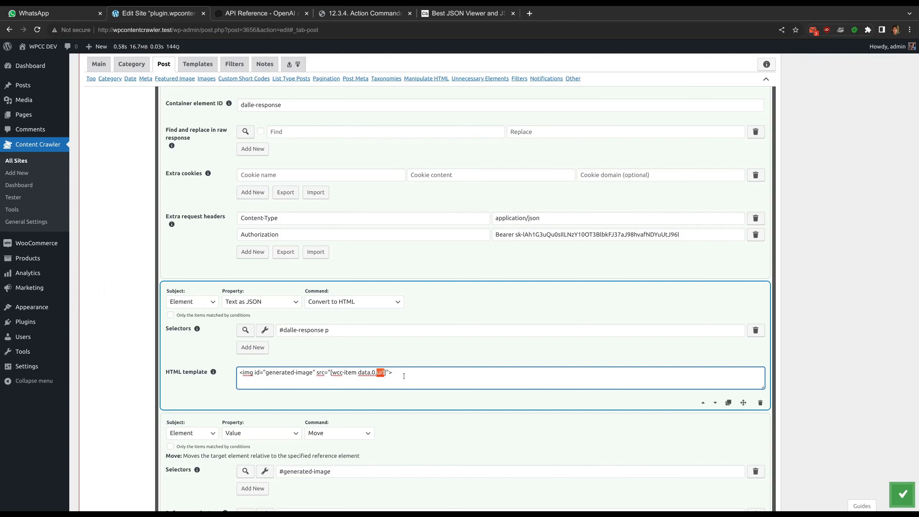
pyautogui.click(404, 375)
pyautogui.click(401, 392)
# Examine the Move command's #generated-image selector against the template's image ID, plus its .pt-5 reference selector and location.
pyautogui.scroll(-2, 401, 392)
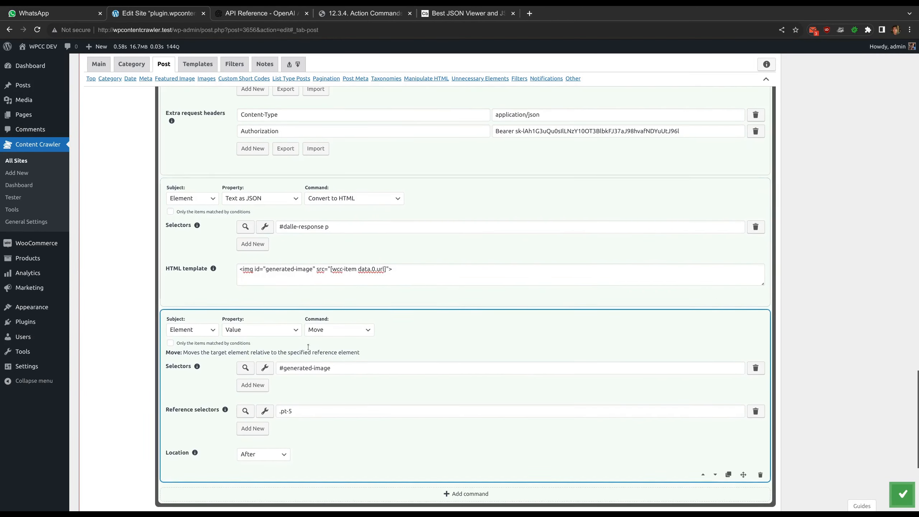
pyautogui.scroll(-1, 330, 331)
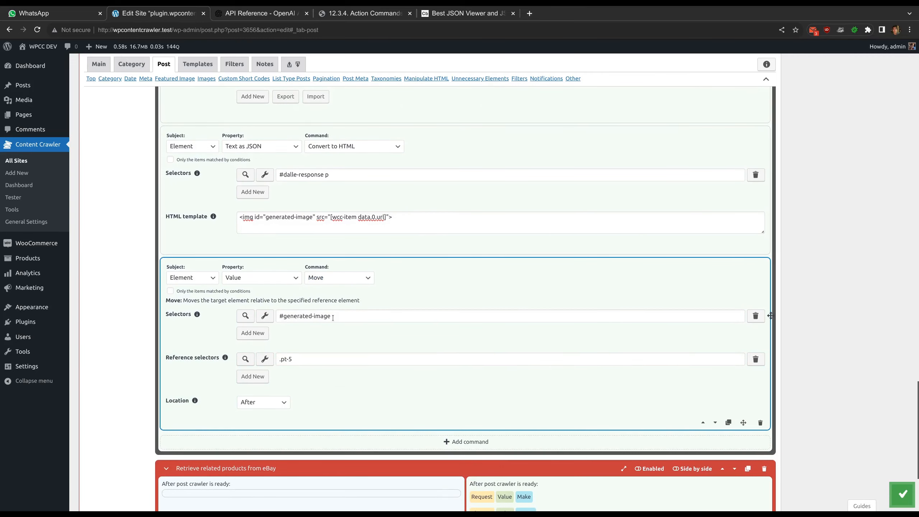
pyautogui.doubleClick(275, 217)
pyautogui.moveTo(313, 217); pyautogui.dragTo(267, 217)
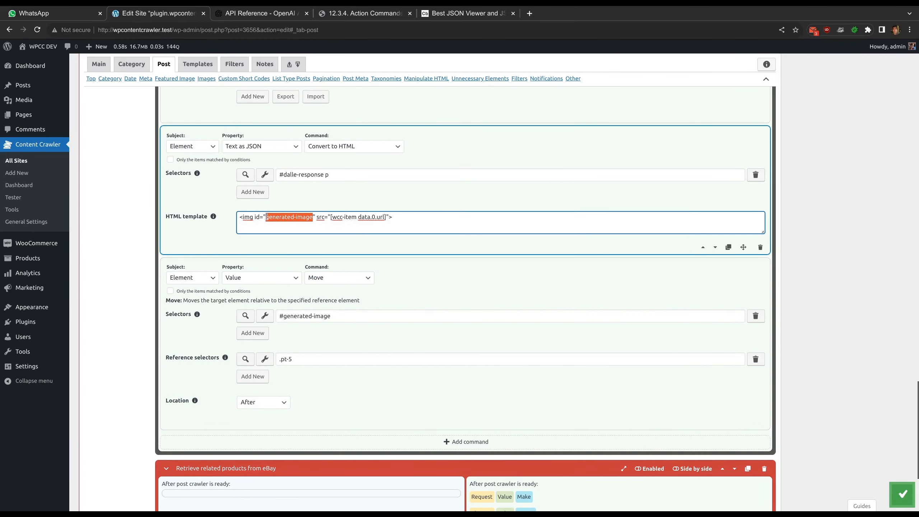
pyautogui.tripleClick(286, 316)
pyautogui.tripleClick(275, 359)
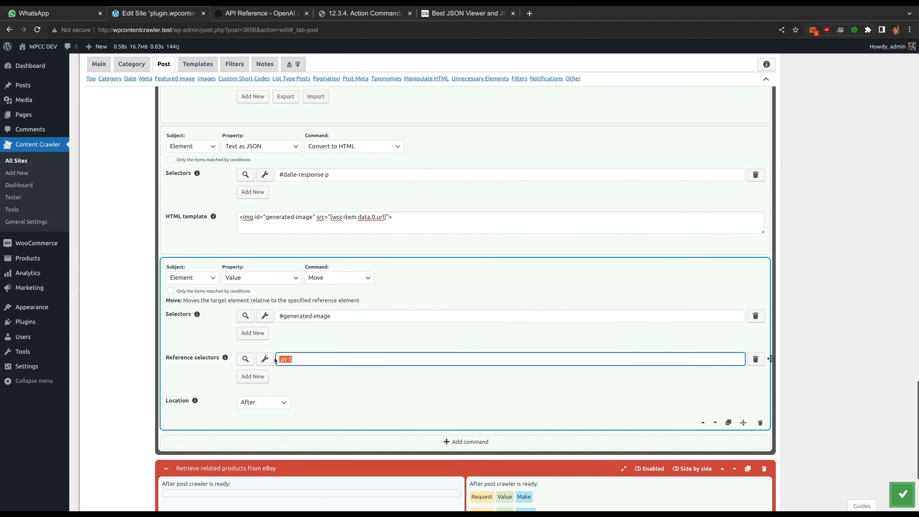
pyautogui.click(304, 344)
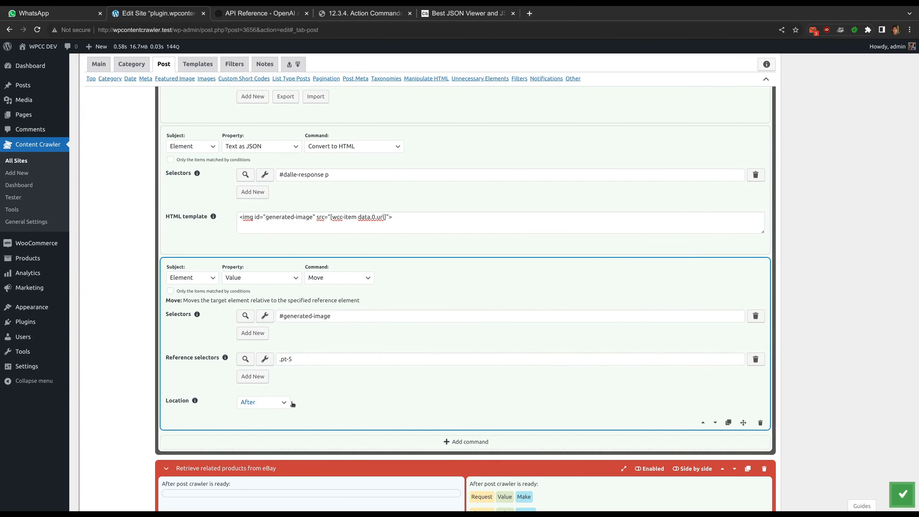
# Pick the generated image below the post title as the featured image with the visual selector and accept the selection.
pyautogui.scroll(15, 332, 396)
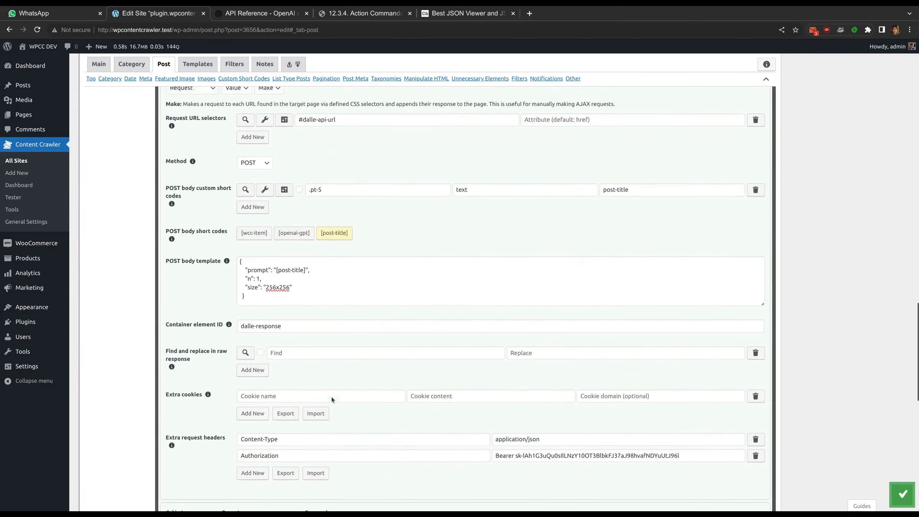
pyautogui.scroll(15, 321, 391)
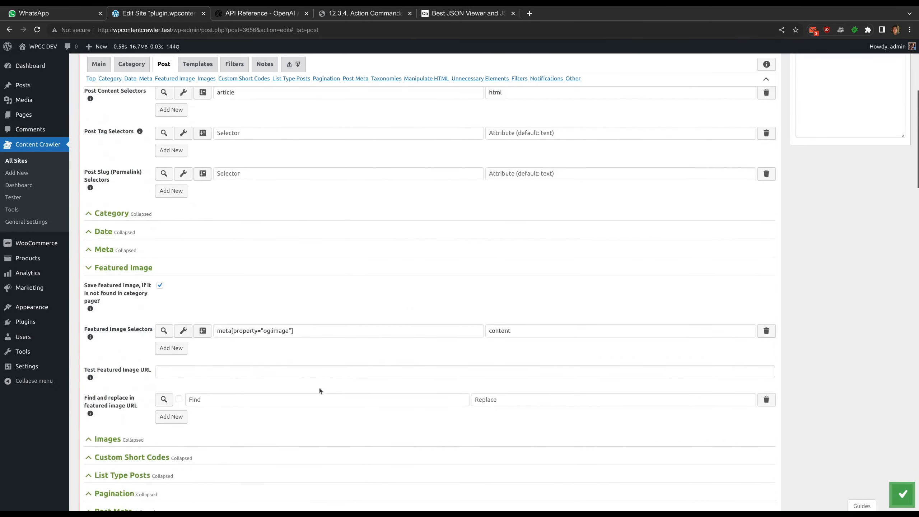
pyautogui.click(184, 330)
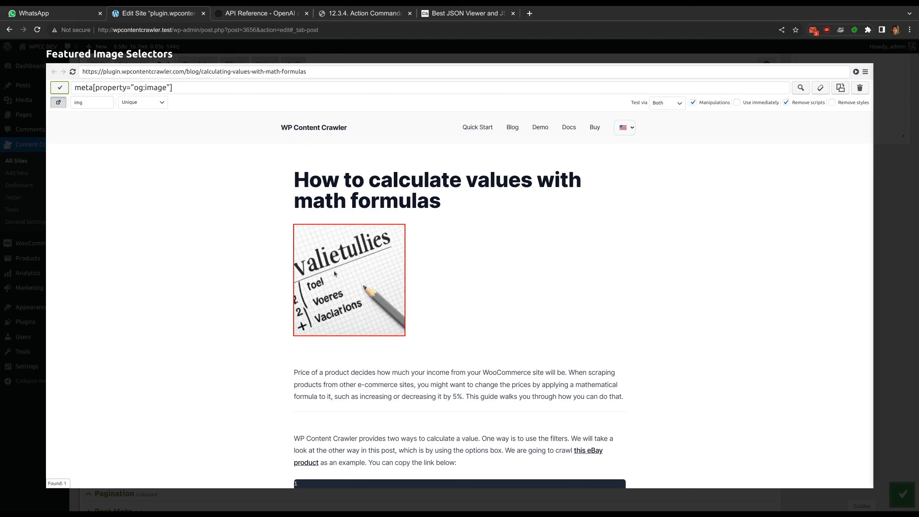
pyautogui.click(334, 271)
pyautogui.click(60, 87)
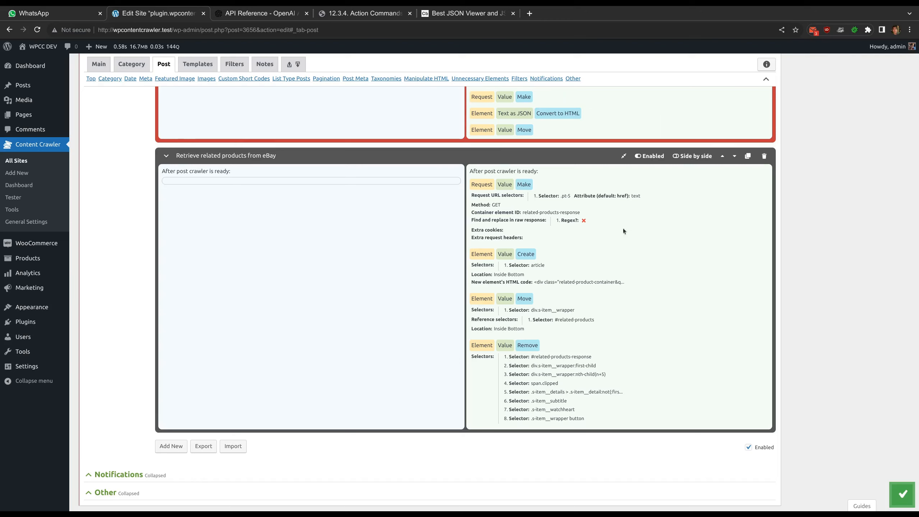
# Preview the test post through the Post Content Selectors visual inspector and examine its Related Products from eBay section.
pyautogui.moveTo(177, 157); pyautogui.dragTo(229, 160)
pyautogui.scroll(20, 297, 237)
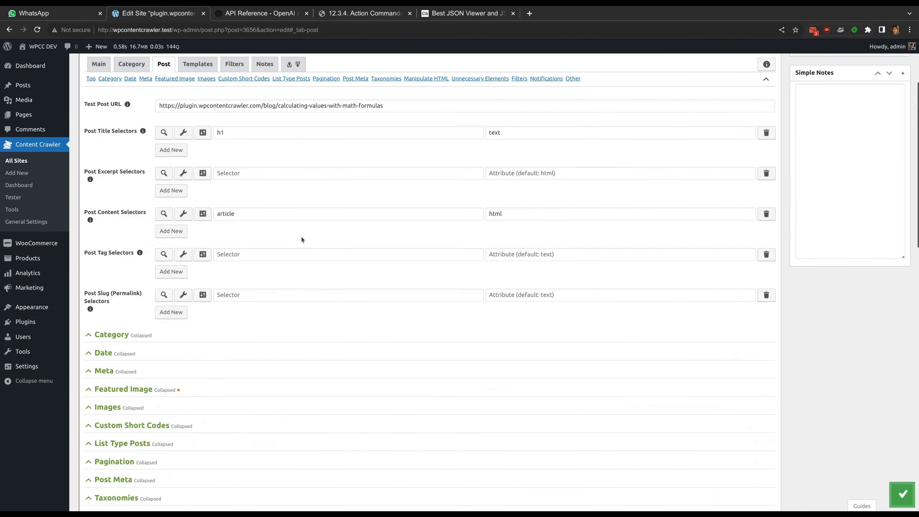
pyautogui.click(191, 319)
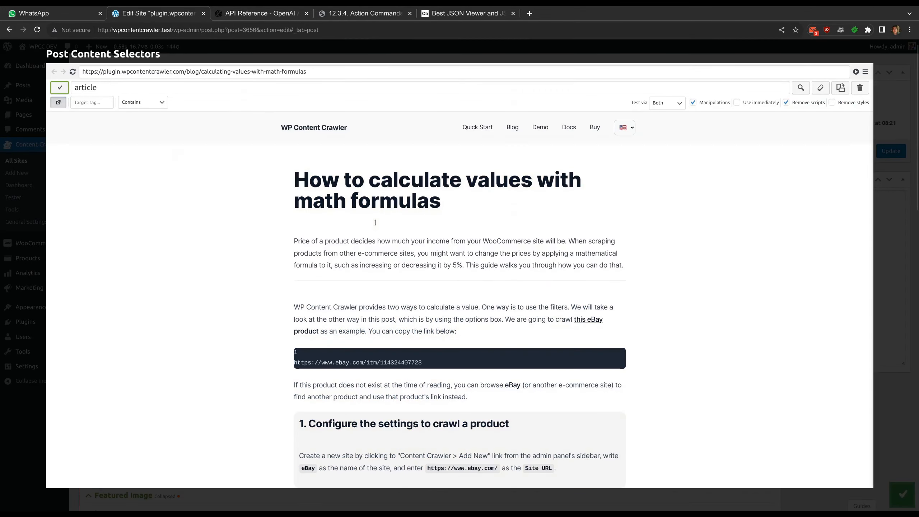
pyautogui.scroll(-15, 375, 231)
pyautogui.scroll(-15, 375, 231)
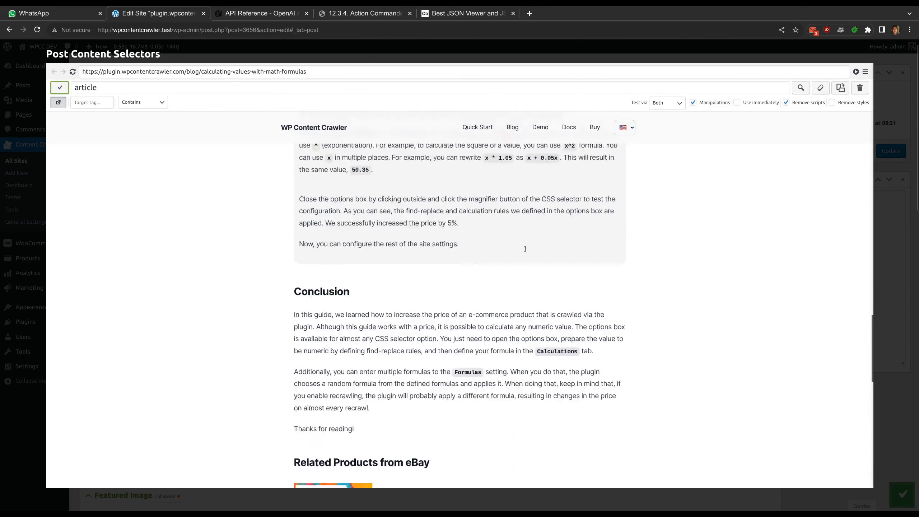
pyautogui.scroll(-3, 524, 245)
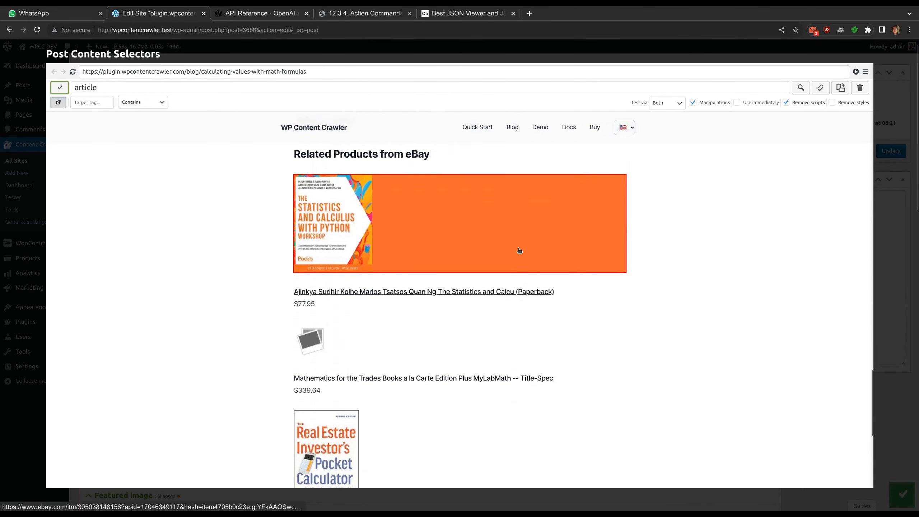
pyautogui.scroll(-3, 520, 249)
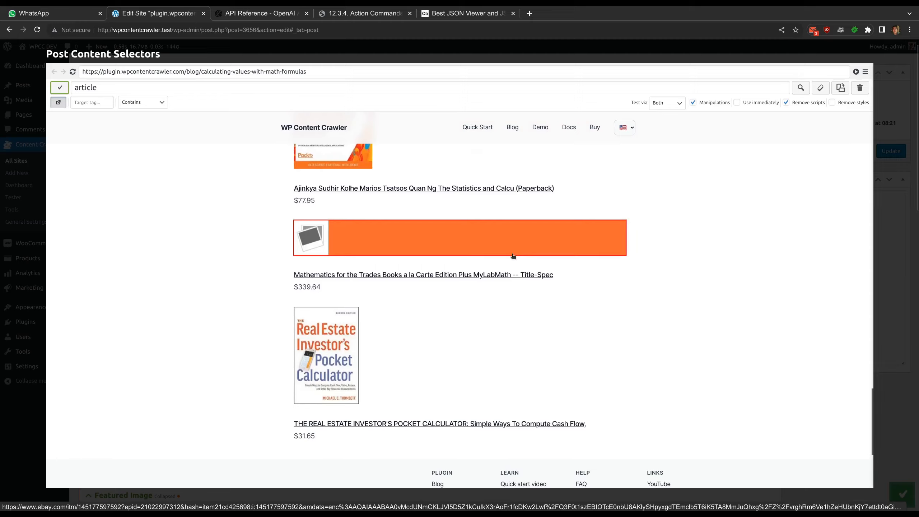
pyautogui.scroll(-2, 513, 255)
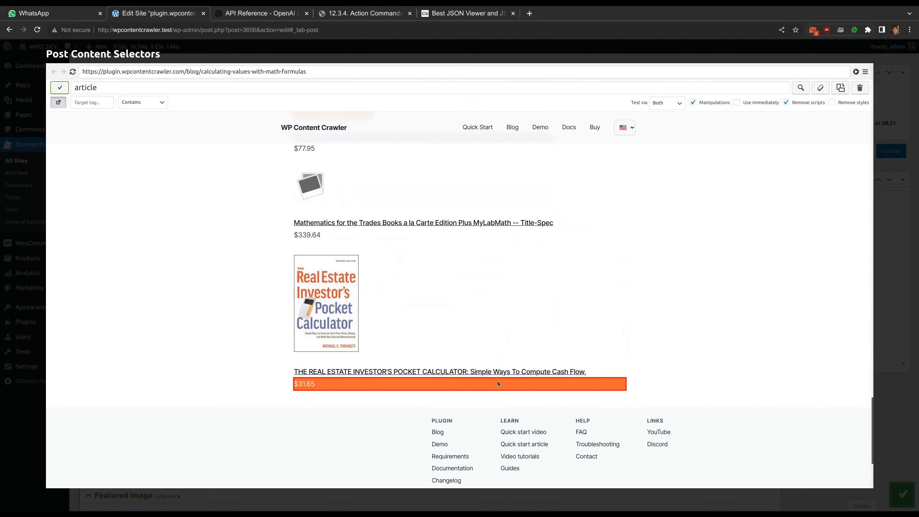
pyautogui.click(400, 54)
# Expand the "Retrieve related products from eBay" filter and test its .pt-5 request URL selector.
pyautogui.scroll(-15, 388, 292)
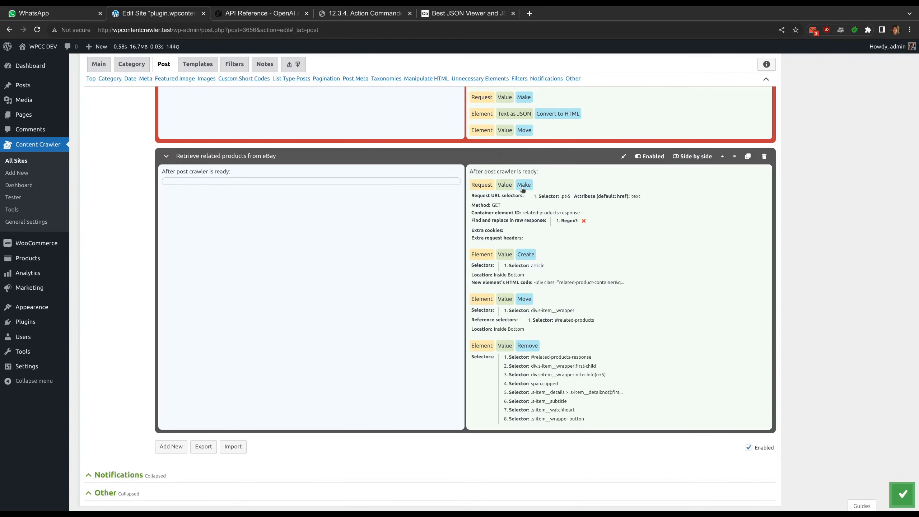
pyautogui.click(166, 155)
pyautogui.scroll(-3, 412, 235)
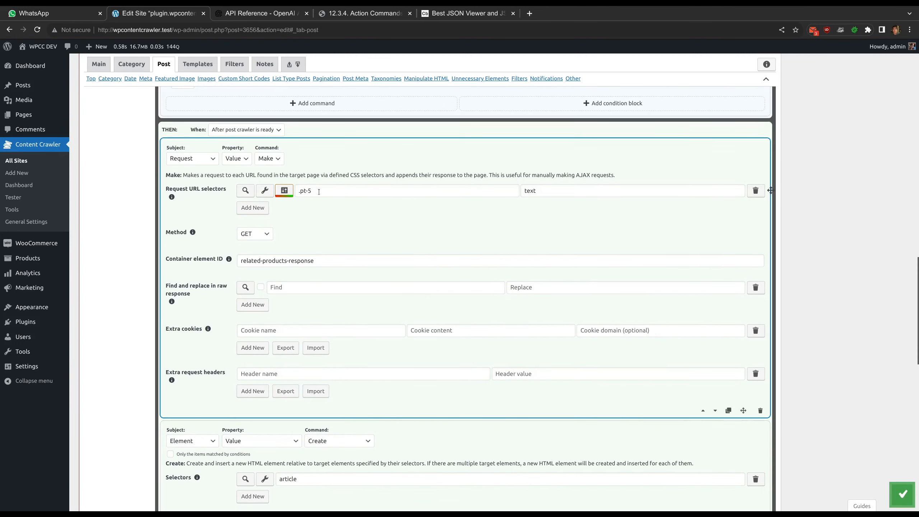
pyautogui.click(245, 191)
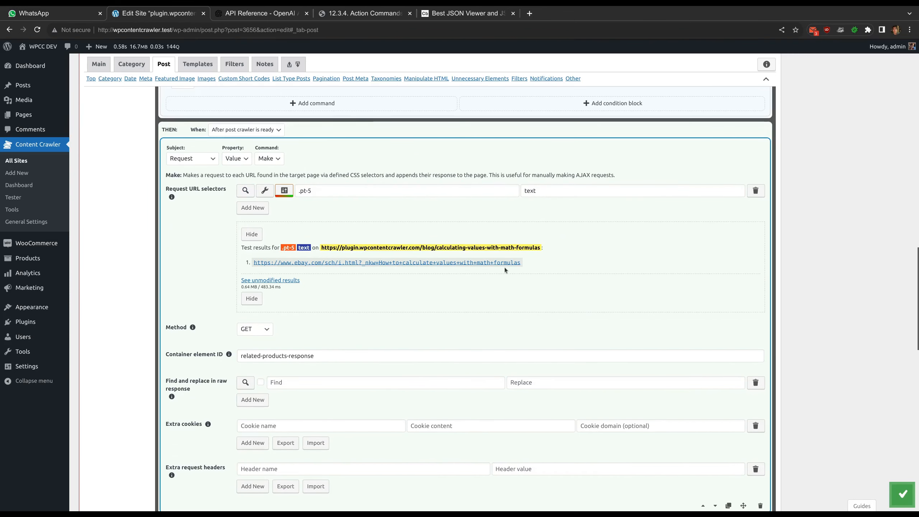
# Check the request URL selector's eBay search template and the unmodified test results.
pyautogui.click(284, 190)
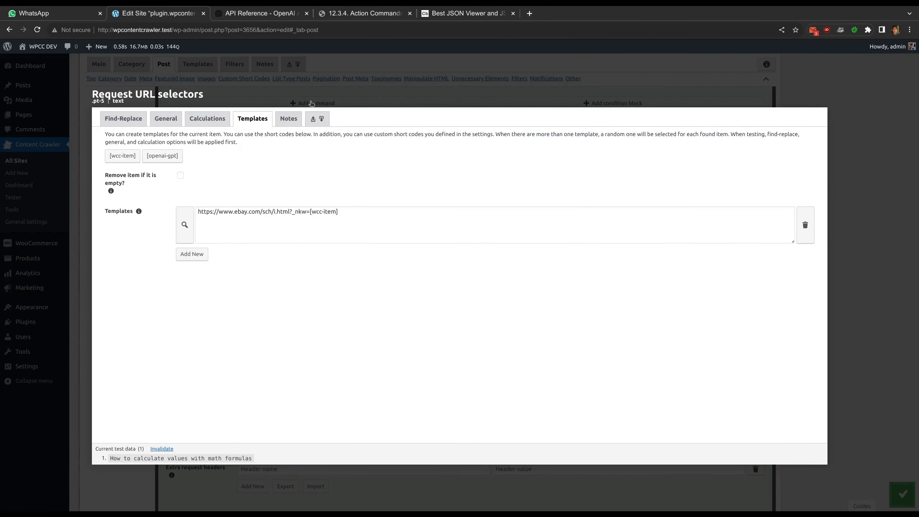
pyautogui.press('Escape')
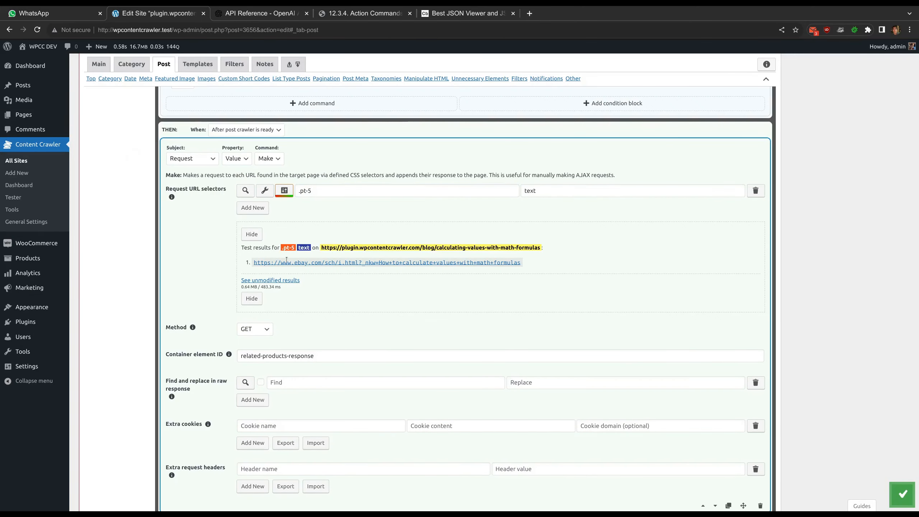
pyautogui.click(281, 280)
pyautogui.moveTo(253, 295); pyautogui.dragTo(394, 298)
pyautogui.click(394, 299)
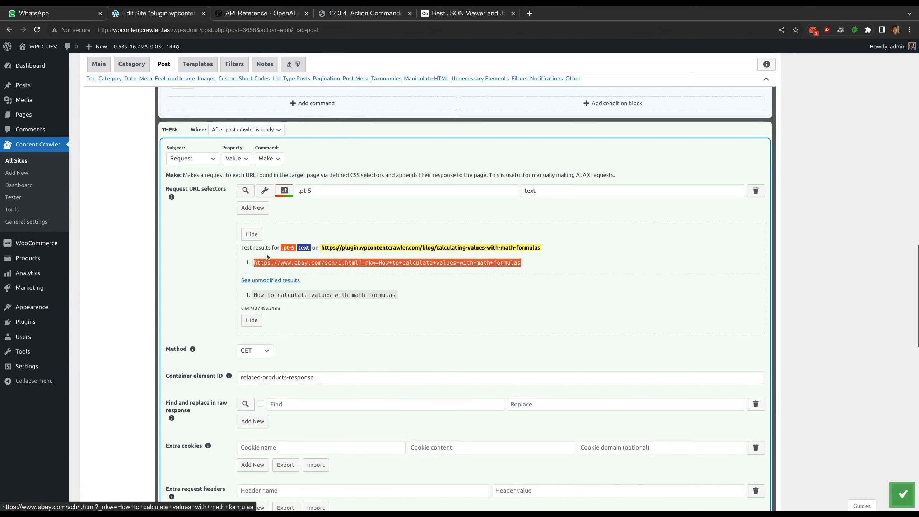
# Examine the request URL selector's find-and-replace rule that replaces spaces with plus signs.
pyautogui.click(284, 190)
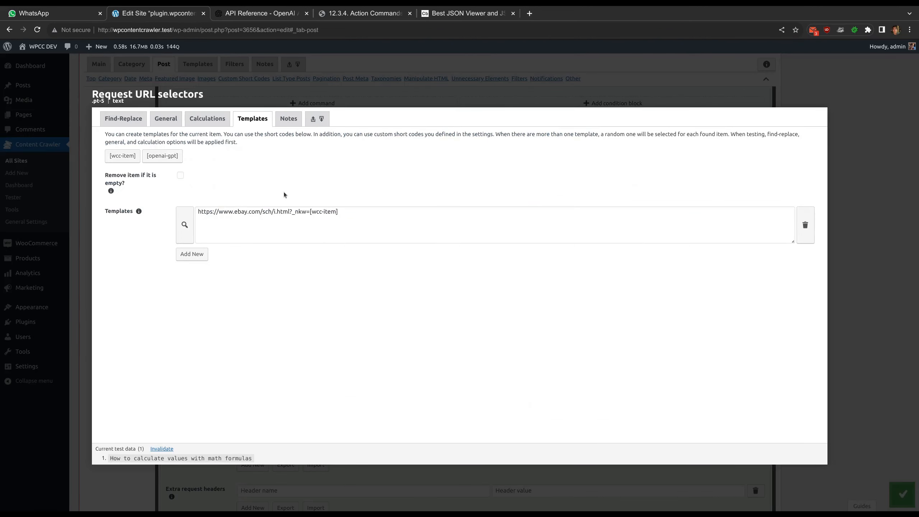
pyautogui.click(131, 119)
pyautogui.click(136, 163)
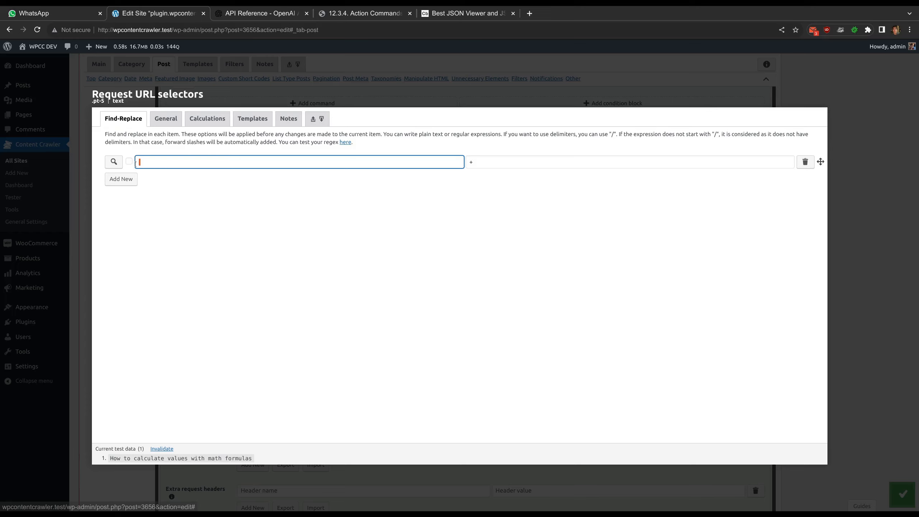
pyautogui.click(472, 163)
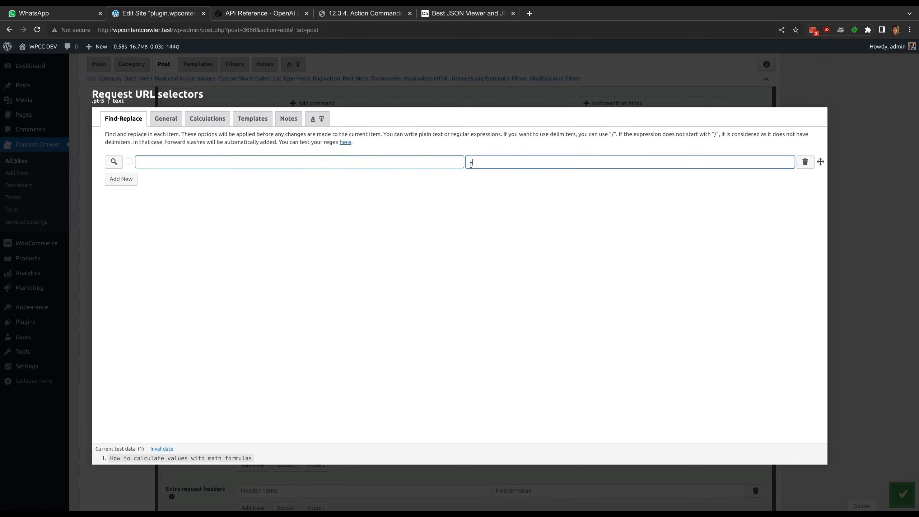
pyautogui.click(455, 190)
# Examine the [wcc-item] short code in the request URL's eBay search template.
pyautogui.click(242, 123)
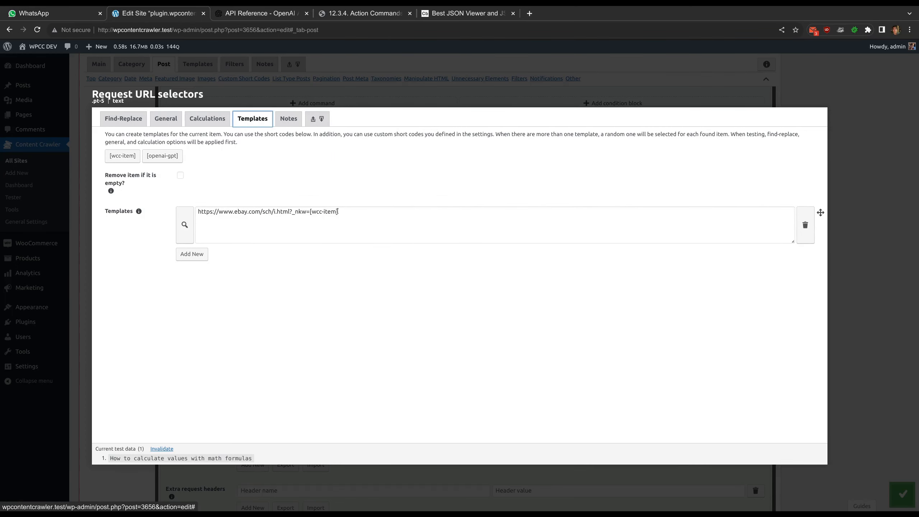
pyautogui.moveTo(337, 211); pyautogui.dragTo(308, 210)
pyautogui.click(318, 198)
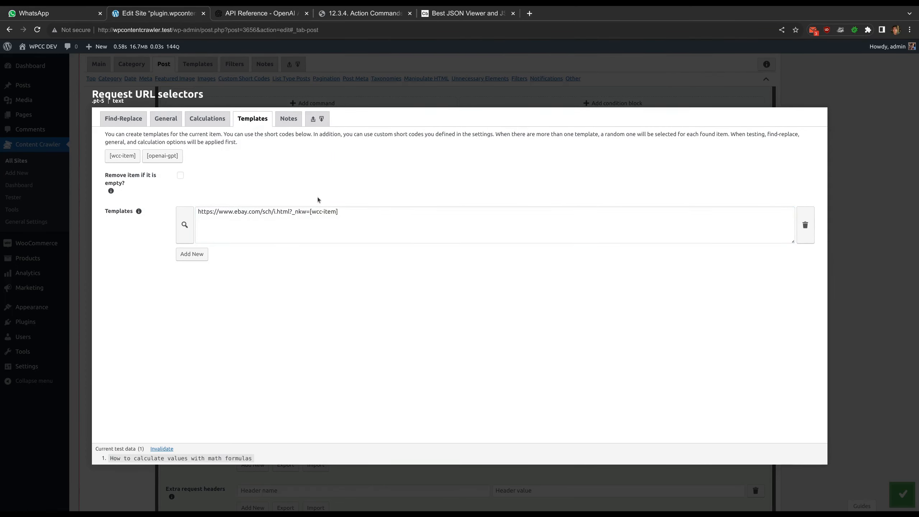
# Close the selector options and look through the eBay search results page opened from the tested request URL.
pyautogui.click(361, 96)
pyautogui.click(277, 263)
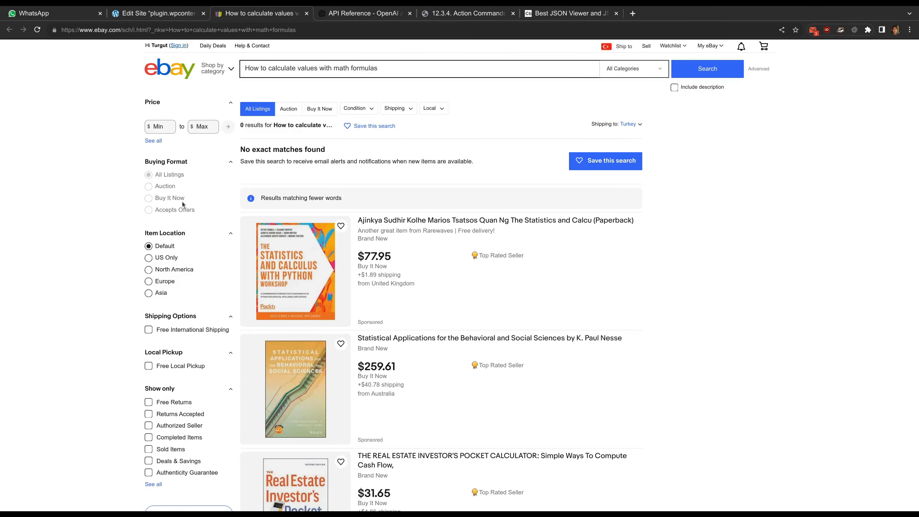
pyautogui.scroll(-3, 557, 224)
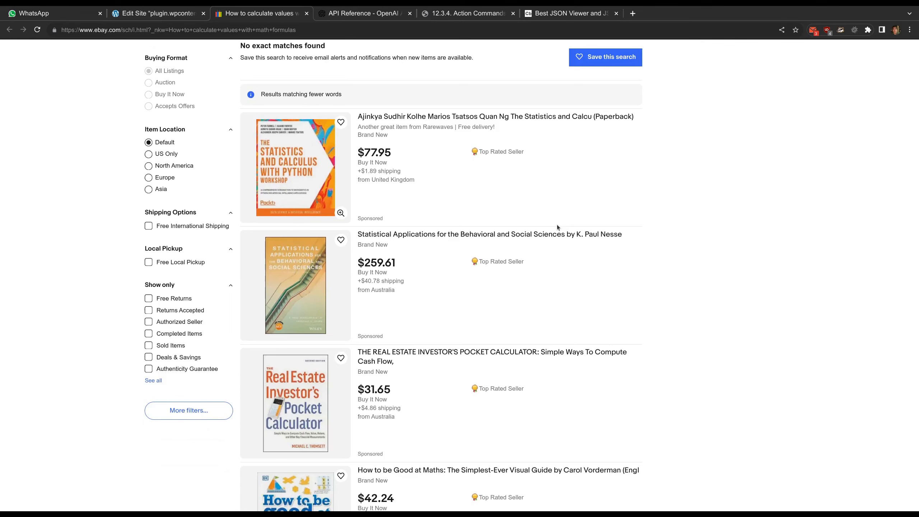
pyautogui.scroll(-6, 557, 227)
pyautogui.scroll(-9, 557, 227)
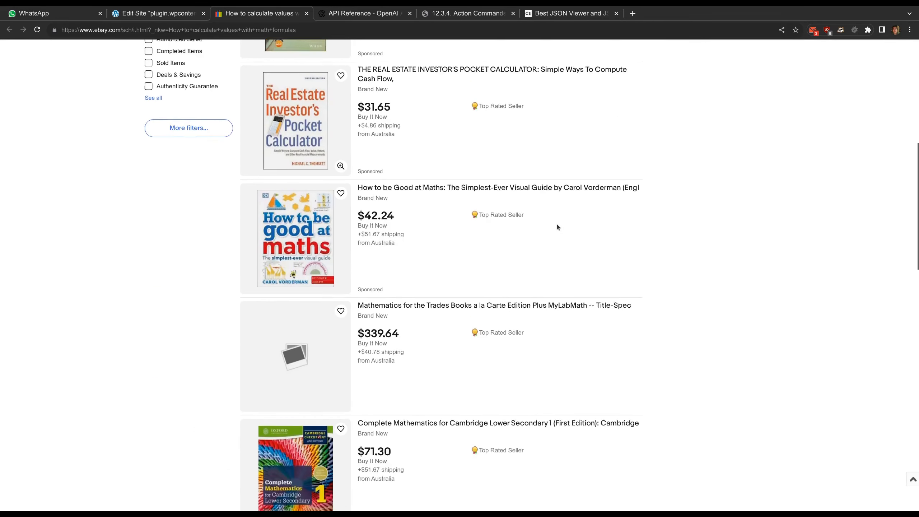
pyautogui.middleClick(258, 12)
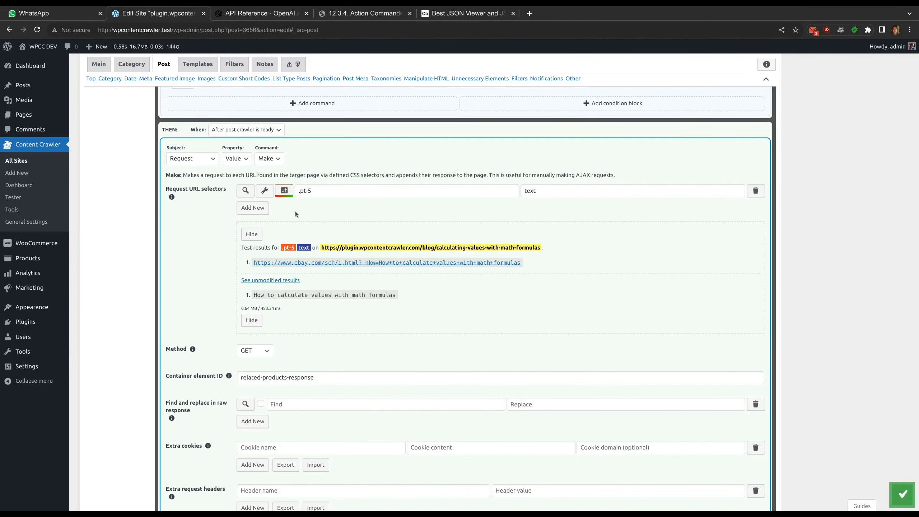
# Hide the request URL test results and examine the request's container element ID, related-products-response.
pyautogui.click(252, 234)
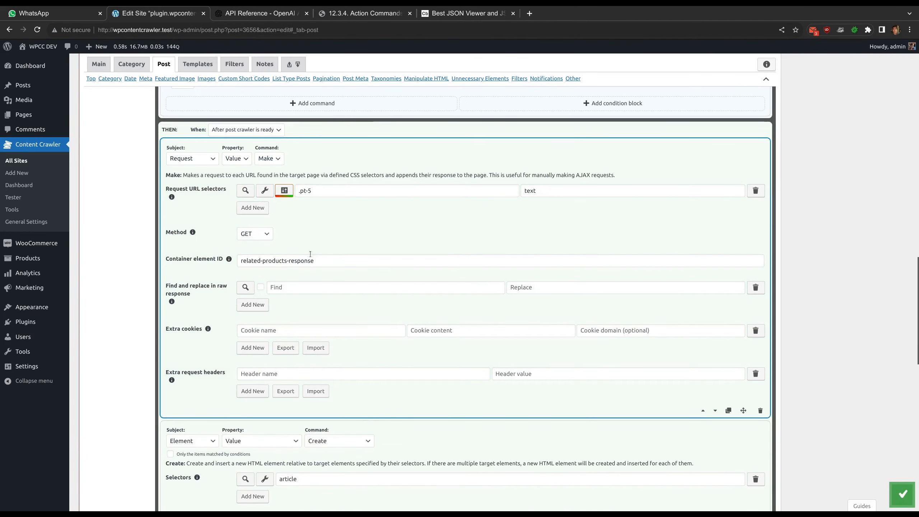
pyautogui.moveTo(320, 261); pyautogui.dragTo(236, 259)
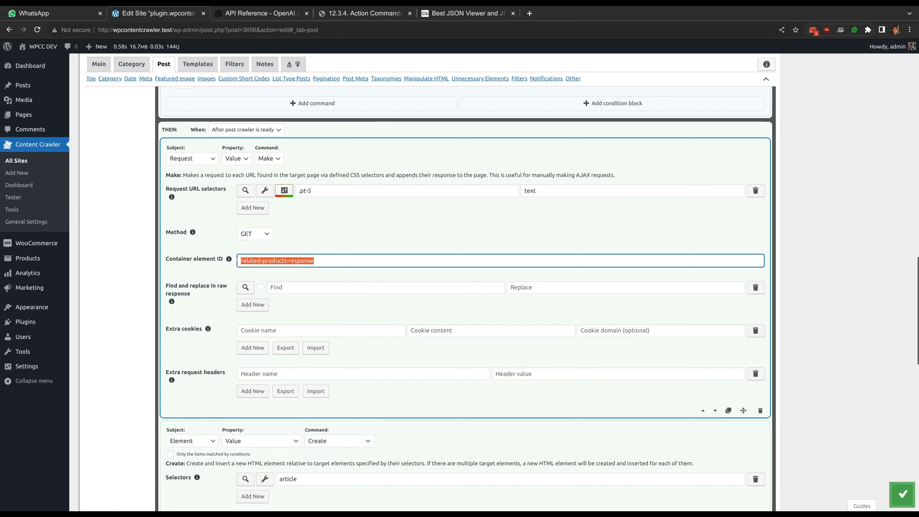
pyautogui.click(311, 271)
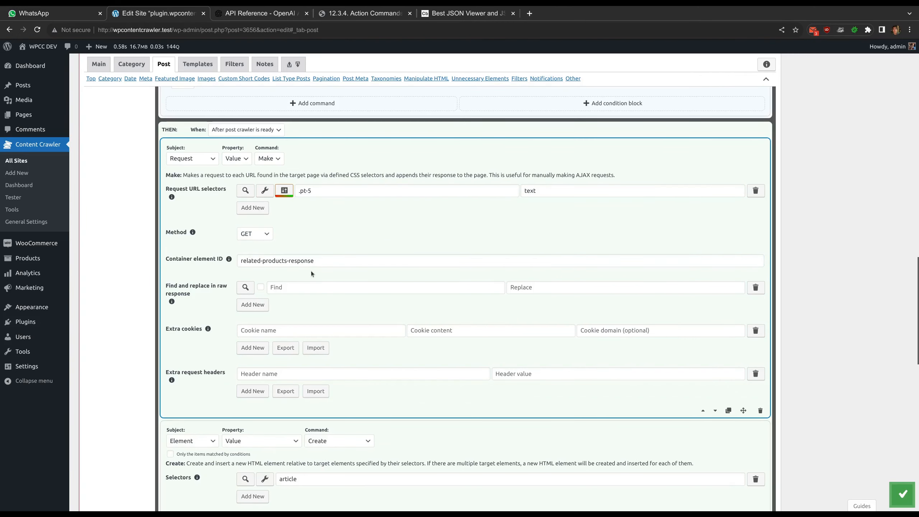
# Examine the Create command's article selector and its HTML code containing the eBay heading and related-products div.
pyautogui.scroll(-5, 311, 271)
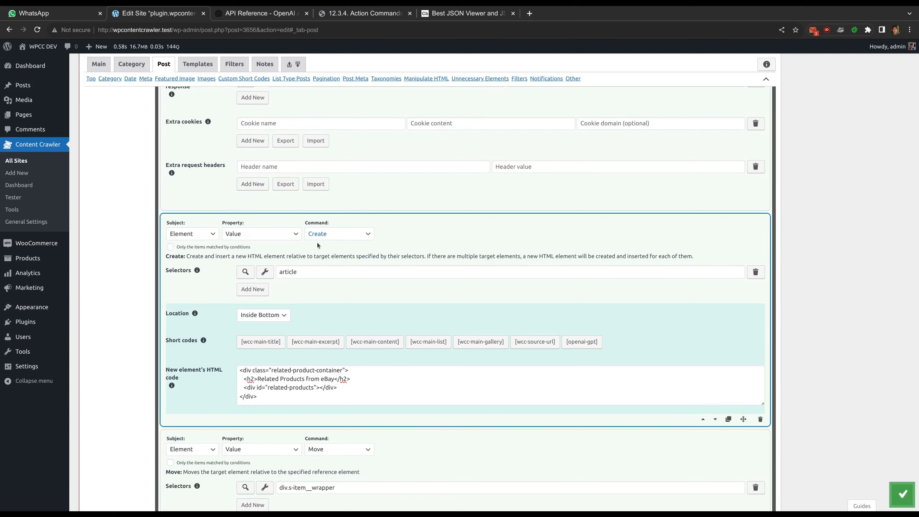
pyautogui.moveTo(279, 272); pyautogui.dragTo(295, 273)
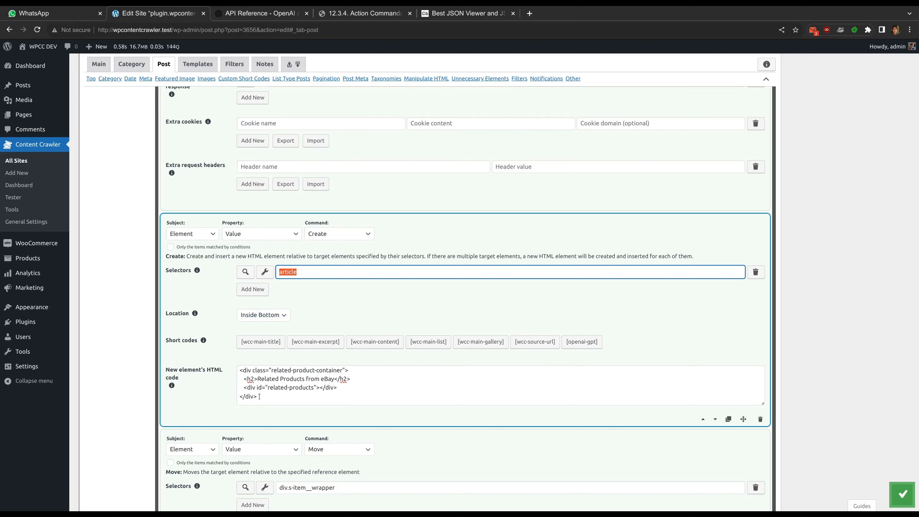
pyautogui.moveTo(259, 396); pyautogui.dragTo(240, 371)
pyautogui.click(272, 397)
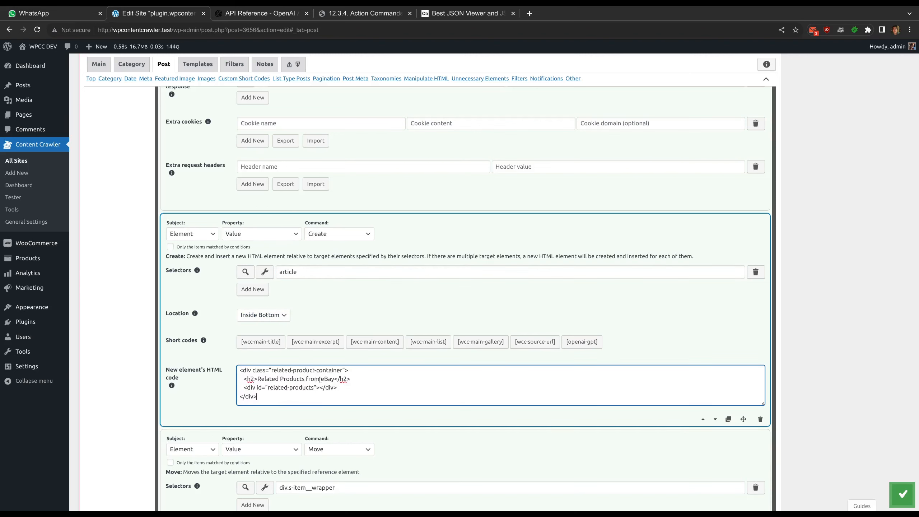
pyautogui.moveTo(335, 378); pyautogui.dragTo(317, 387)
pyautogui.click(258, 379)
pyautogui.scroll(-5, 312, 377)
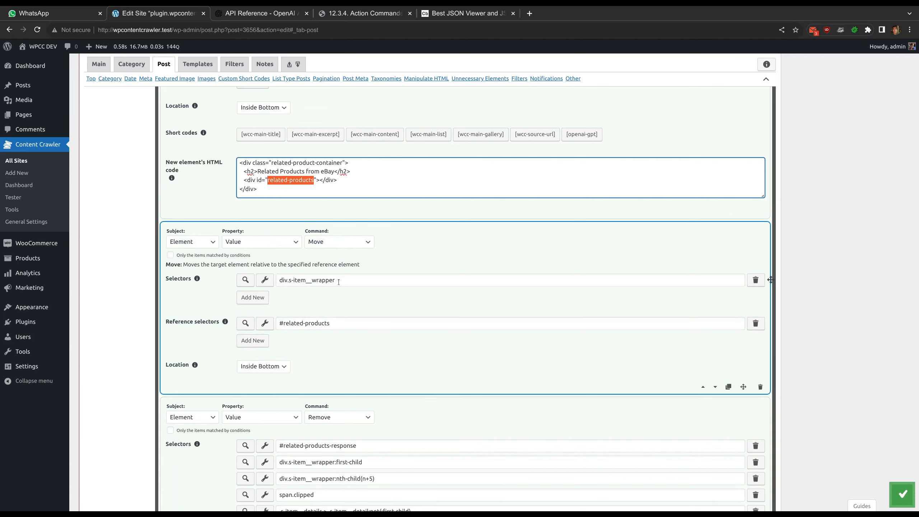
# Compare the Move command's div.s-item__wrapper selector and #related-products reference selector with the id in the new element's HTML.
pyautogui.moveTo(335, 280); pyautogui.dragTo(289, 282)
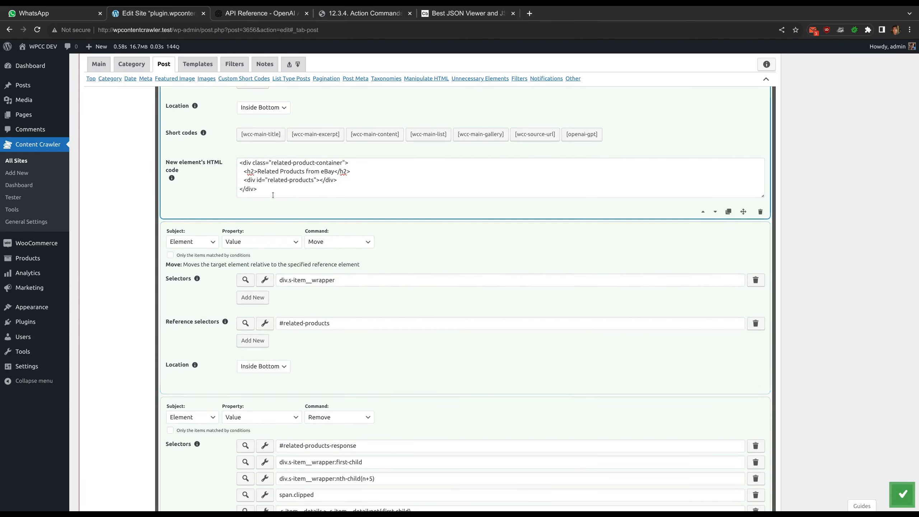
pyautogui.moveTo(267, 180); pyautogui.dragTo(316, 180)
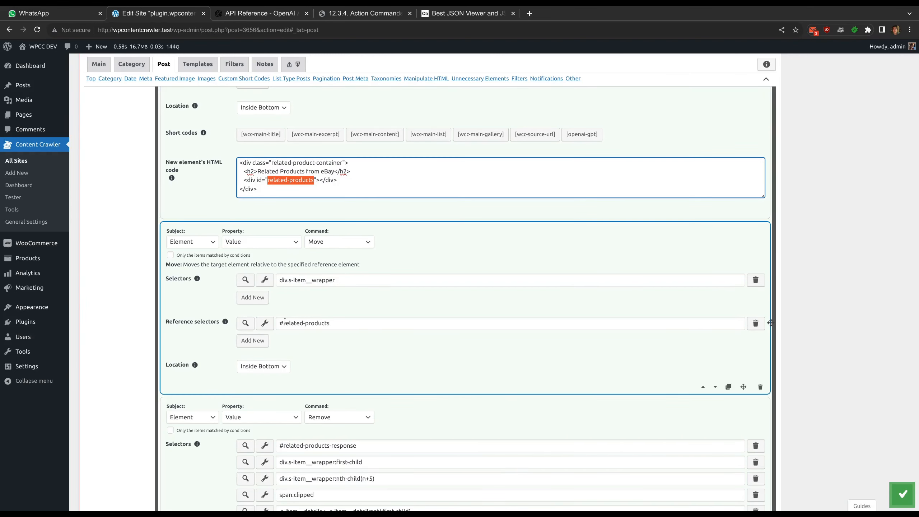
pyautogui.moveTo(280, 323); pyautogui.dragTo(331, 326)
pyautogui.click(333, 344)
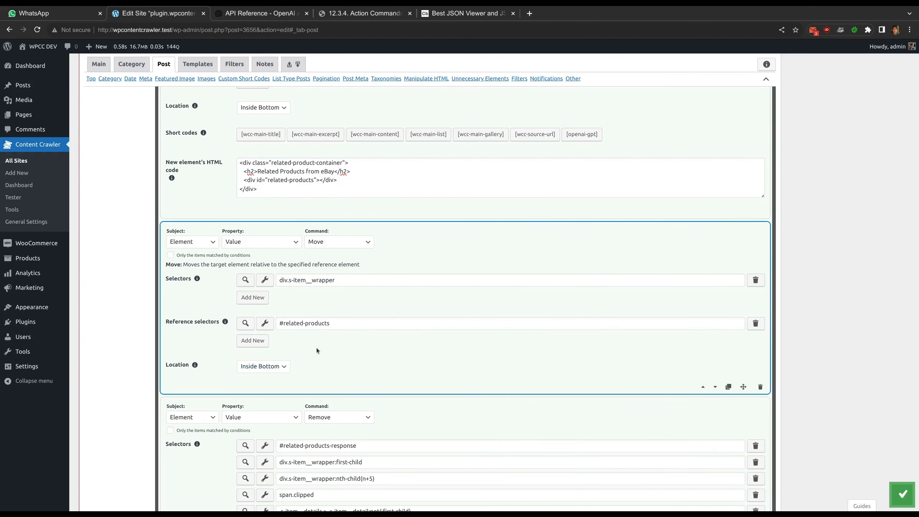
# Temporarily change the Remove command's #related-products-response selector to related-products-response and open it in the visual inspector.
pyautogui.scroll(-4, 316, 347)
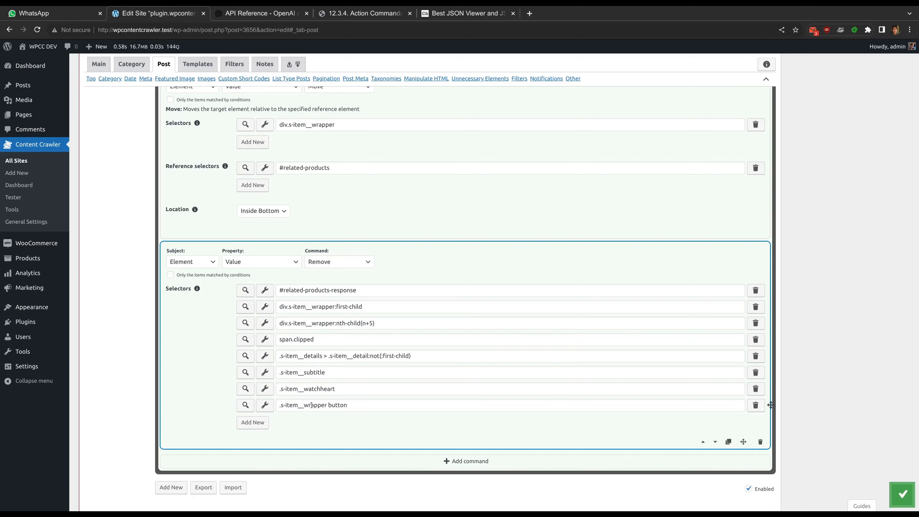
pyautogui.moveTo(279, 288); pyautogui.dragTo(357, 290)
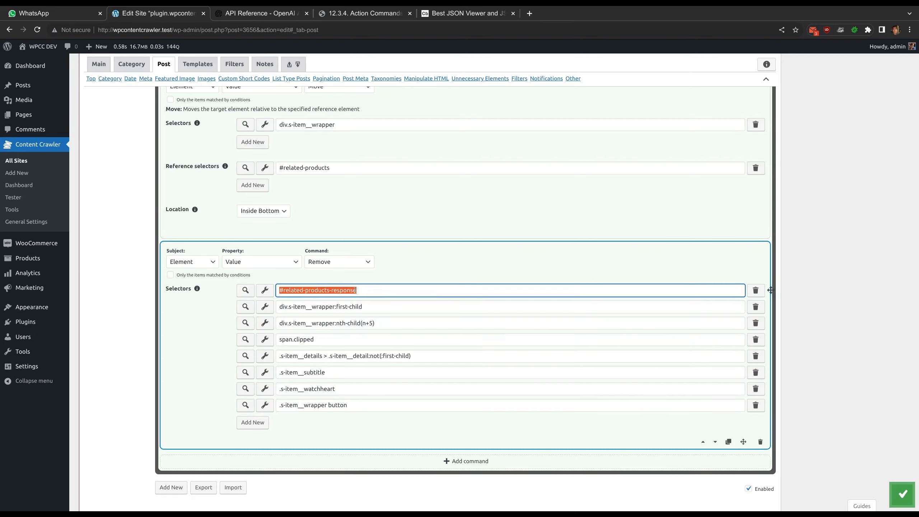
pyautogui.click(281, 290)
pyautogui.press('BackSpace')
pyautogui.click(270, 293)
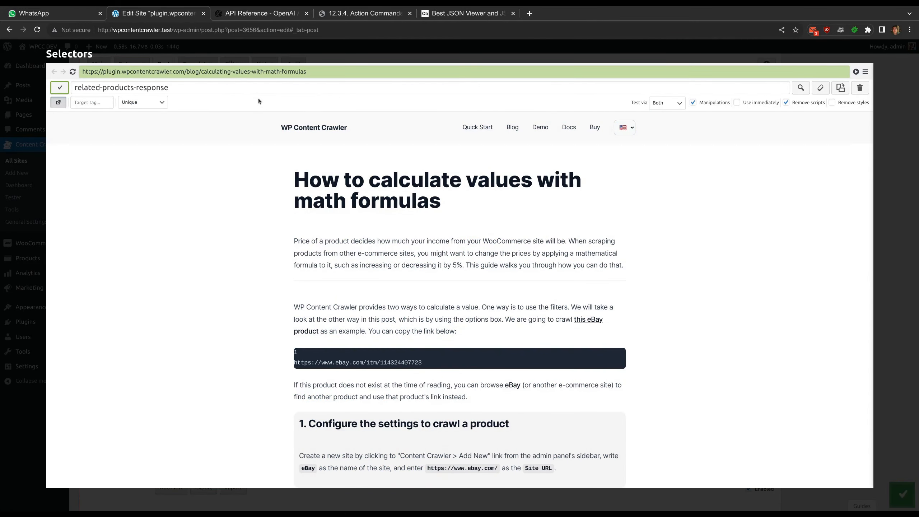
# Examine the eBay response appended at the end of the previewed post page, and close the visual inspector.
pyautogui.scroll(-20, 277, 205)
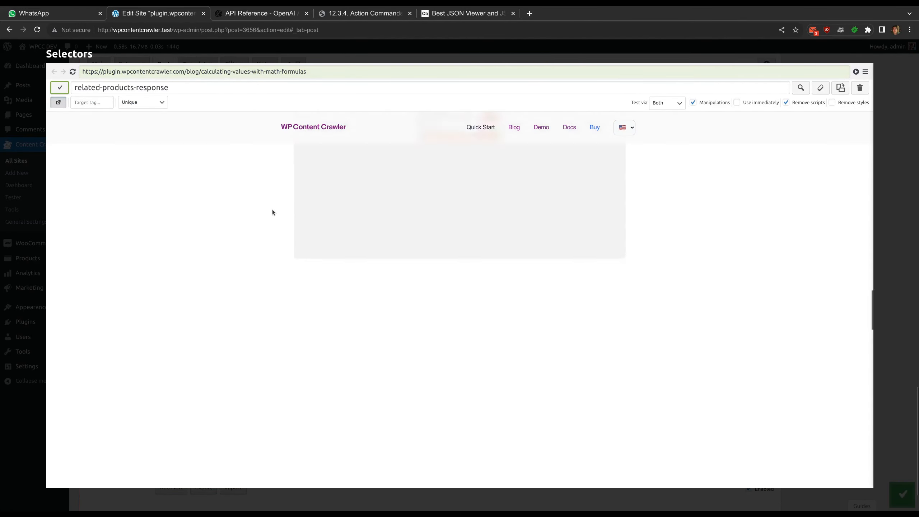
pyautogui.scroll(-15, 272, 213)
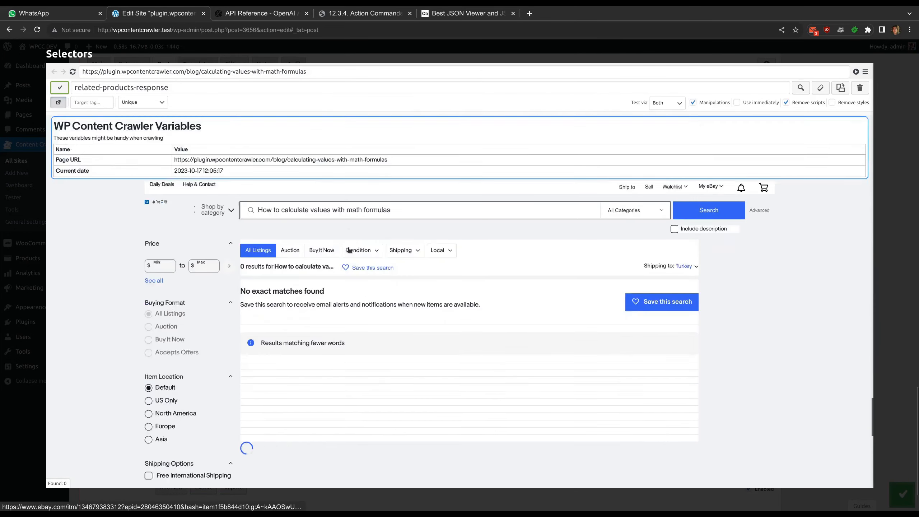
pyautogui.scroll(-15, 347, 249)
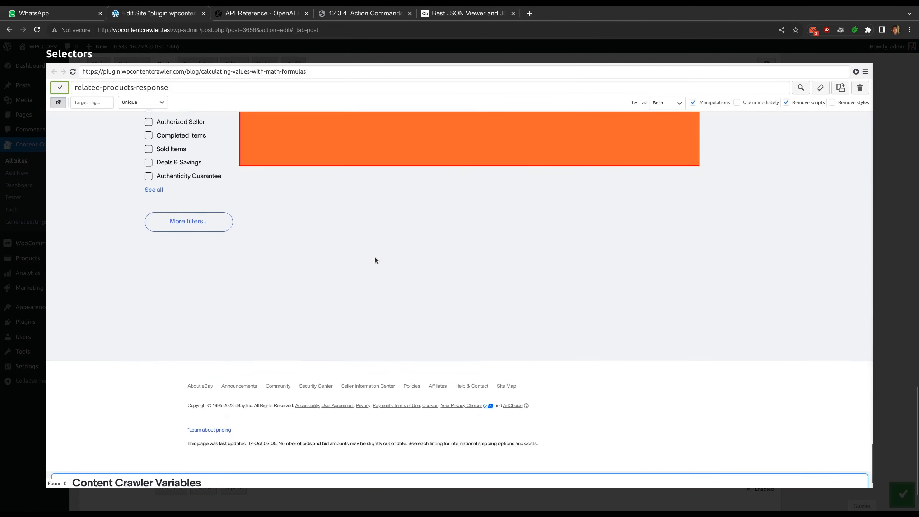
pyautogui.scroll(15, 329, 378)
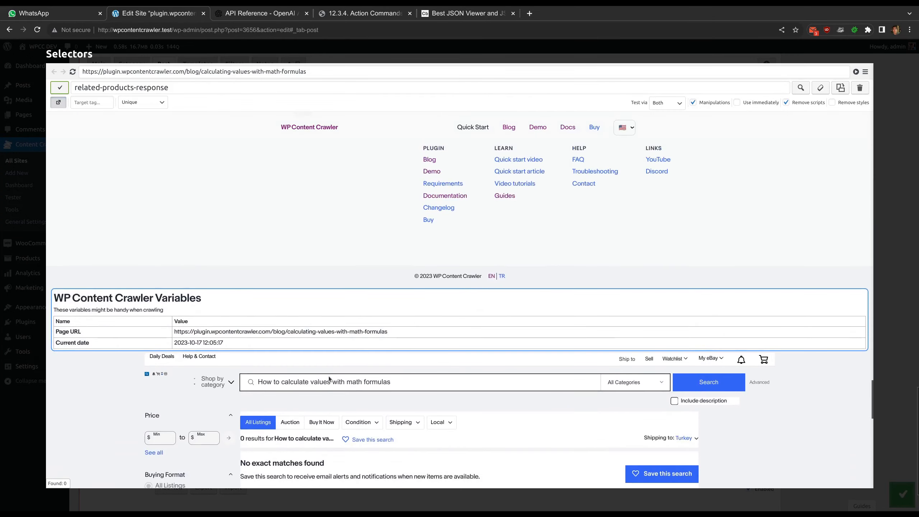
pyautogui.scroll(-7, 269, 319)
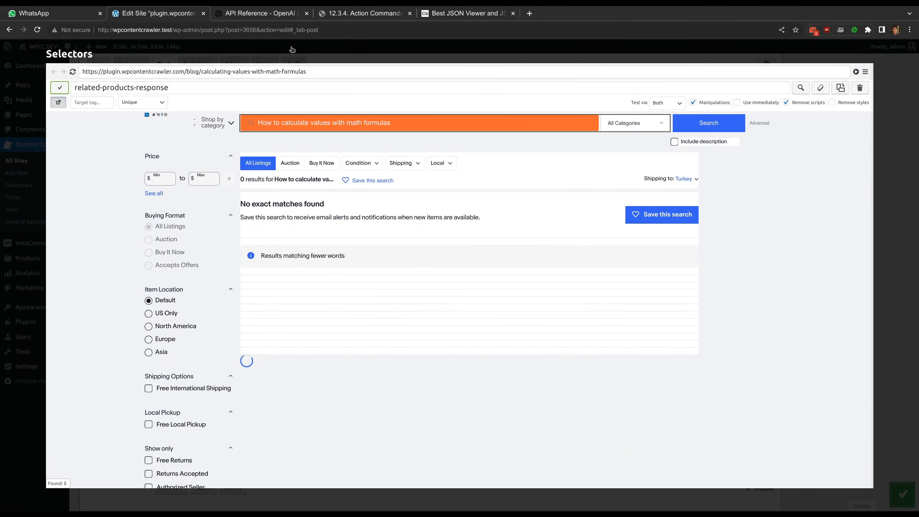
pyautogui.press('Escape')
# Restore the Remove command's first selector to #related-products-response and preview the page's related eBay products in the visual inspector.
pyautogui.click(281, 291)
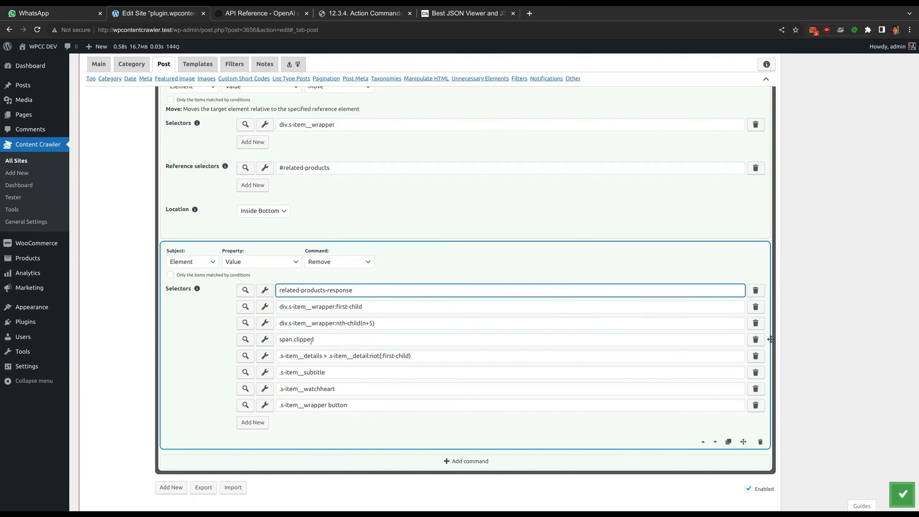
pyautogui.write('#')
pyautogui.click(269, 293)
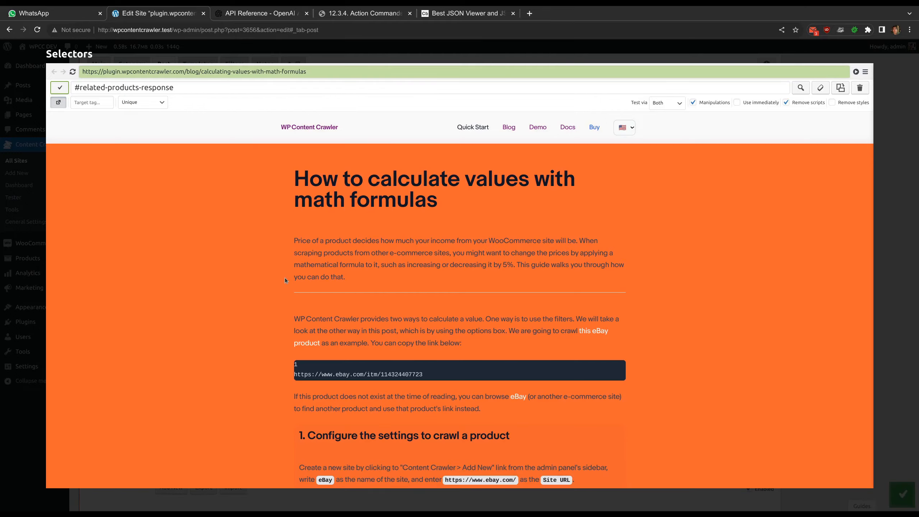
pyautogui.scroll(-20, 284, 277)
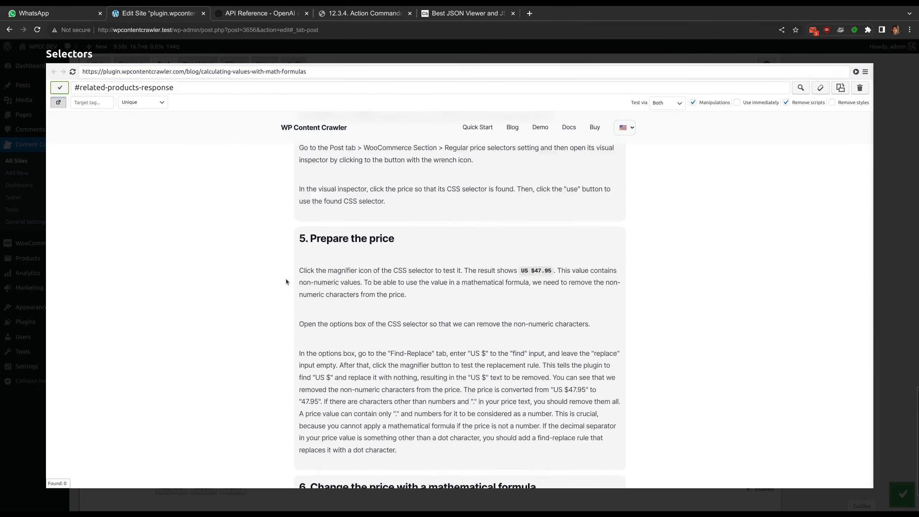
pyautogui.scroll(-10, 285, 279)
pyautogui.scroll(8, 285, 278)
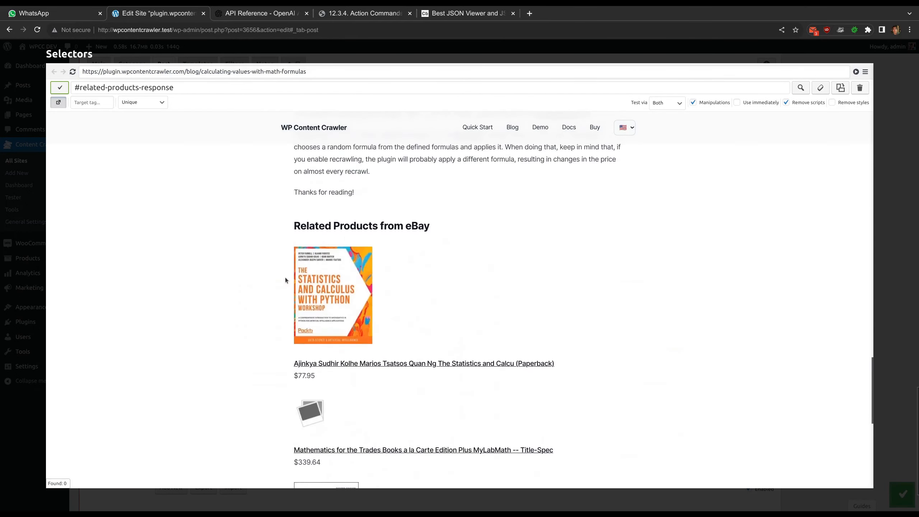
pyautogui.click(318, 57)
# Collapse the "Retrieve related products from eBay" filter.
pyautogui.scroll(6, 395, 318)
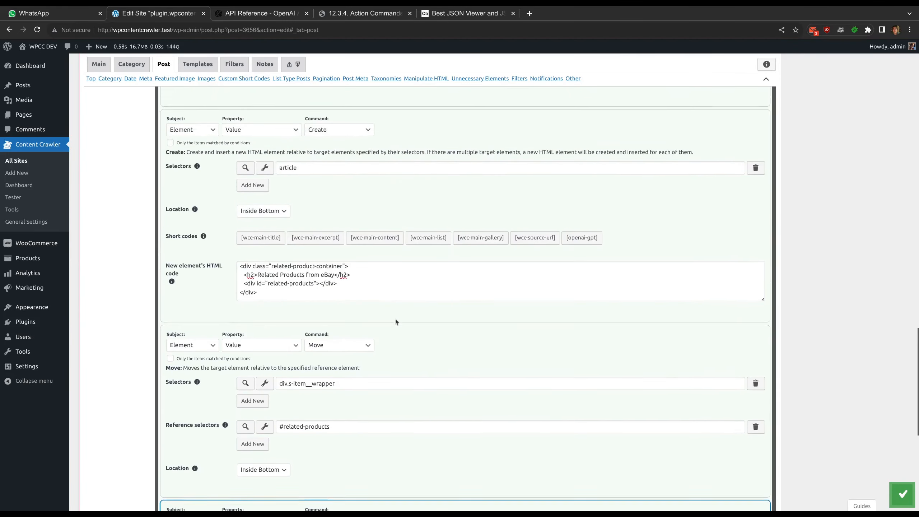
pyautogui.scroll(8, 394, 315)
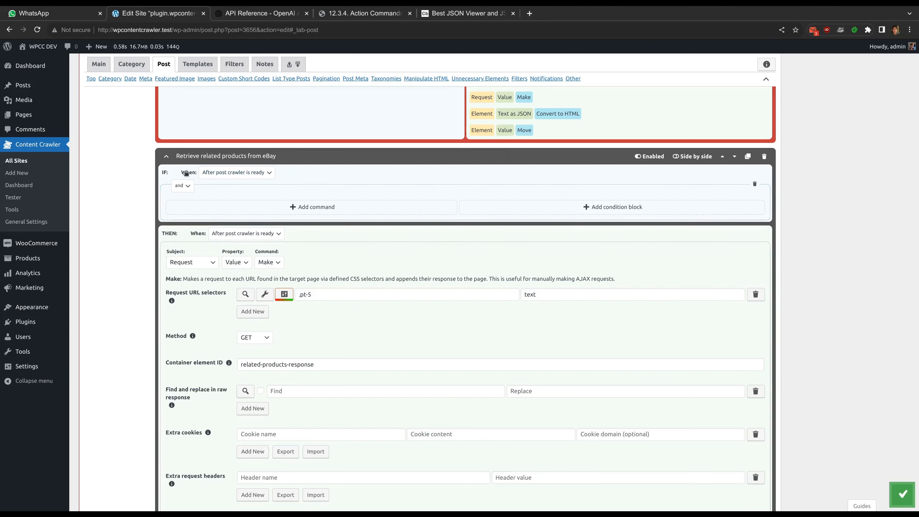
pyautogui.click(167, 157)
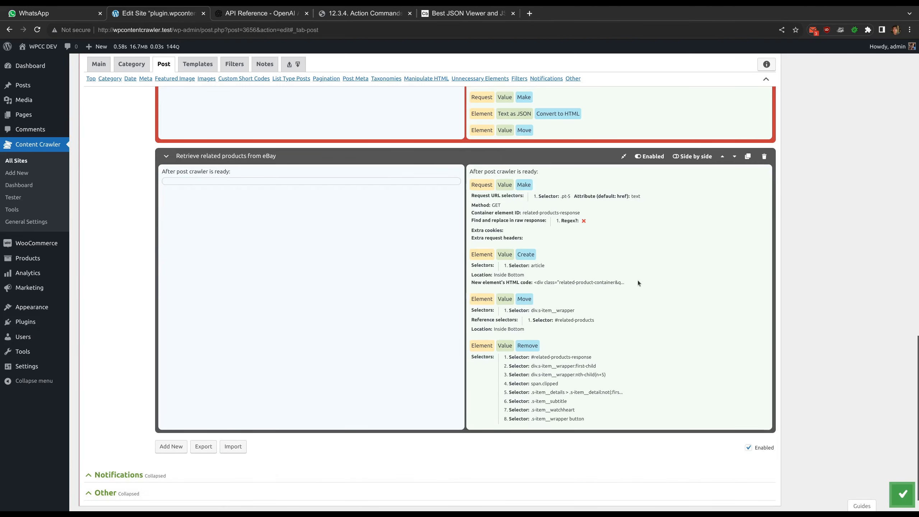